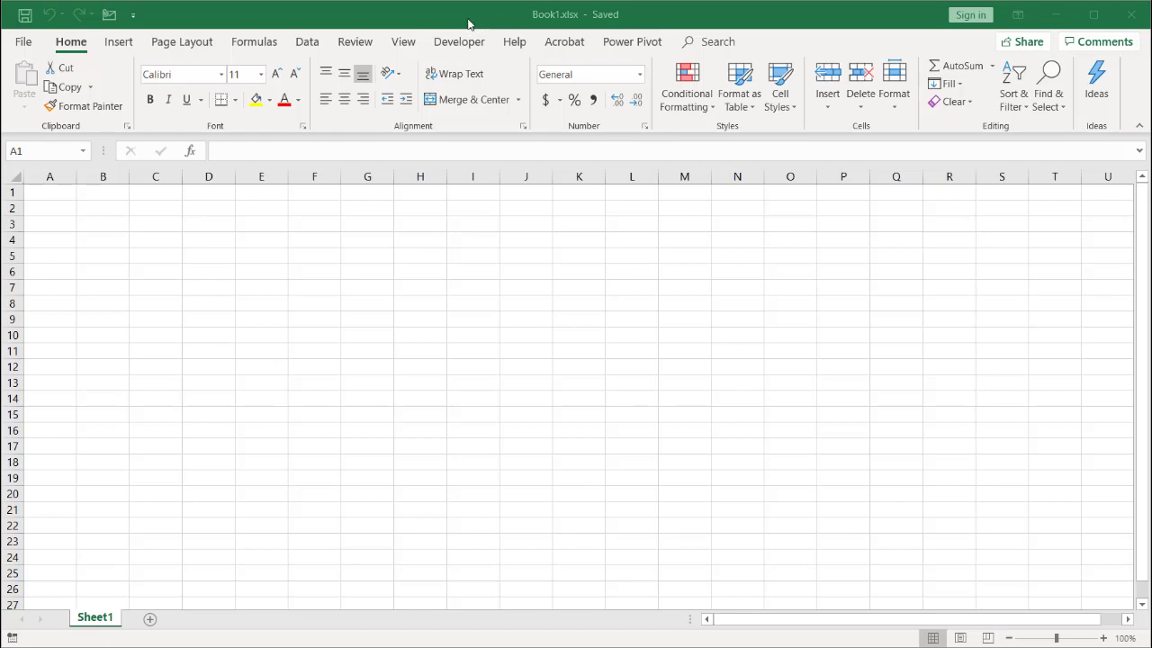
Step: Check names.xlsx in Folder1, close it, then open Book1.xlsx from Folder1
left_click_drag(489, 20, 653, 301)
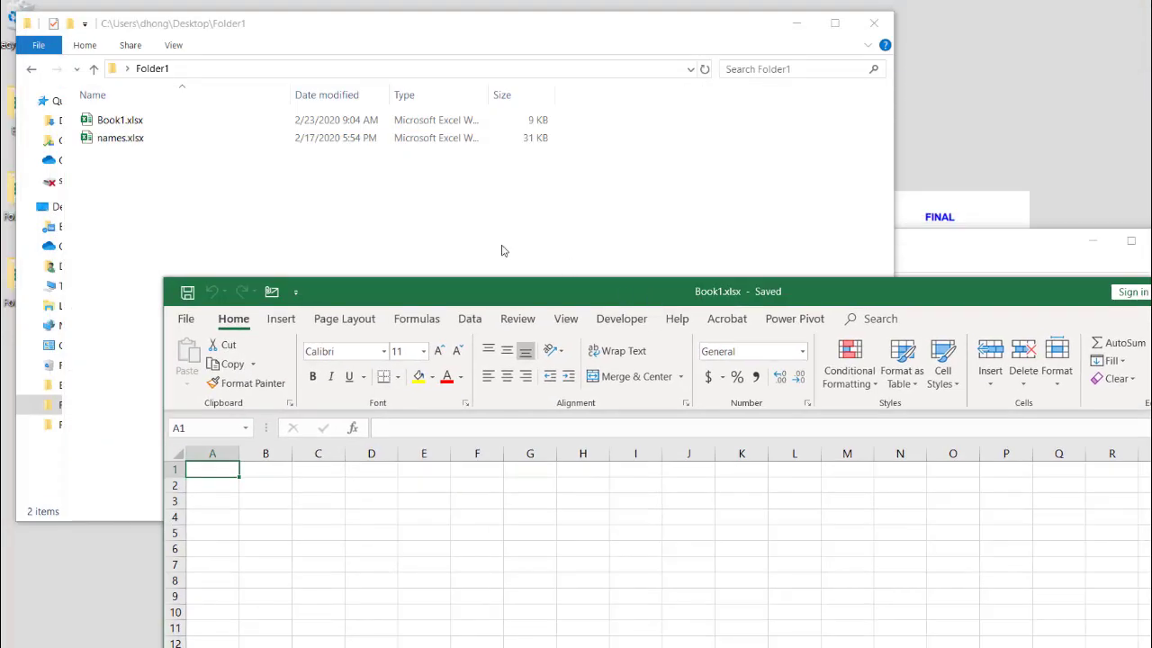
left_click(115, 140)
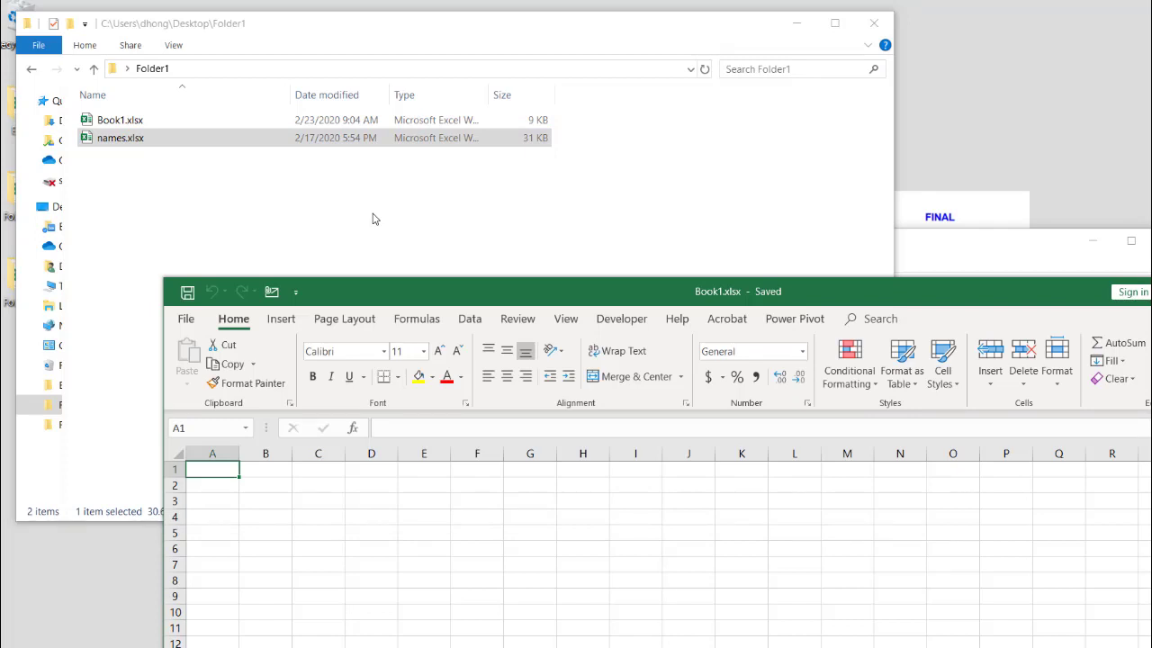
left_click_drag(421, 288, 391, 164)
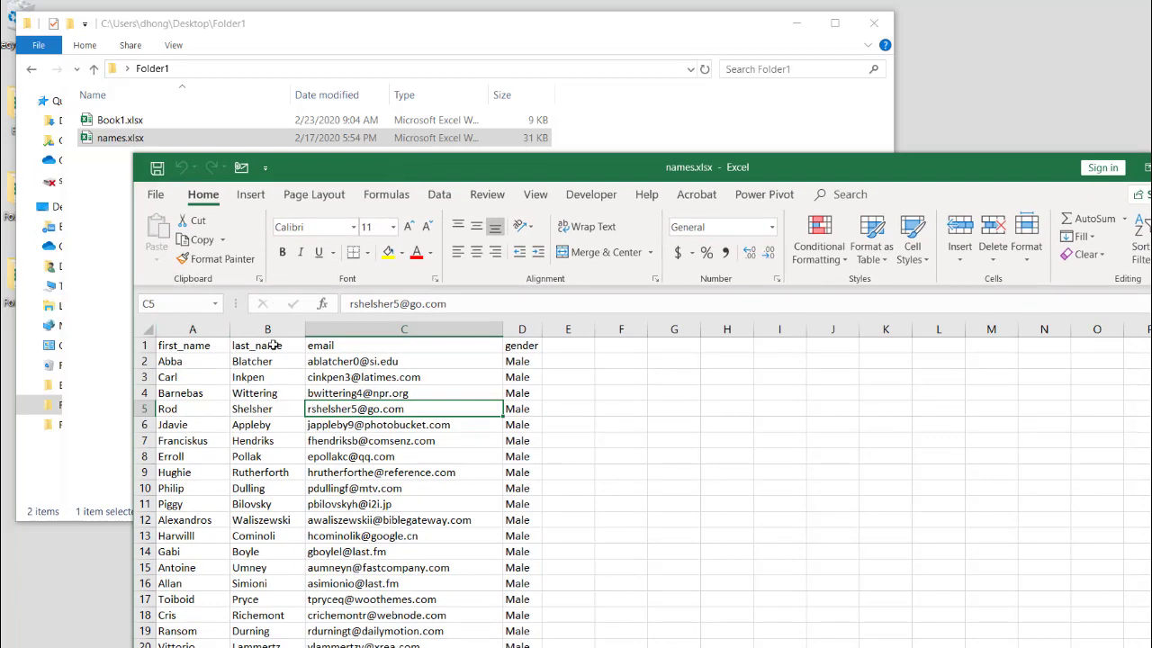
right_click(391, 164)
left_click(425, 252)
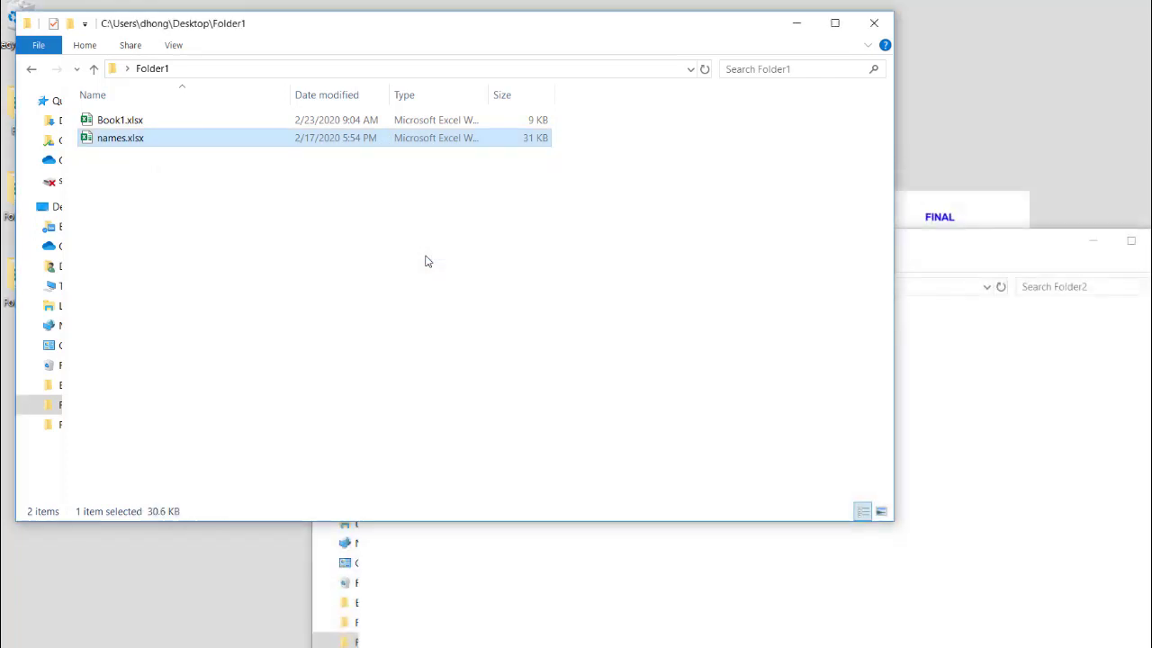
double_click(117, 120)
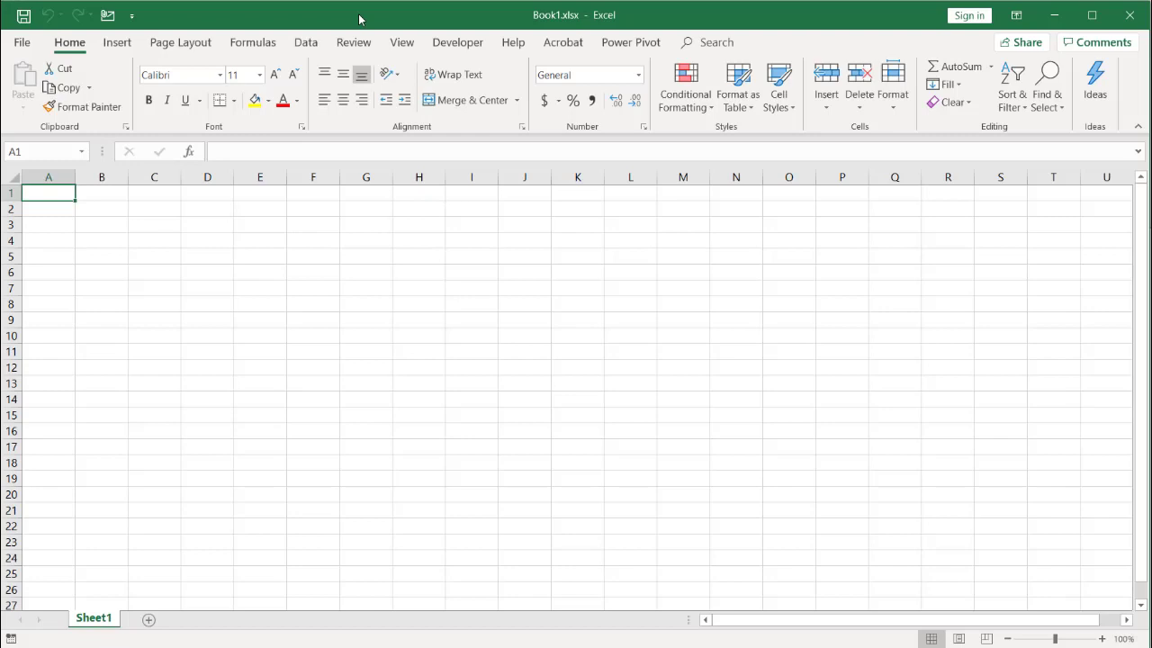
Step: Import the names table from Folder1's names.xlsx via Get Data From Workbook and load it
left_click(314, 49)
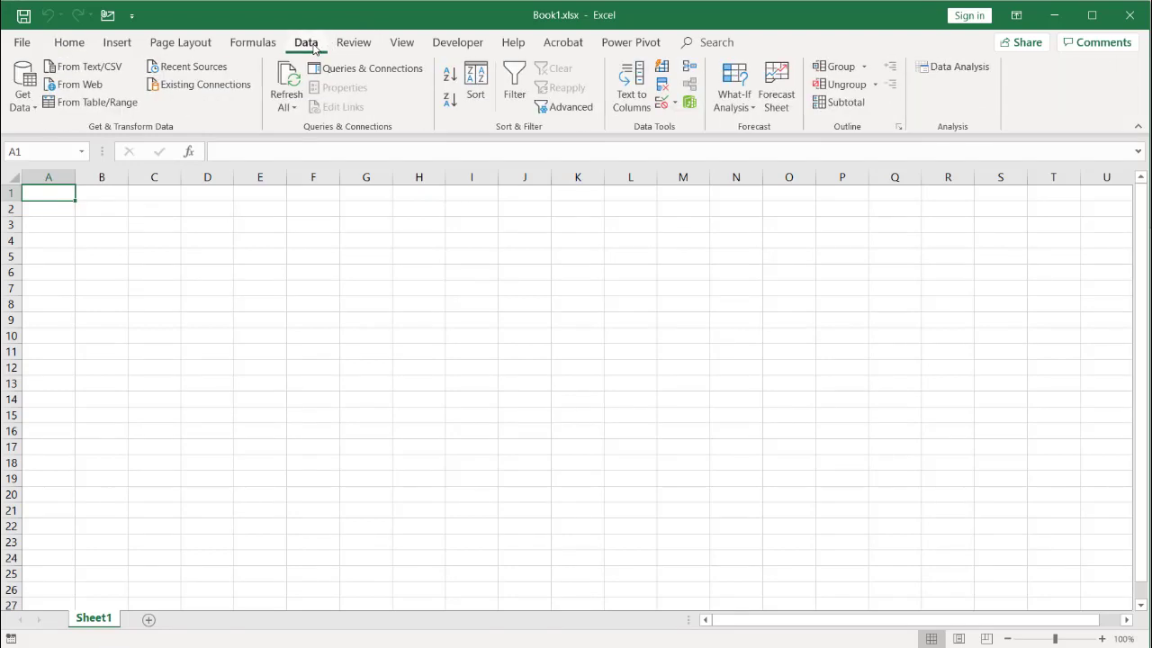
left_click(31, 105)
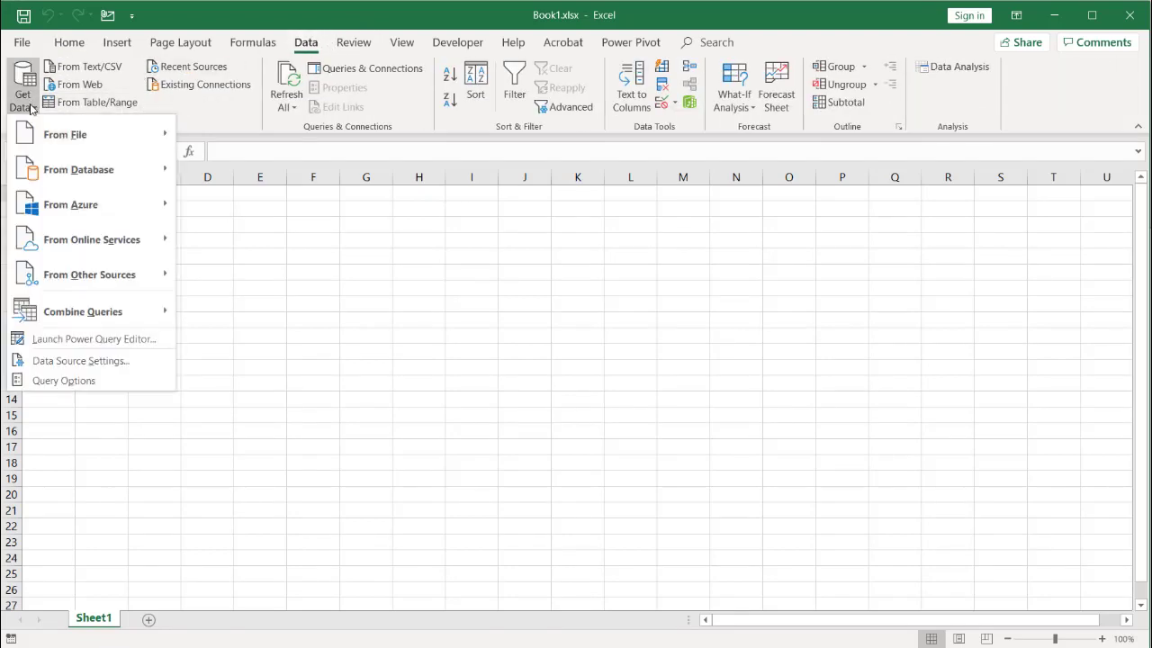
mouse_move(45, 133)
left_click(243, 137)
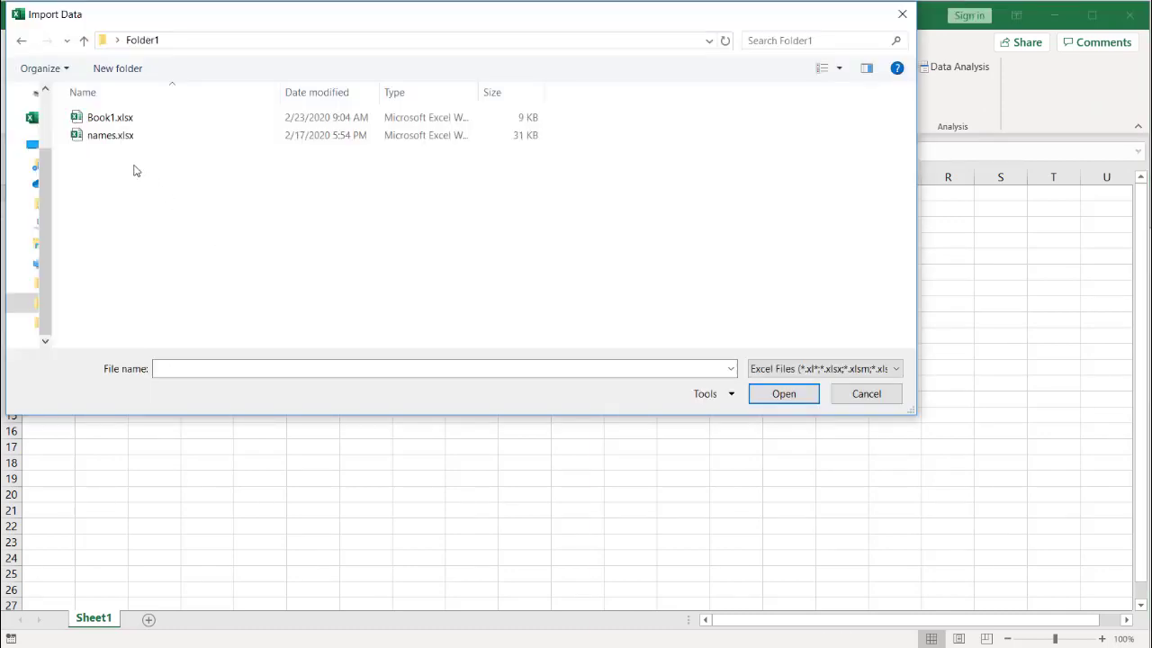
double_click(114, 138)
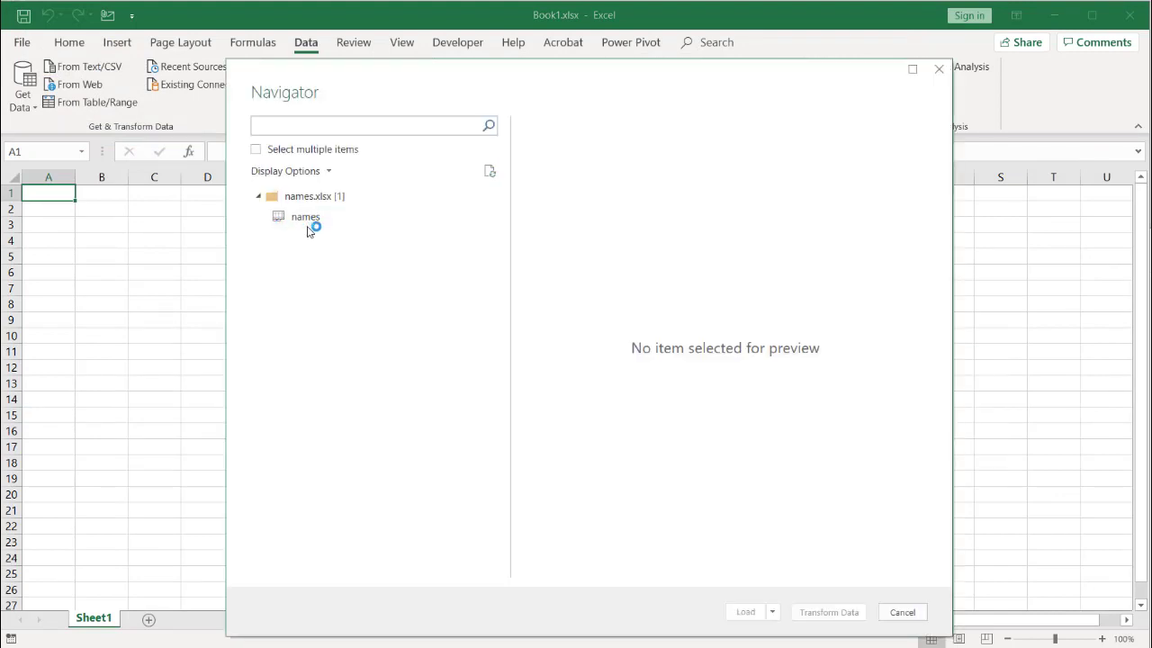
left_click(308, 225)
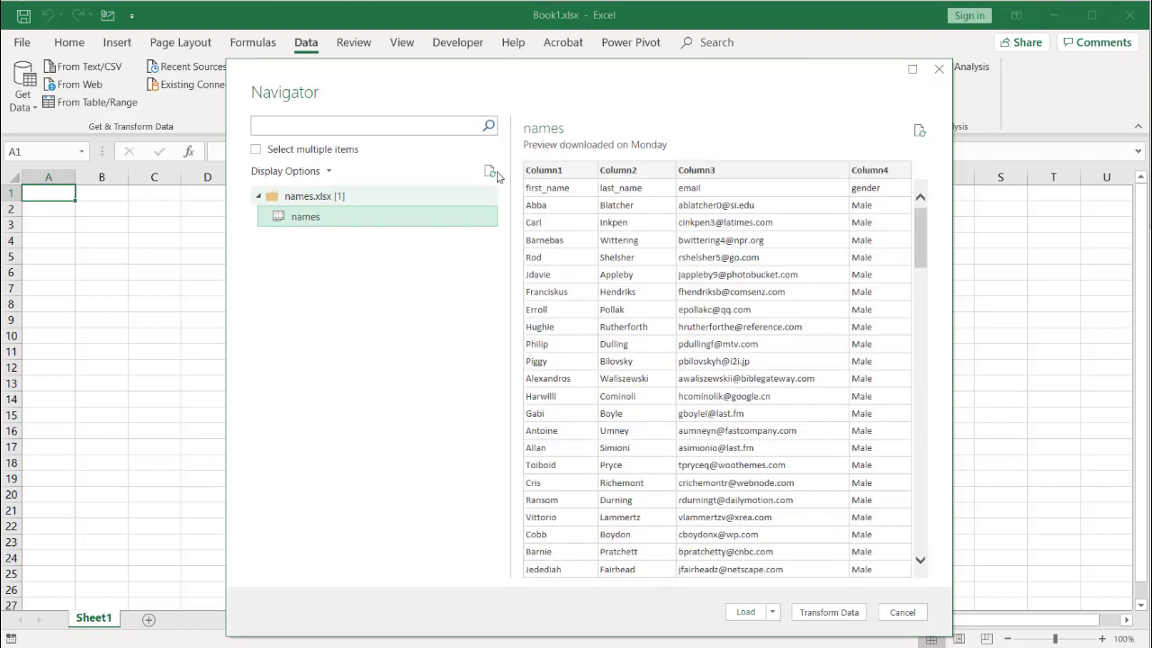
left_click(773, 614)
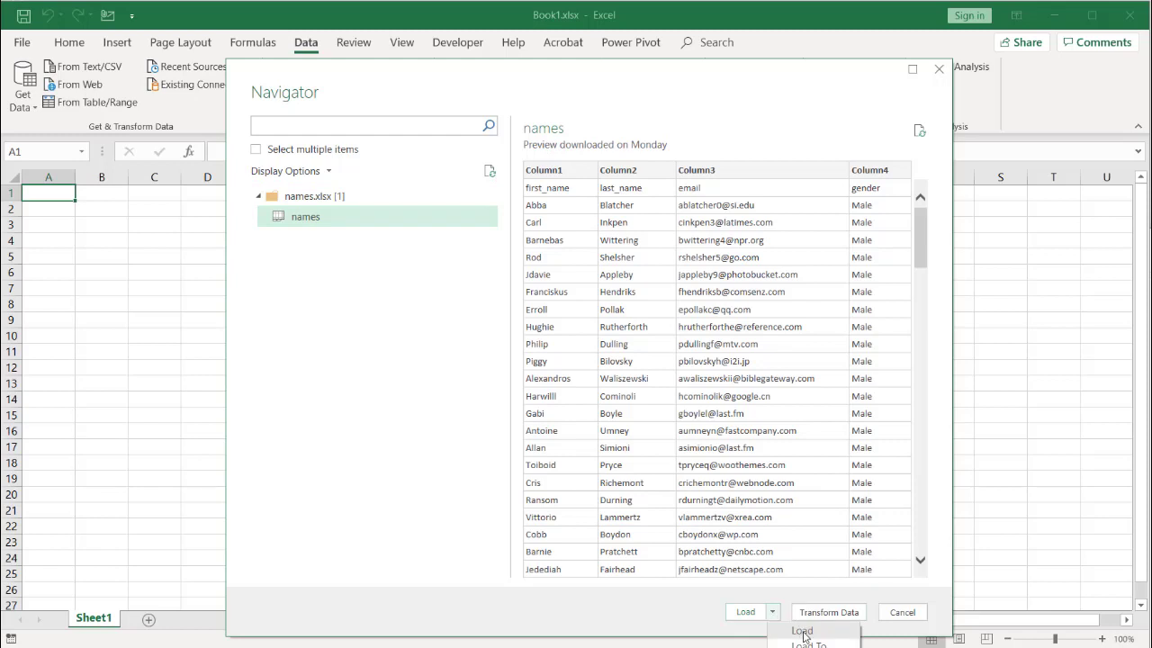
left_click(801, 631)
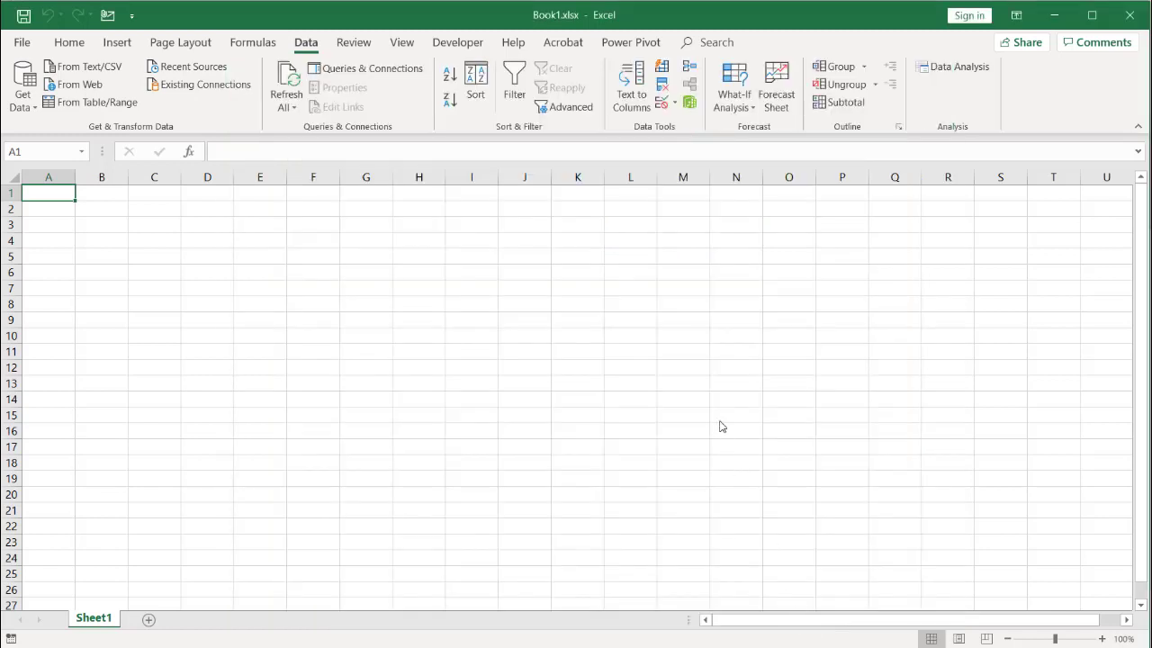
Step: Load the names query as a table on the existing worksheet at cell G1
mouse_move(907, 284)
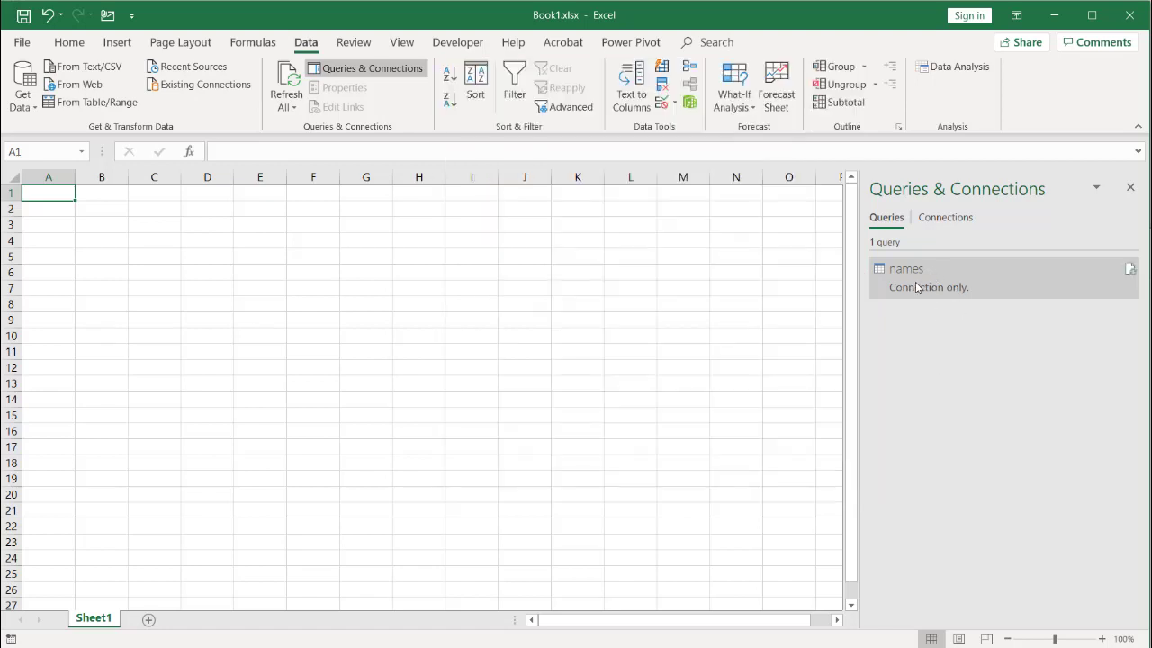
left_click(912, 282)
right_click(912, 283)
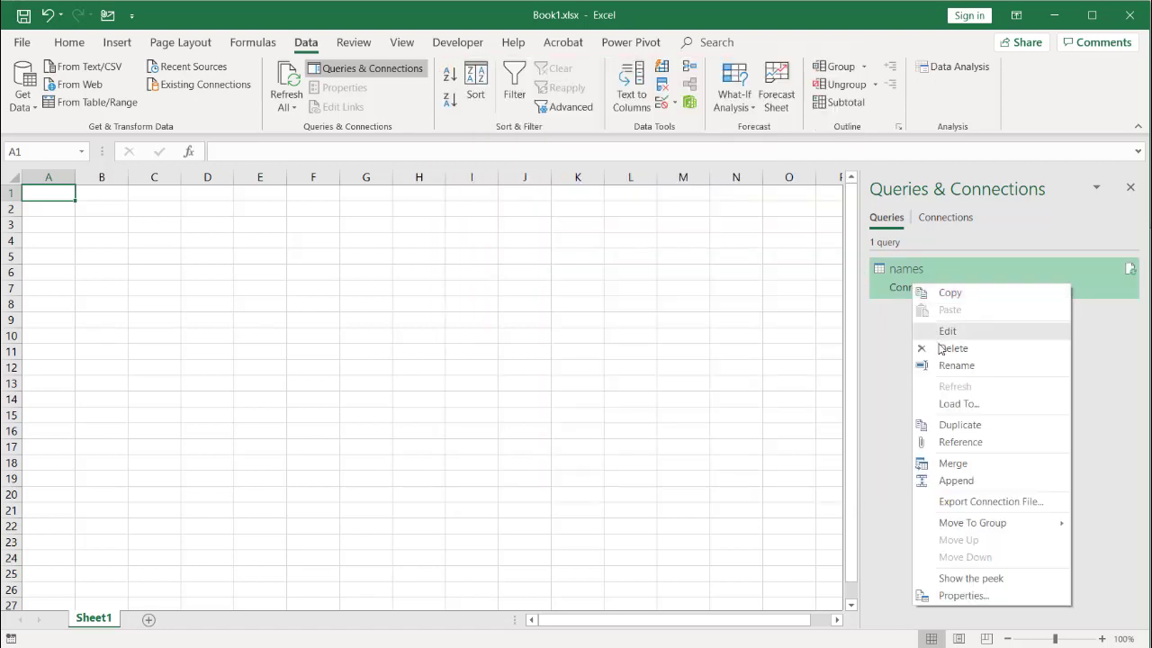
left_click(966, 404)
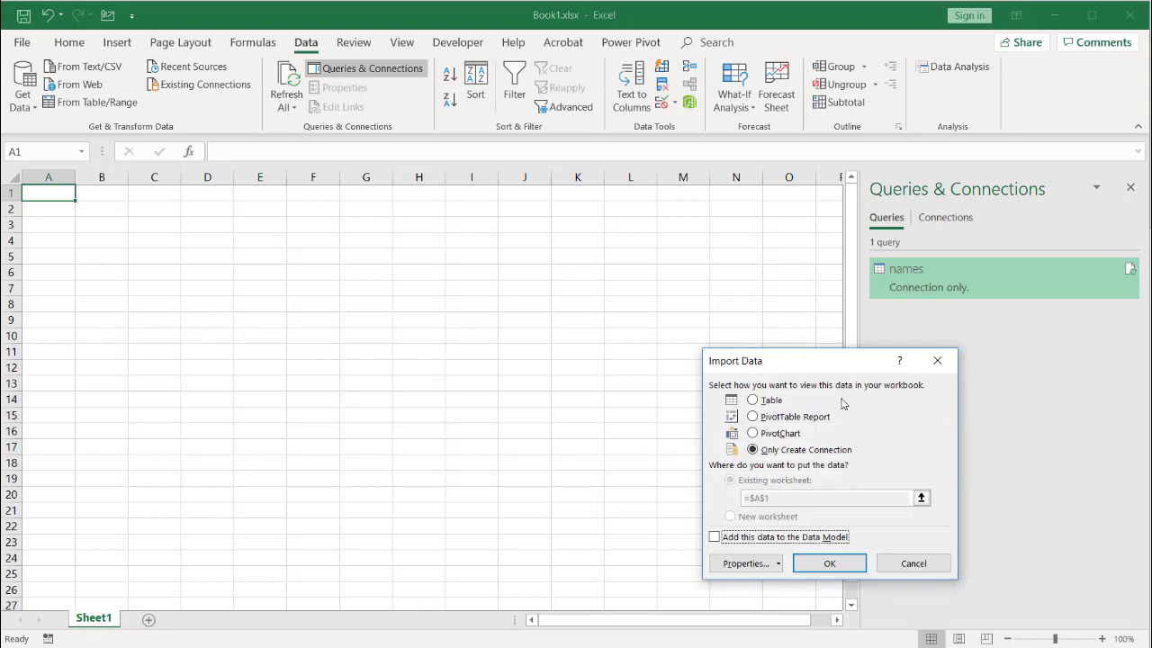
left_click(753, 400)
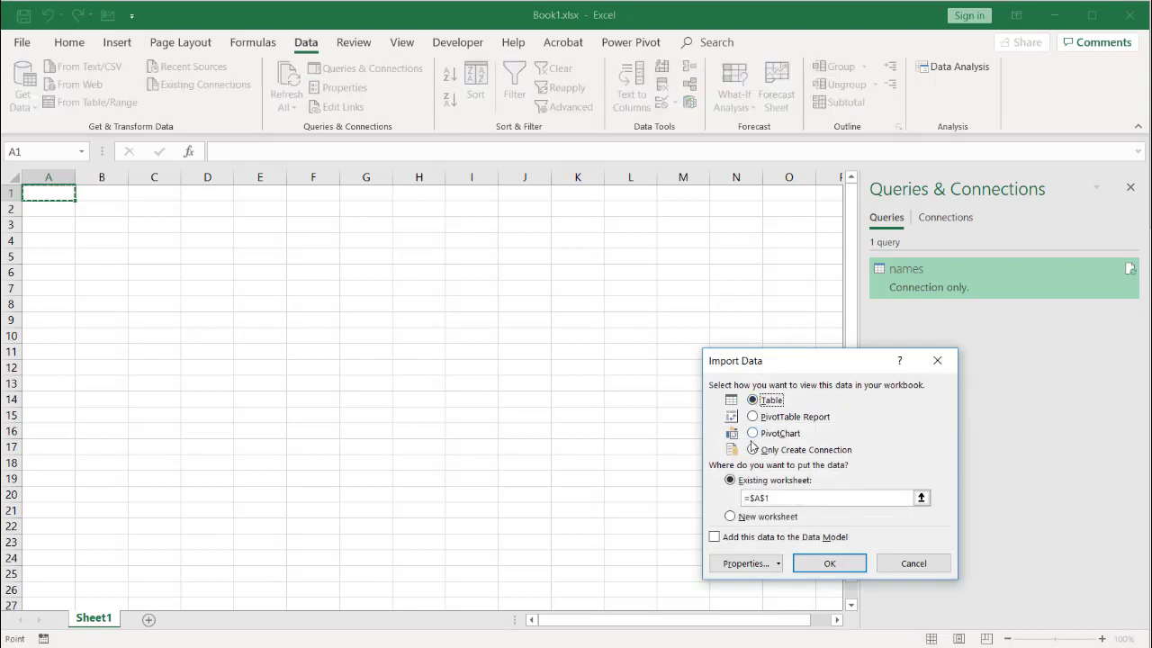
left_click(368, 192)
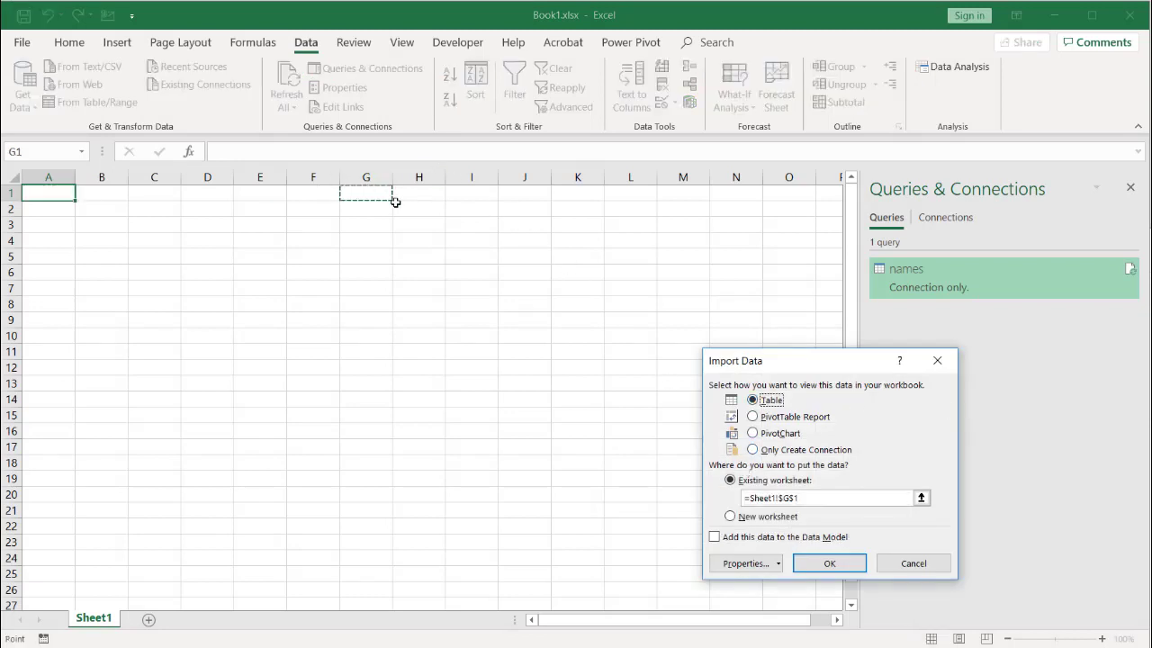
left_click(829, 563)
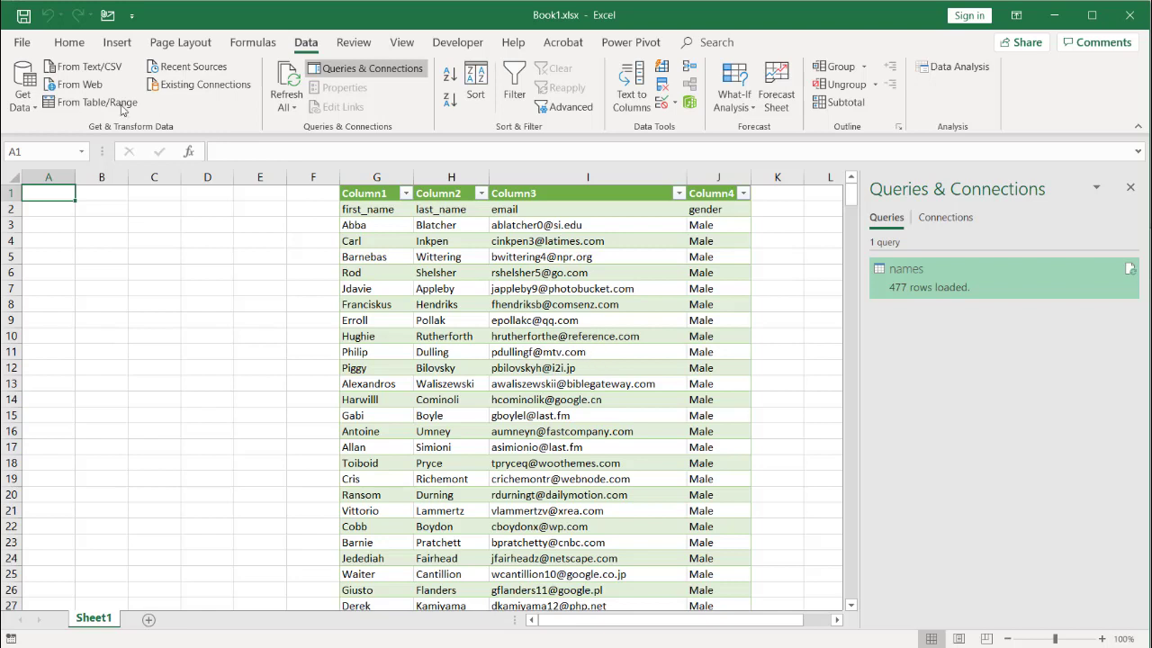
Step: Save Book1 and close the workbook
left_click(24, 16)
left_click_drag(358, 13, 449, 231)
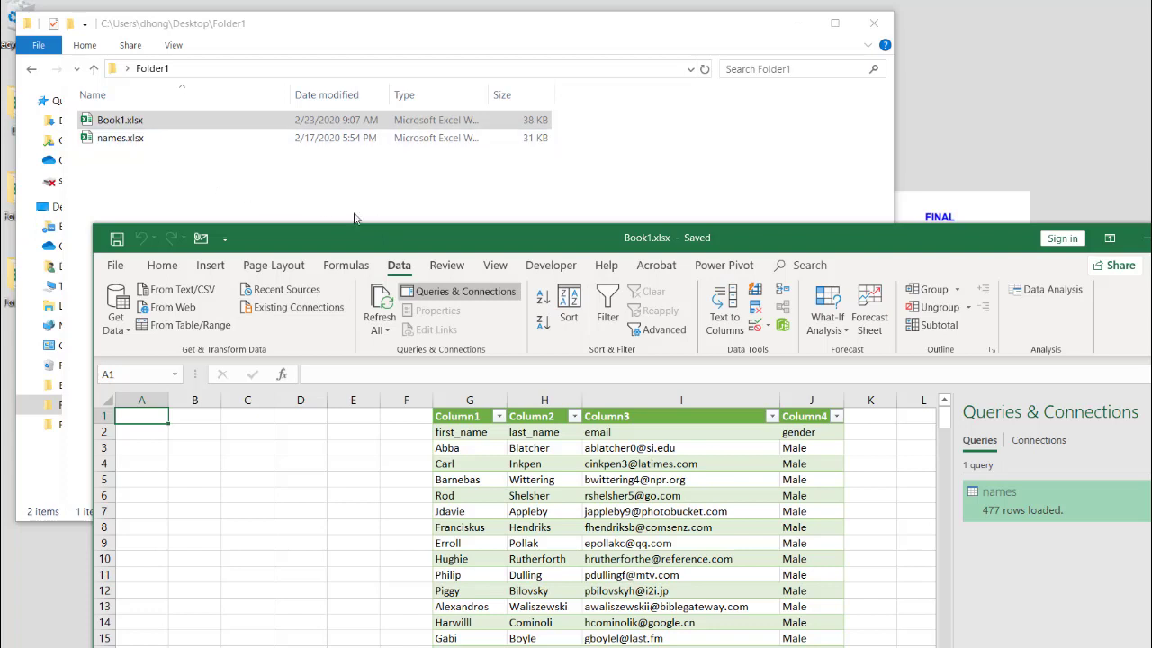
right_click(392, 241)
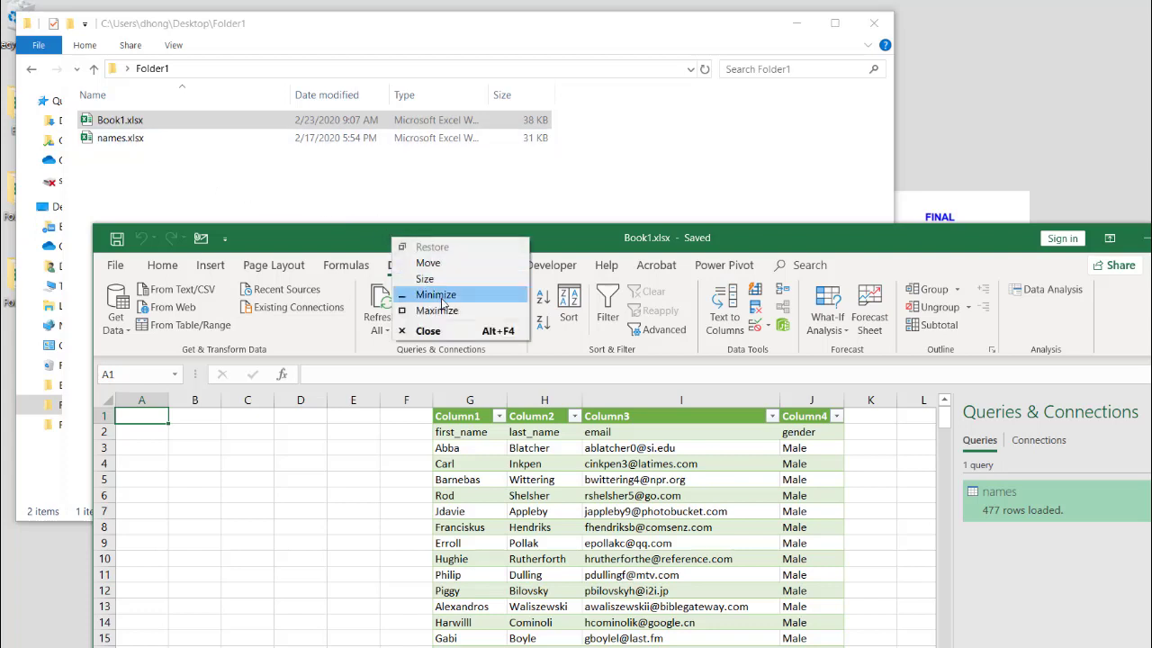
left_click(460, 330)
Step: Move Book1.xlsx and names.xlsx into Folder2 and open Book1.xlsx from there
left_click_drag(163, 167, 761, 614)
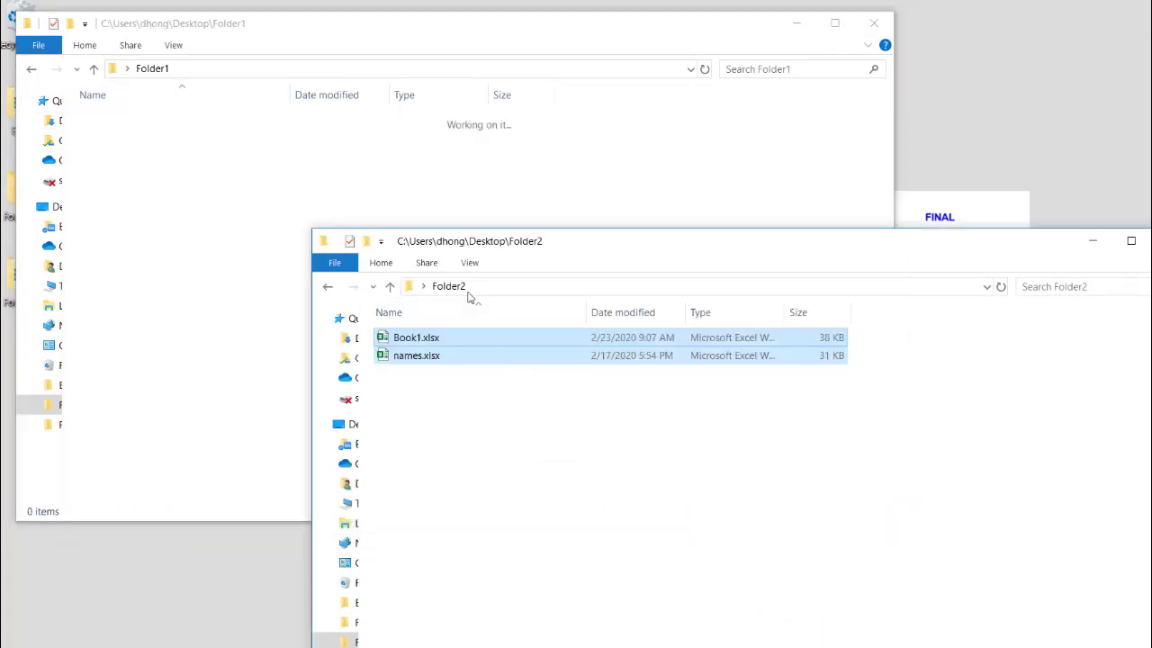
left_click(504, 454)
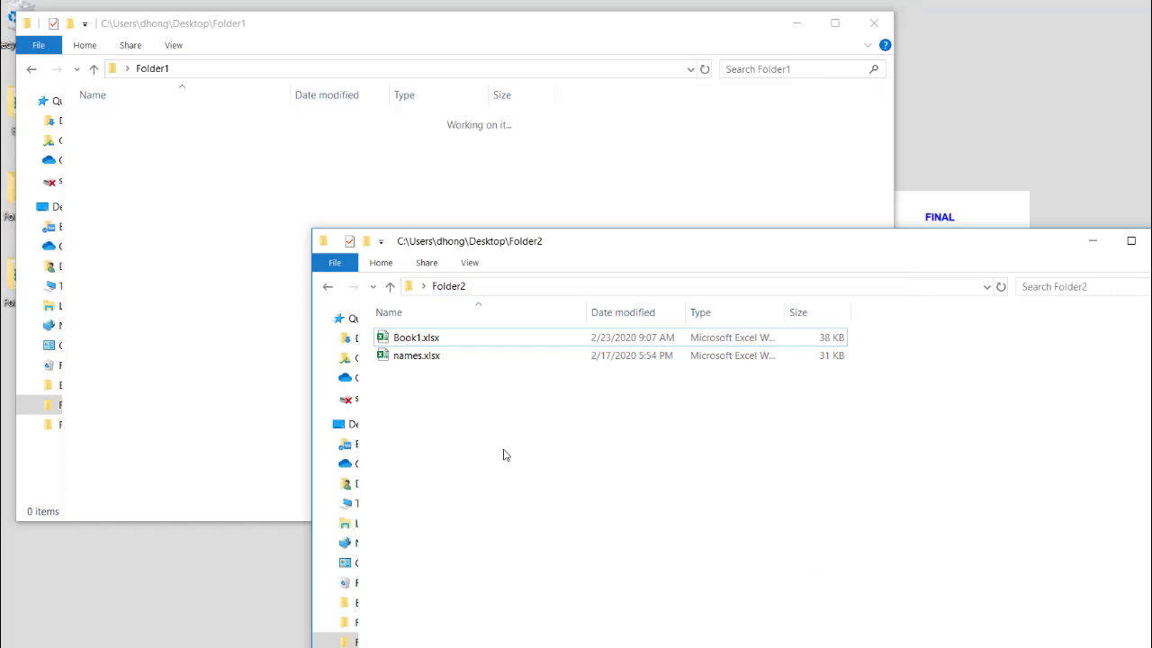
double_click(420, 345)
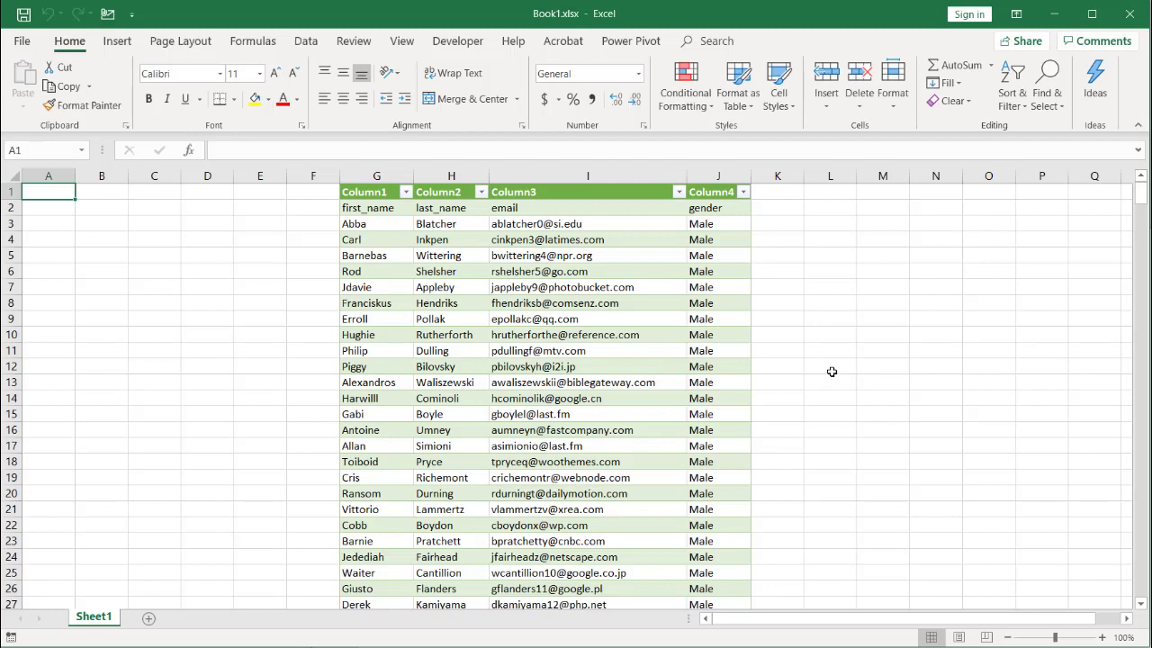
Step: Run Refresh All and dismiss the DataSource.Error saying names.xlsx is missing from Folder1
left_click(306, 41)
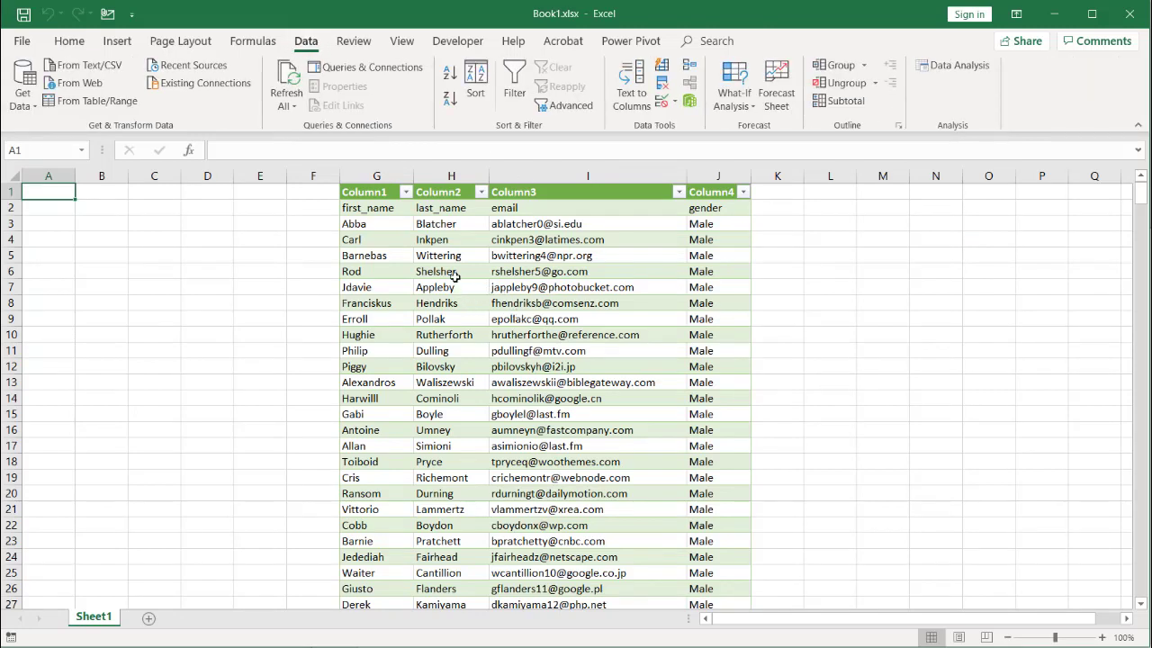
left_click(290, 78)
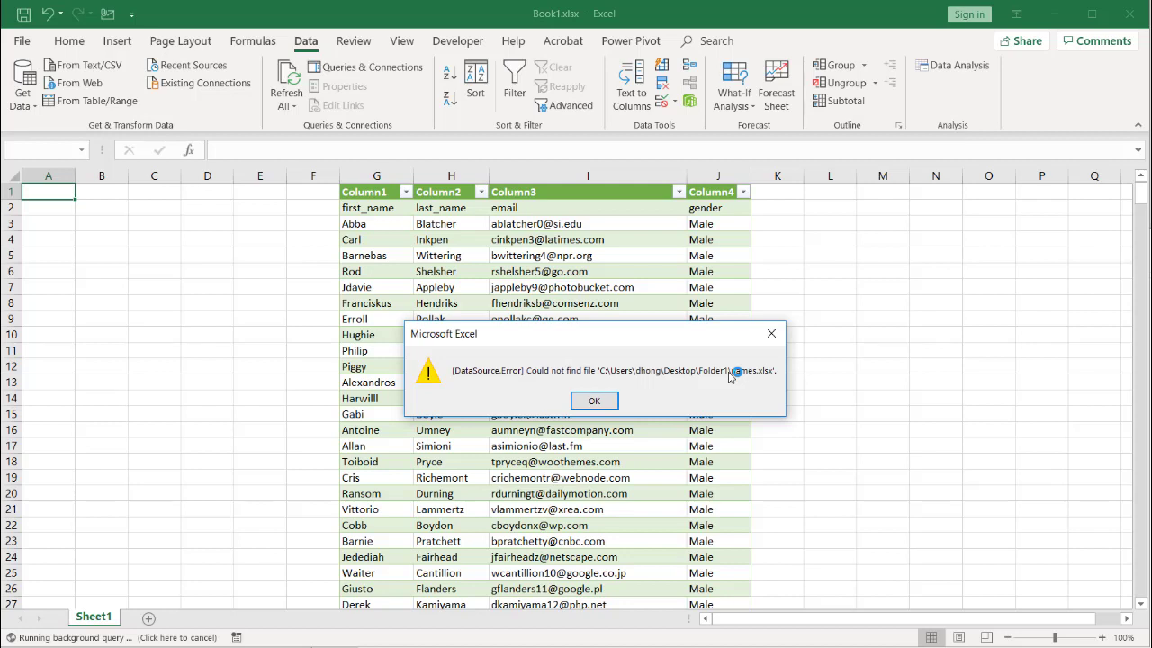
left_click(594, 401)
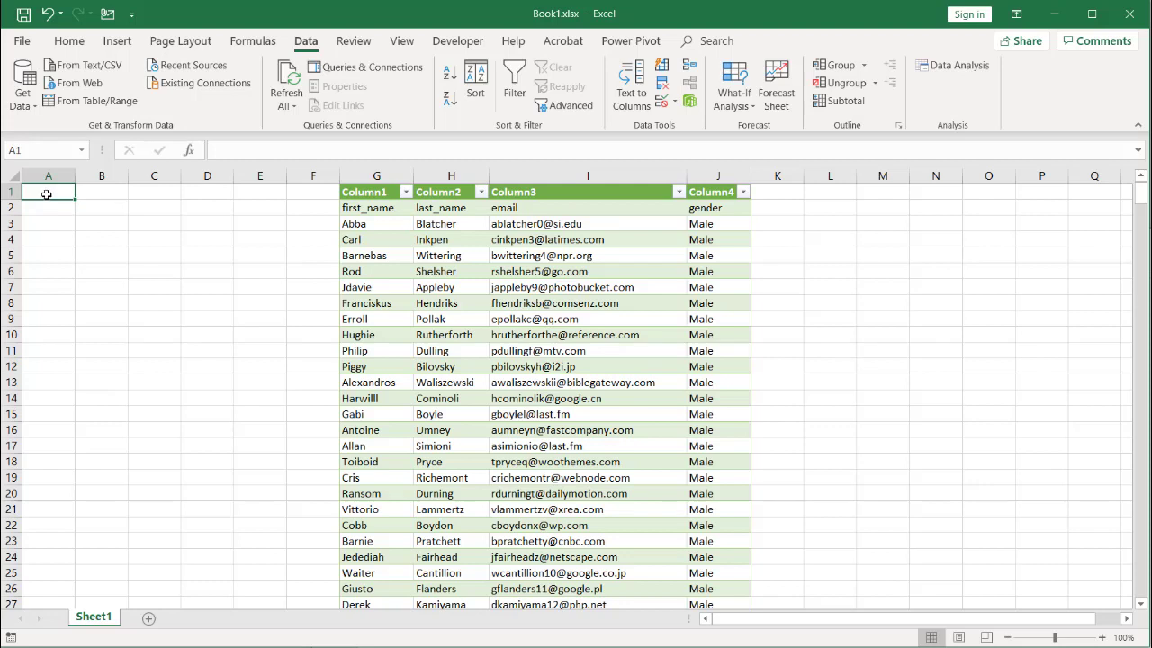
Step: Enter =CELL("filename") in A1 to return the full path ending Folder2\[Book1.xlsx]Sheet1
type("=cell")
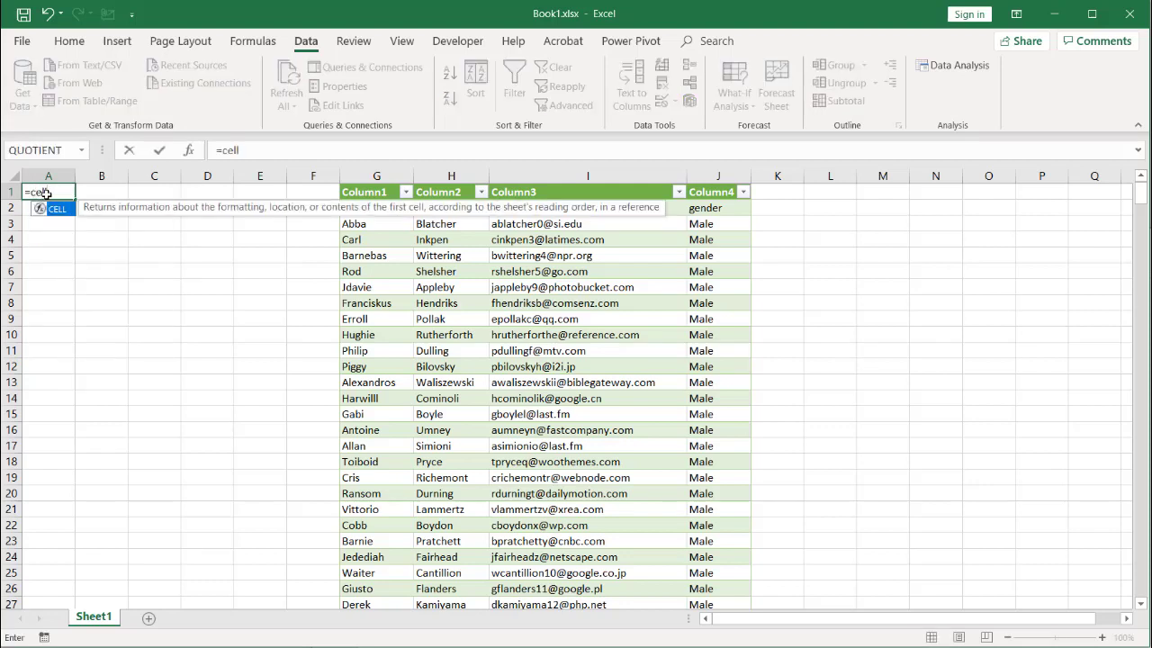
key("Tab")
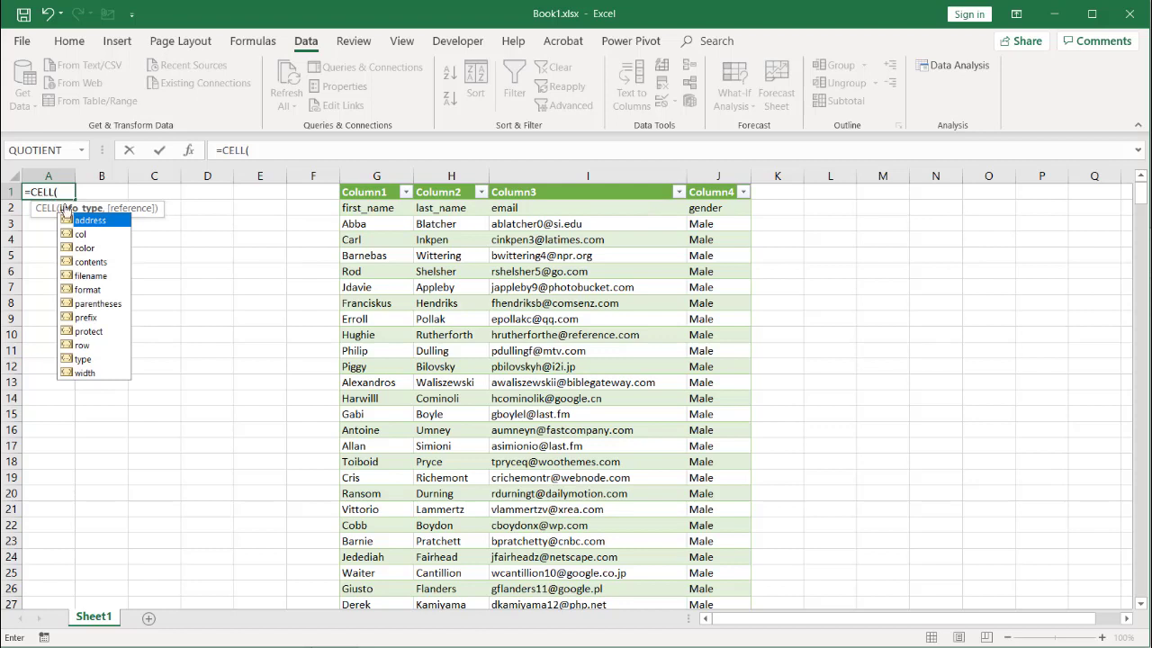
double_click(90, 277)
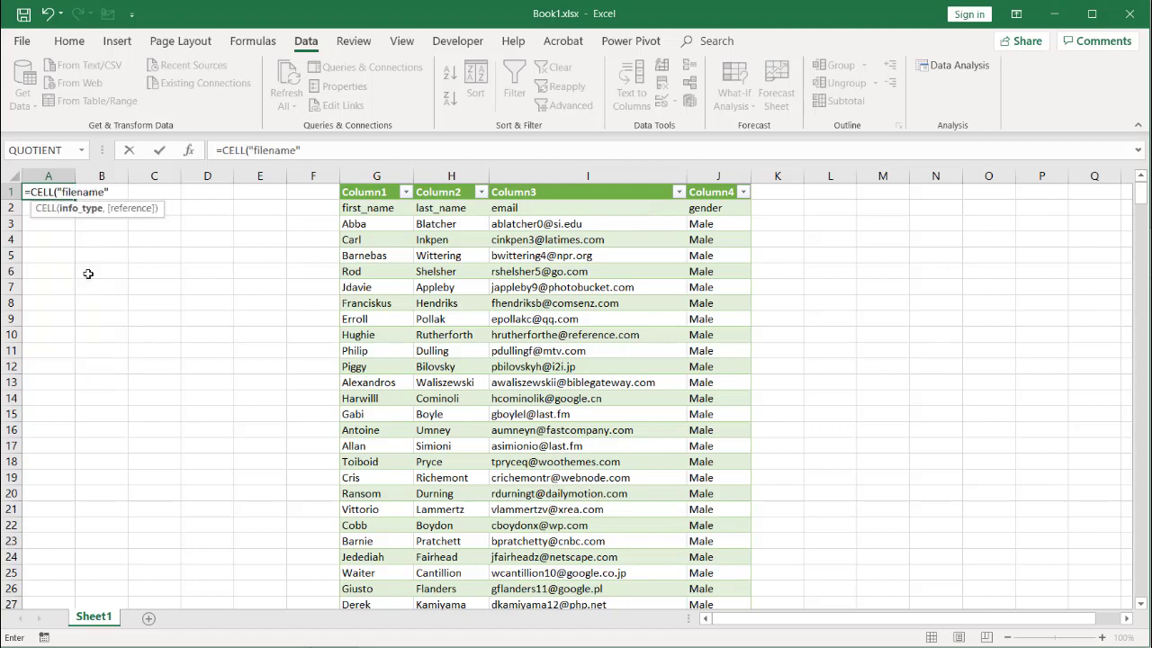
type(")")
key("Return")
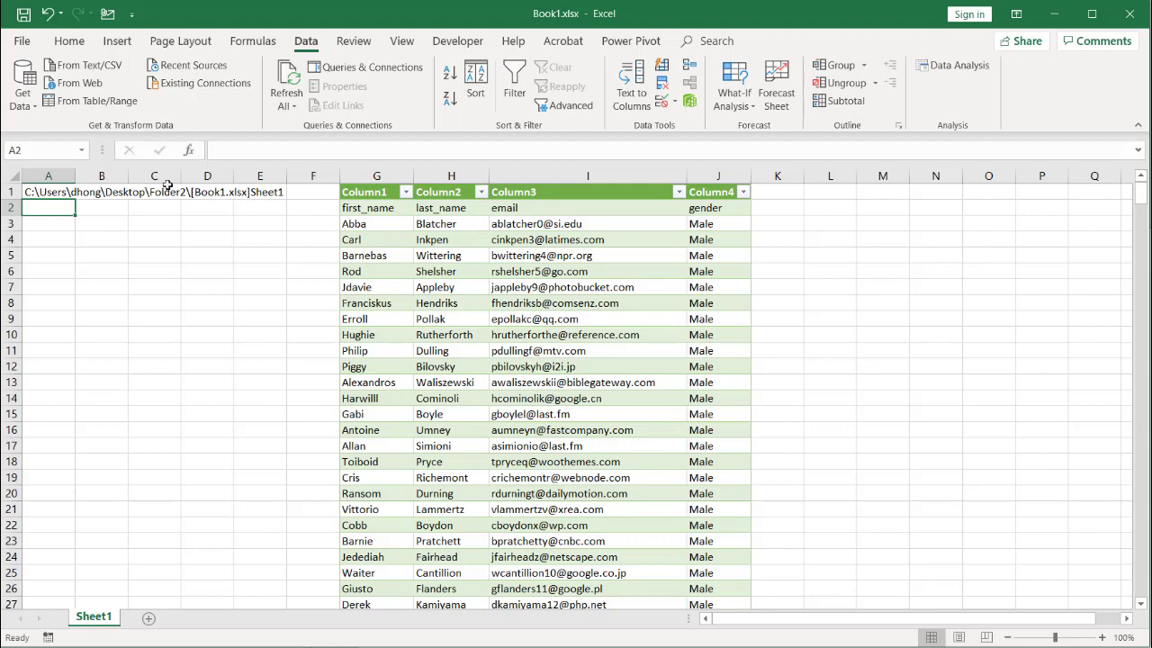
left_click(57, 194)
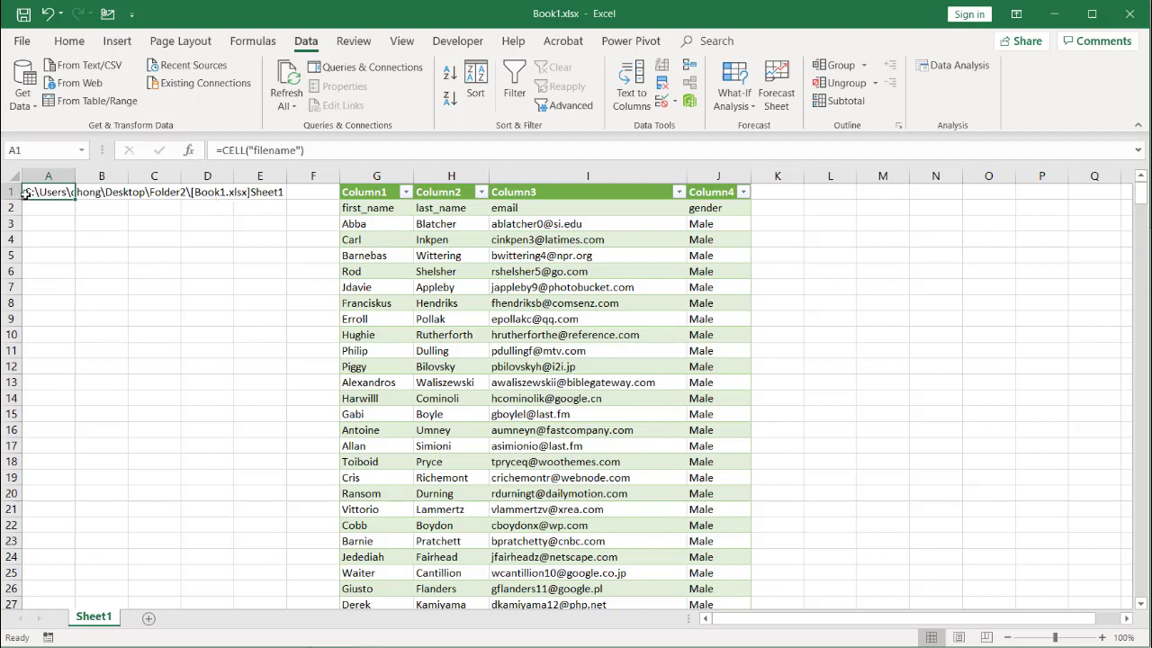
Step: Wrap A1's formula as =FIND("[",CELL("filename")) so it returns 32
left_click(221, 150)
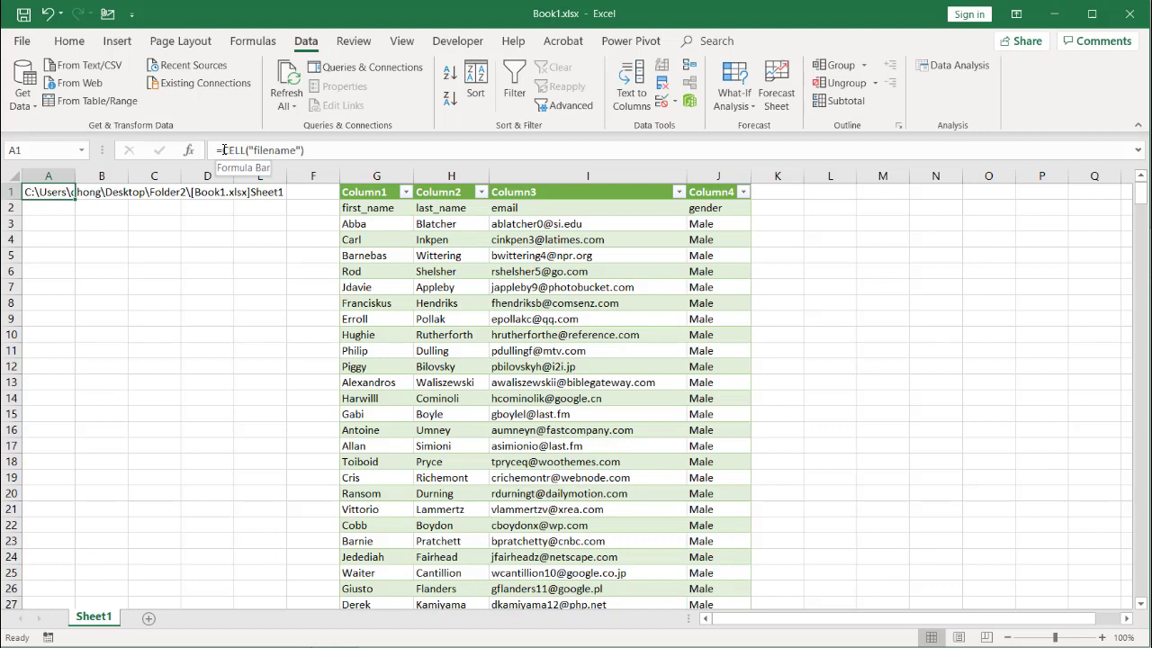
type("find")
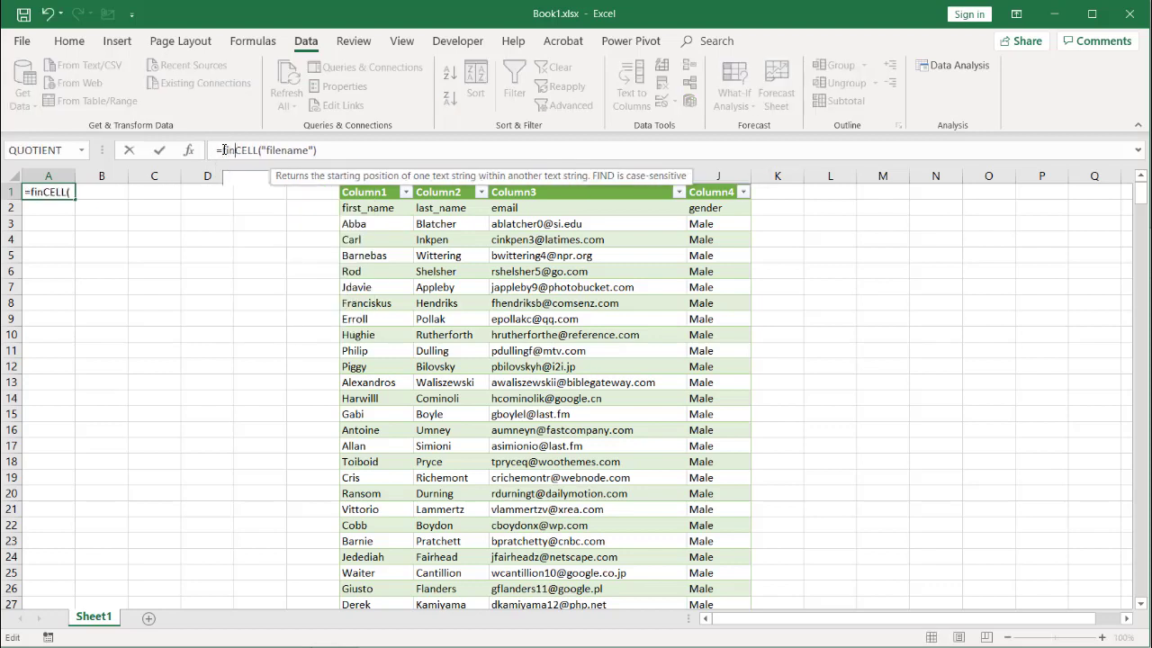
key("Tab")
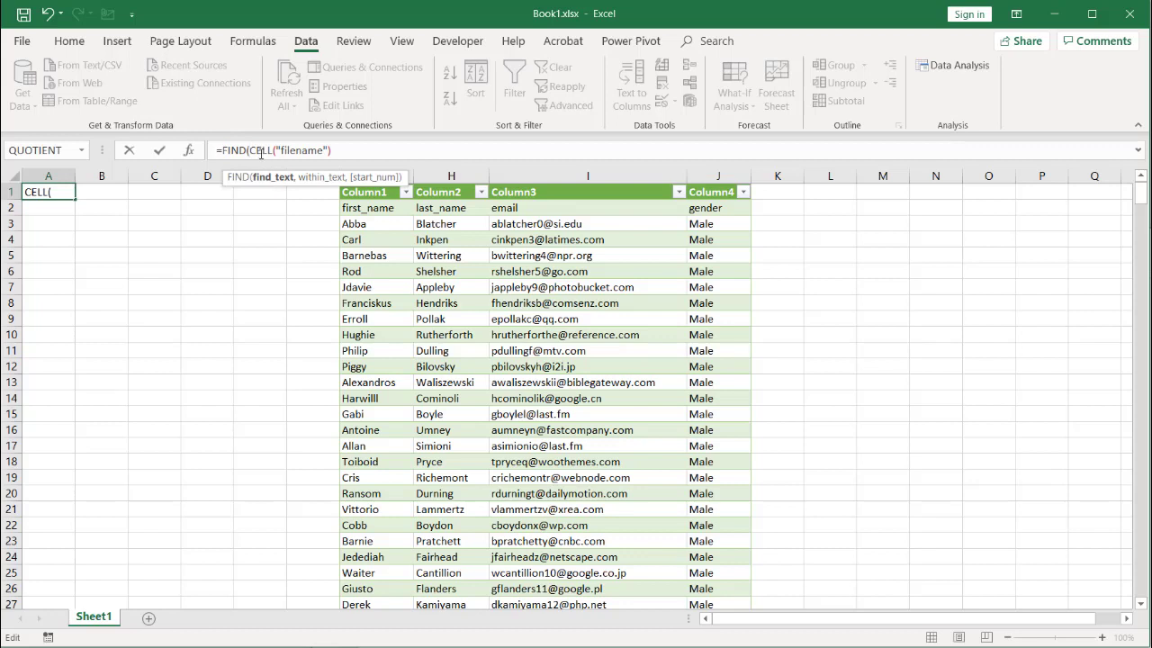
type("\"[")
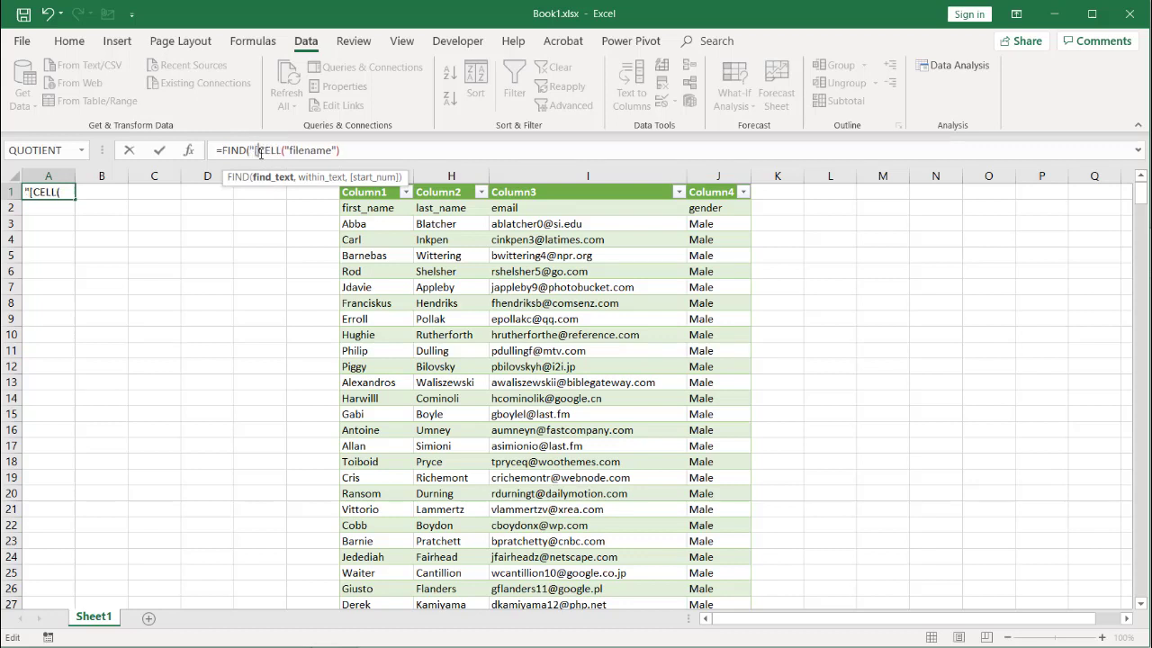
type("\"")
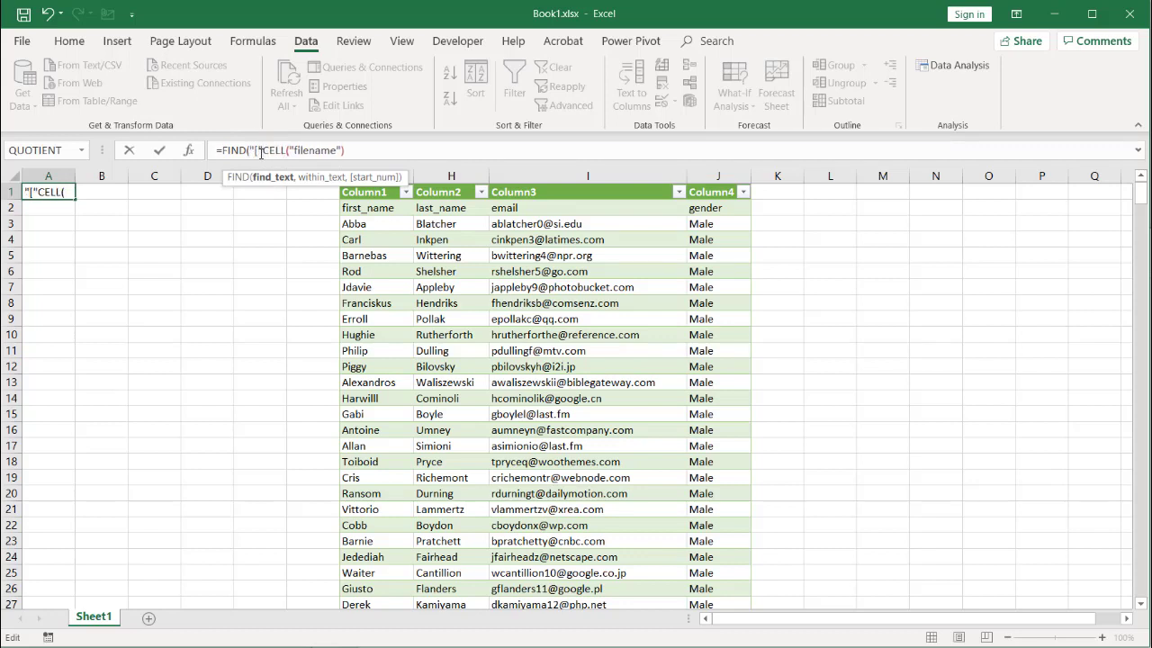
type(",")
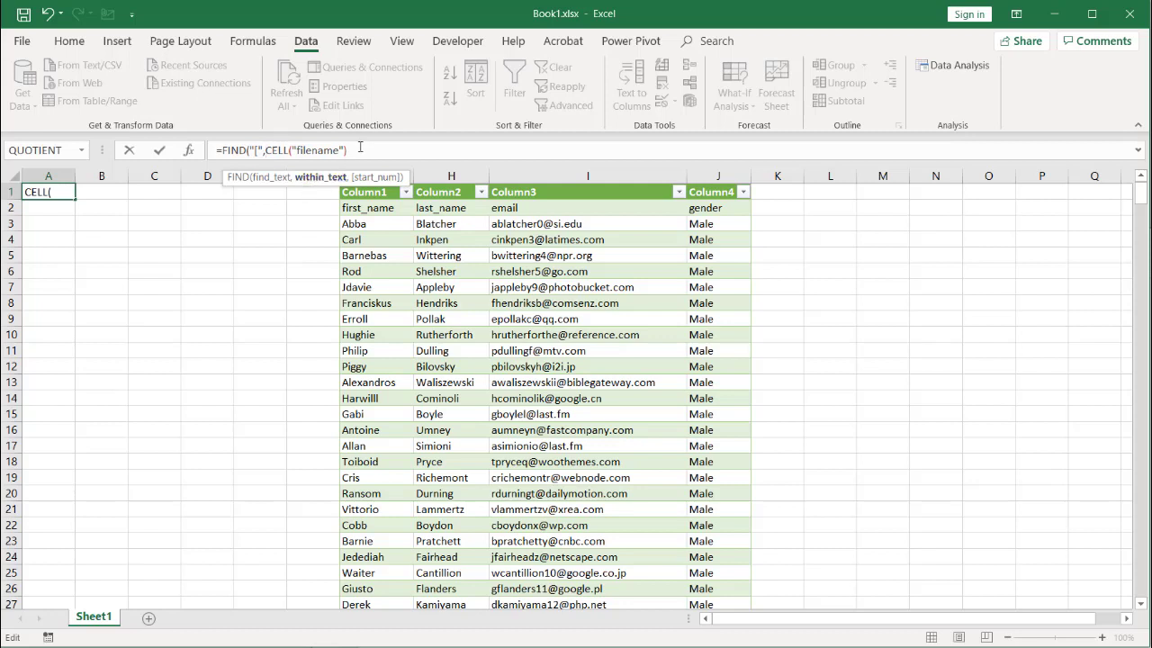
type("))")
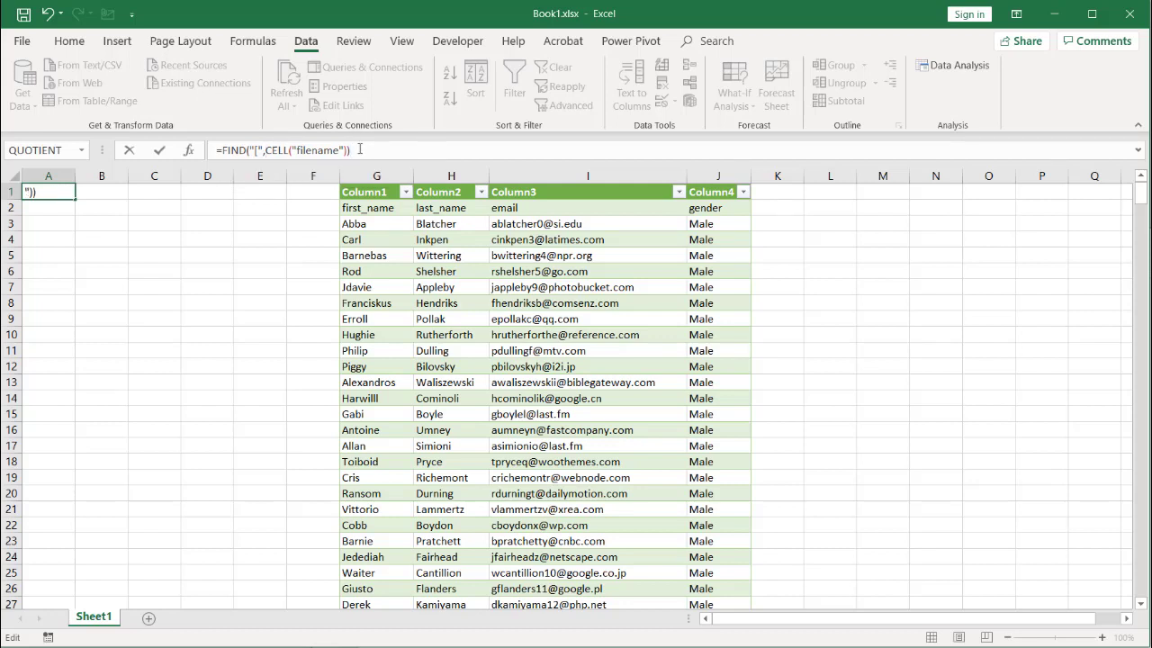
key("Return")
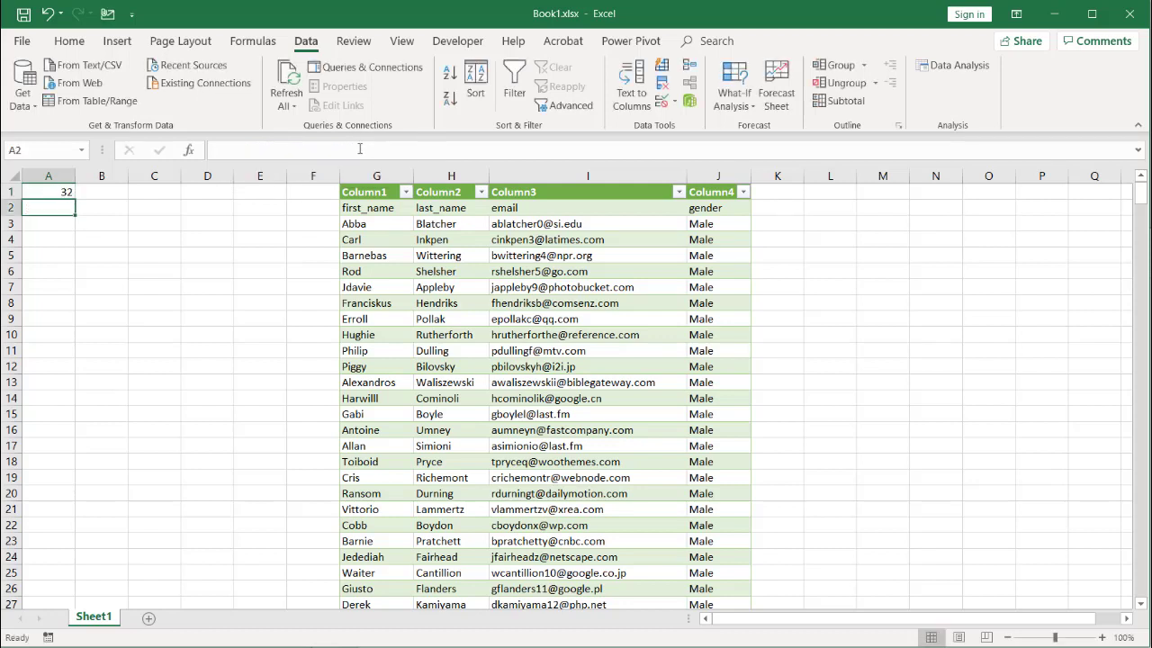
left_click(54, 192)
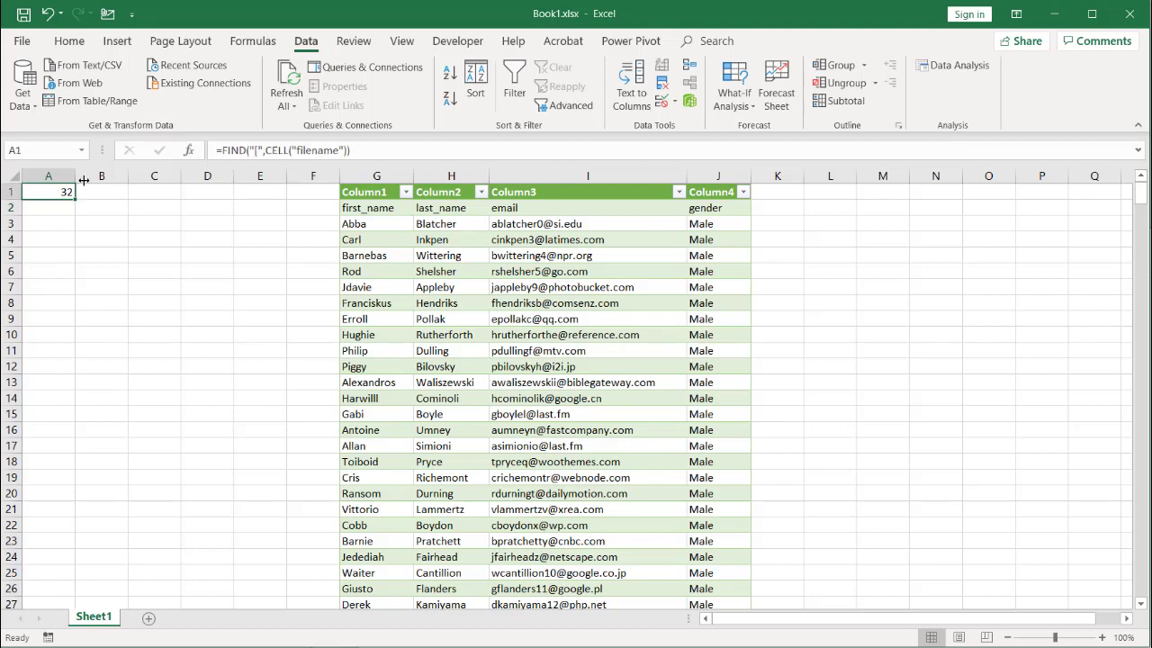
left_click(221, 152)
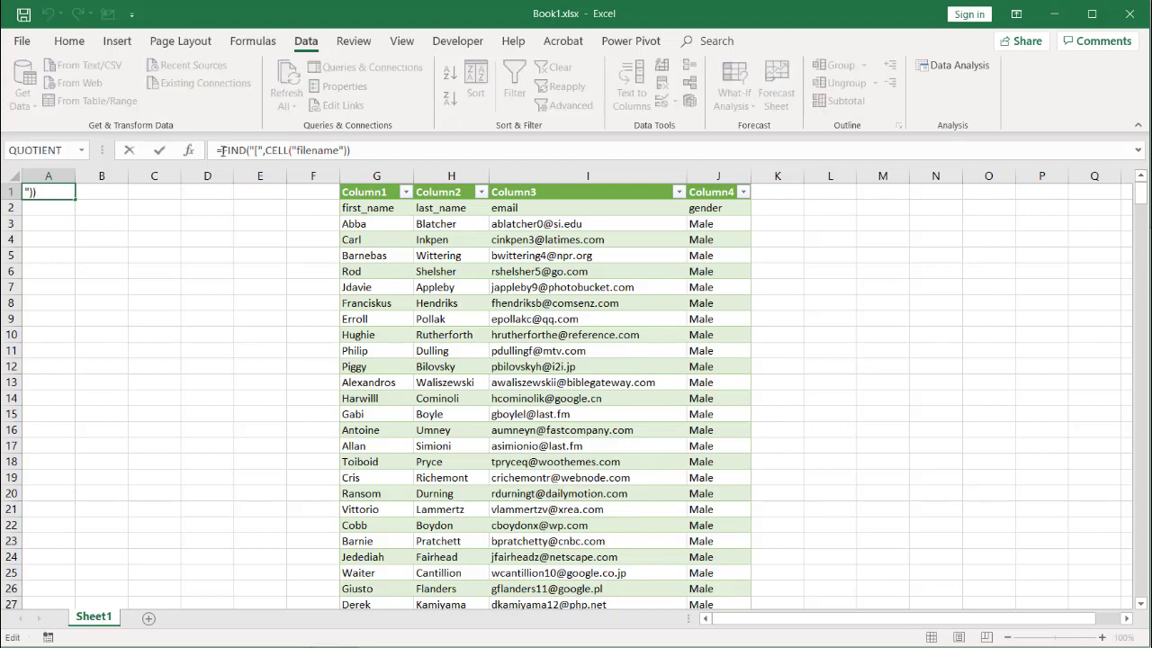
Step: Rewrite A1 as =LEFT(CELL("filename"),FIND("[",CELL("filename")))
type("left")
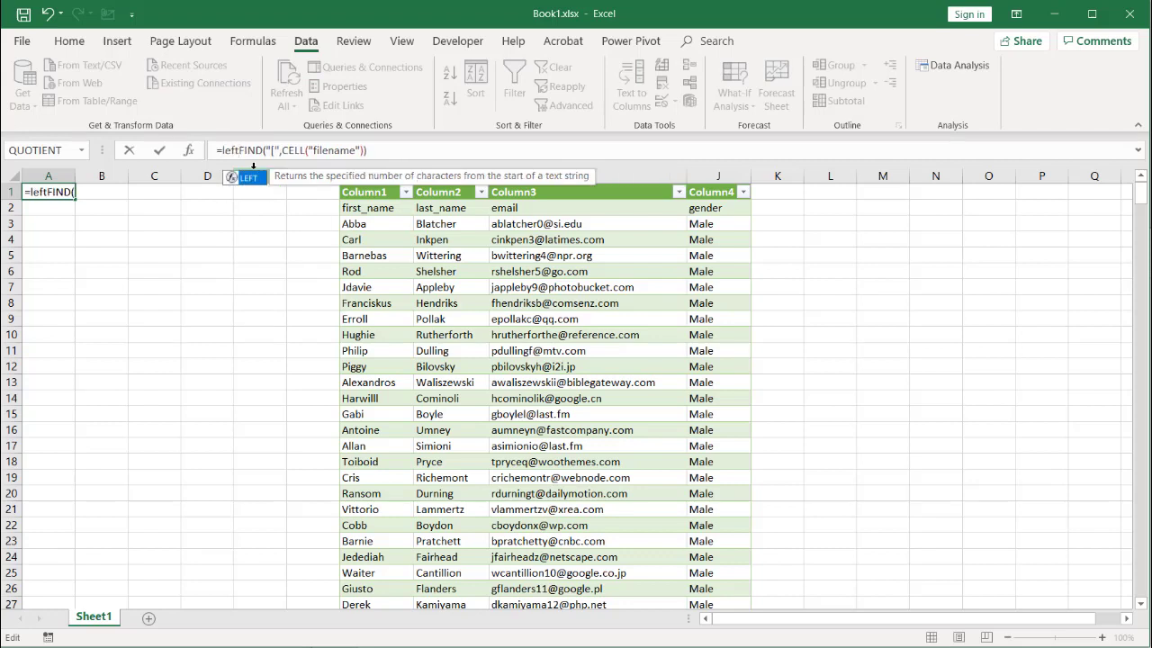
type("(")
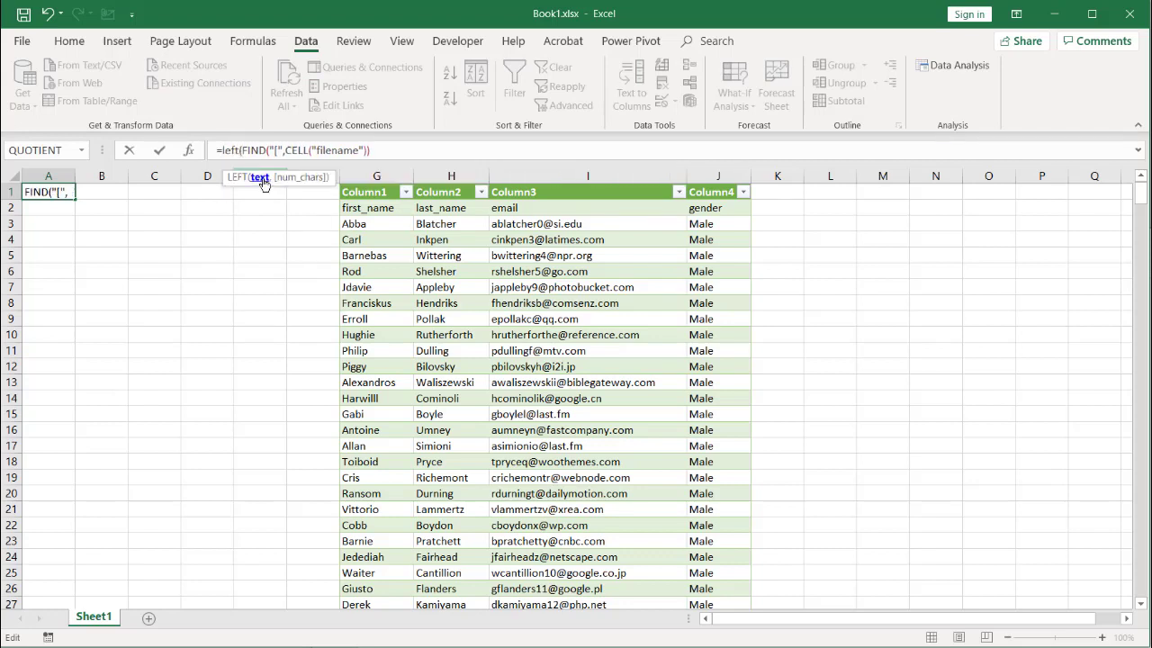
type("cell")
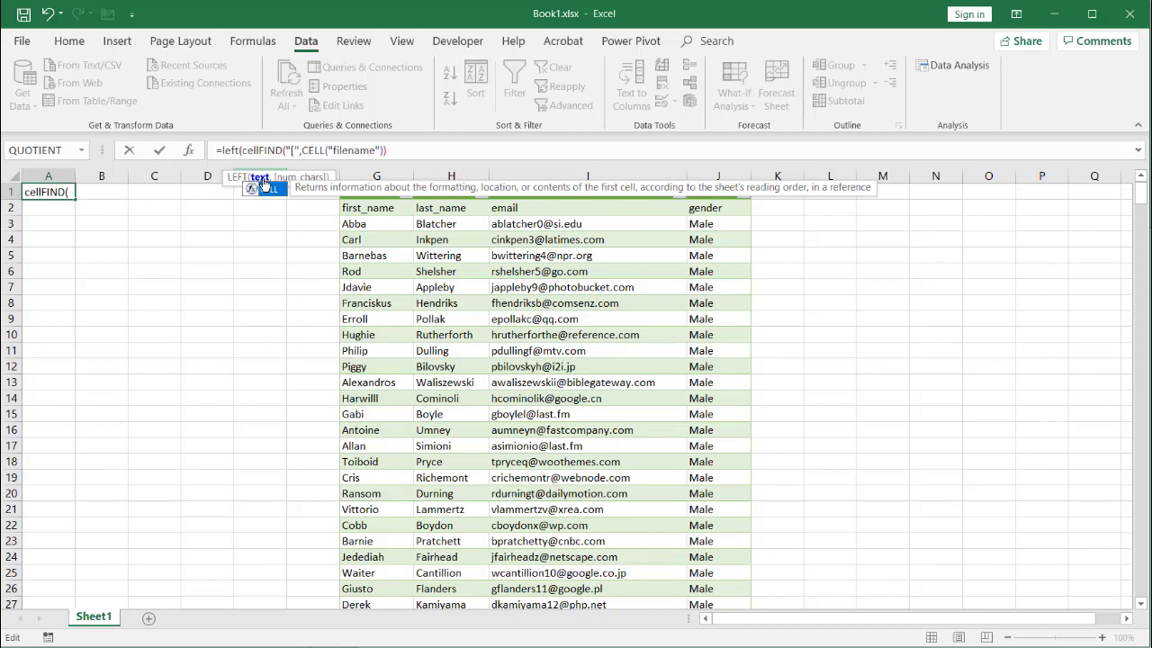
type("(")
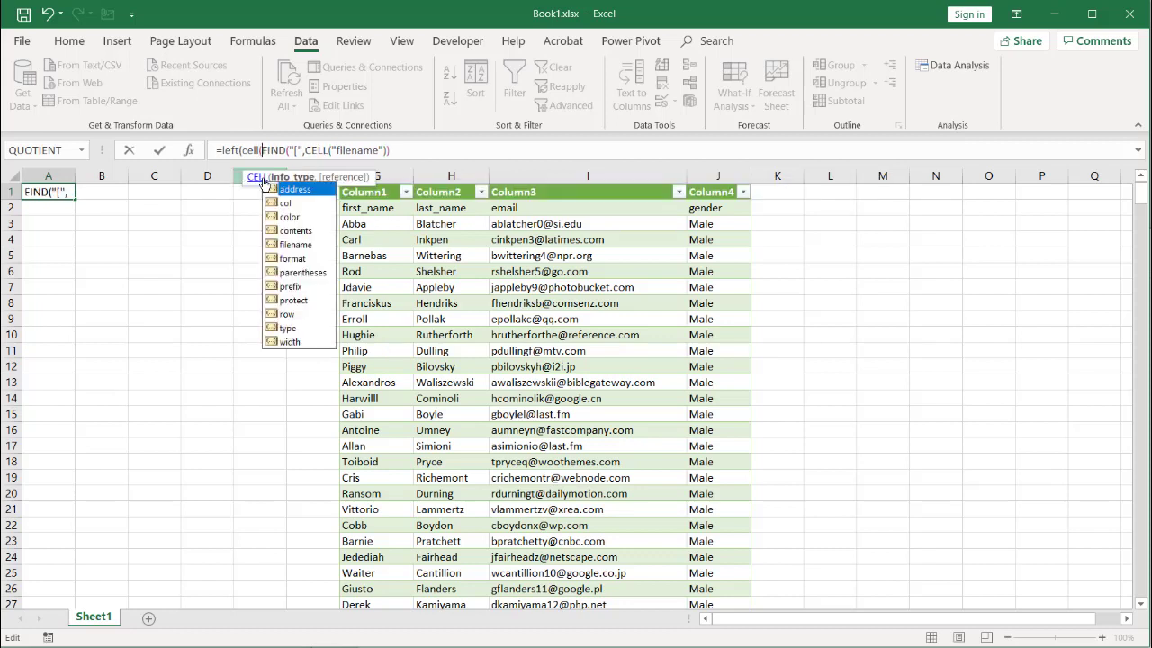
double_click(293, 245)
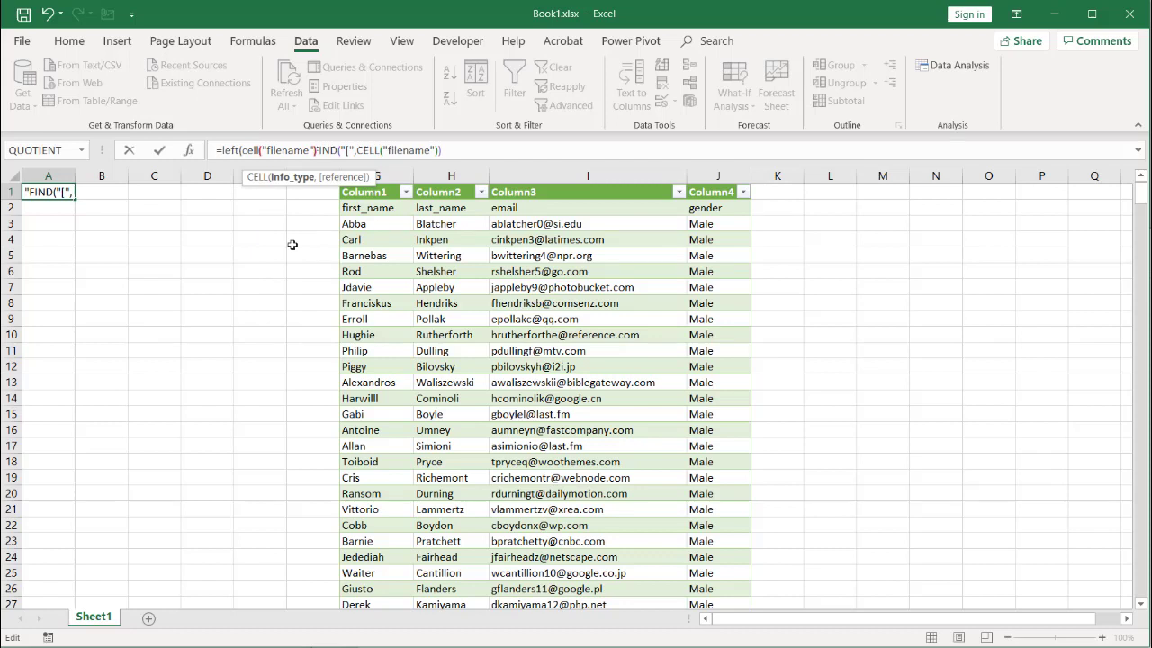
type("),")
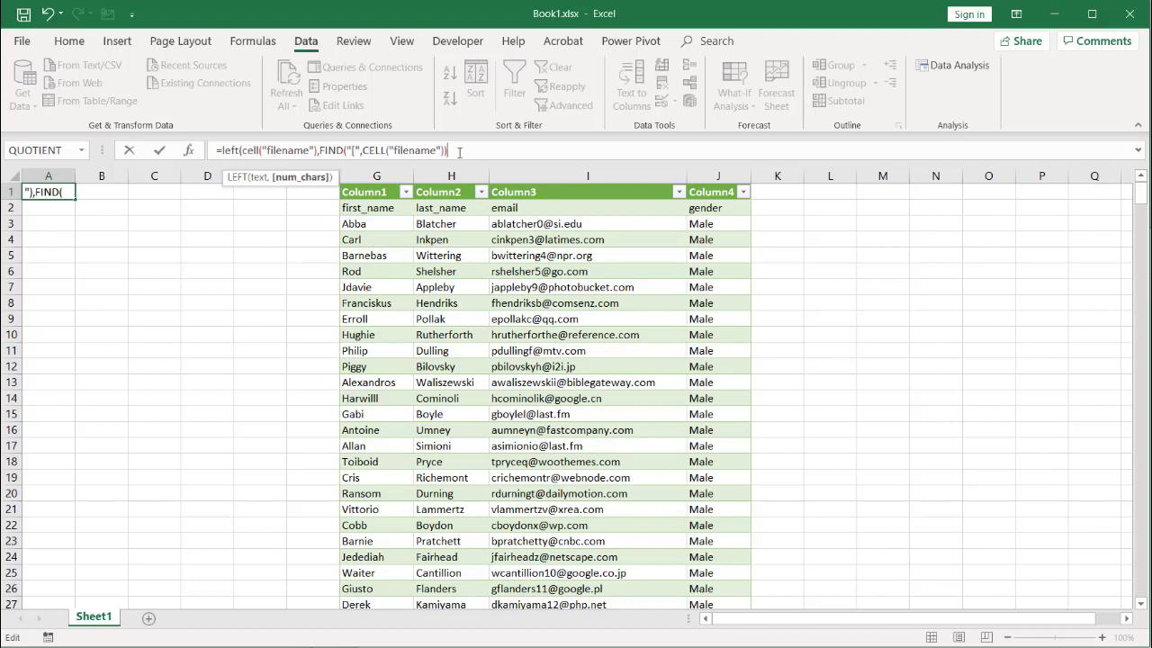
type(")")
key("Return")
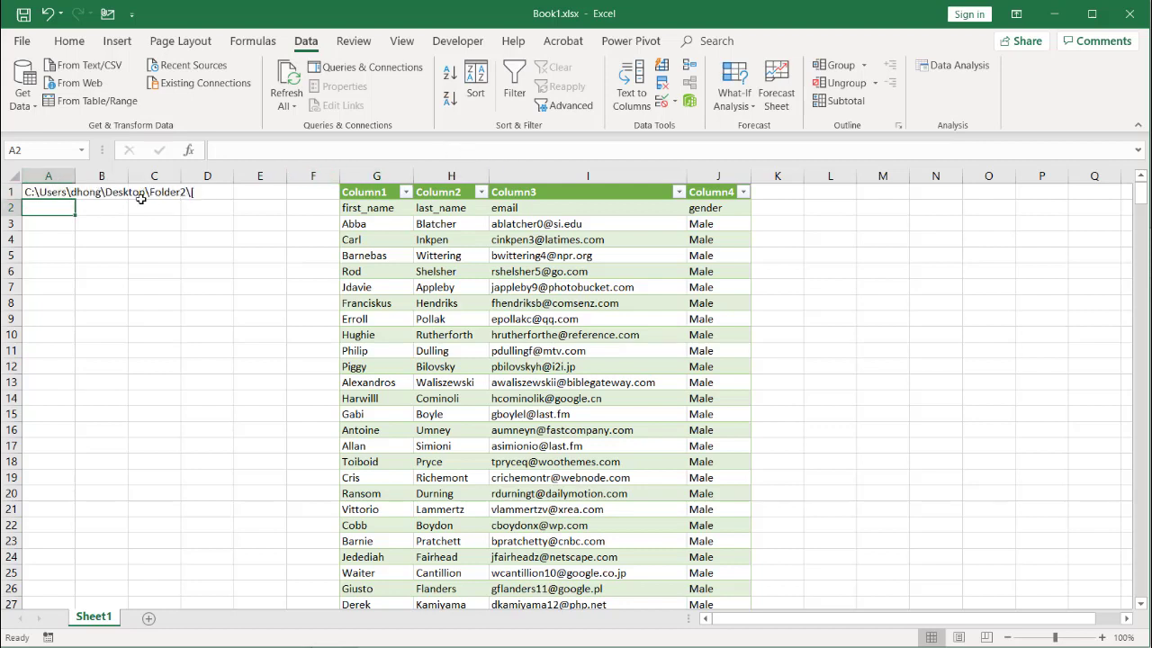
Step: Add -1 to the FIND result so A1 returns only the folder path ending Folder2\
left_click(47, 194)
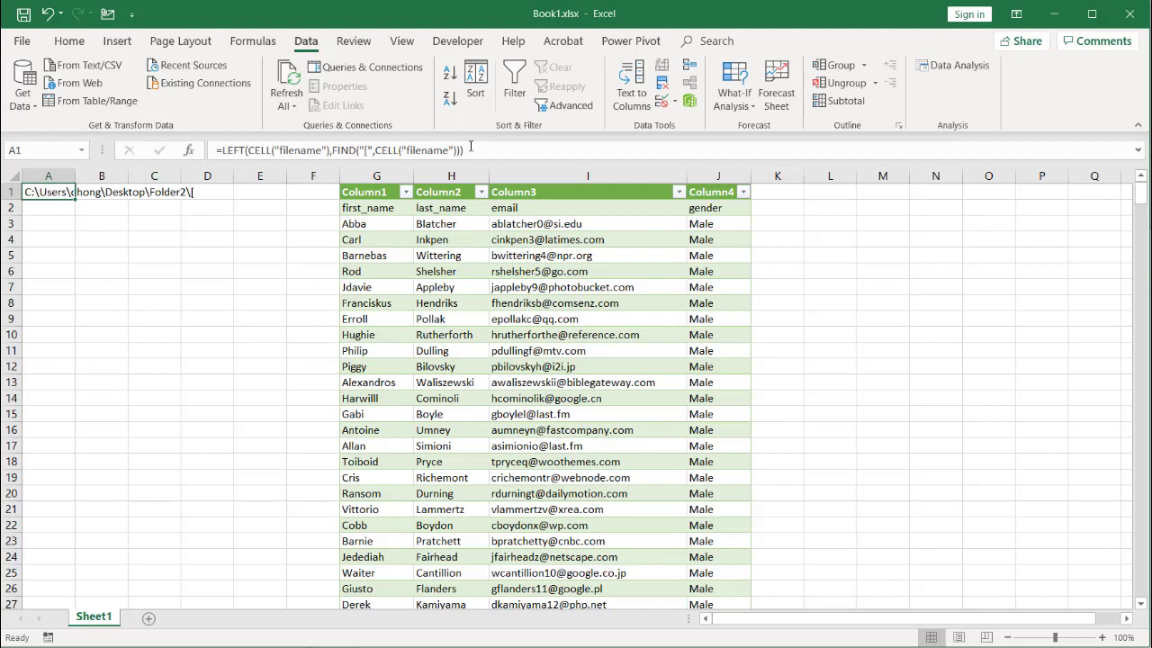
left_click(471, 149)
key("BackSpace")
type("-1")
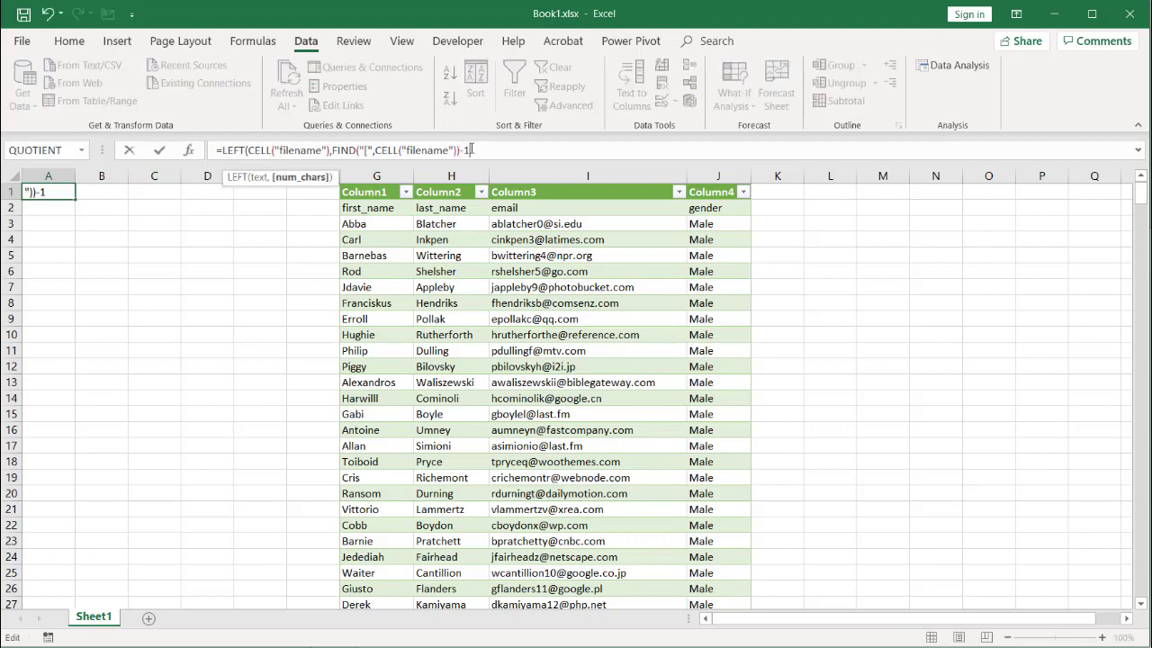
type(")")
key("Return")
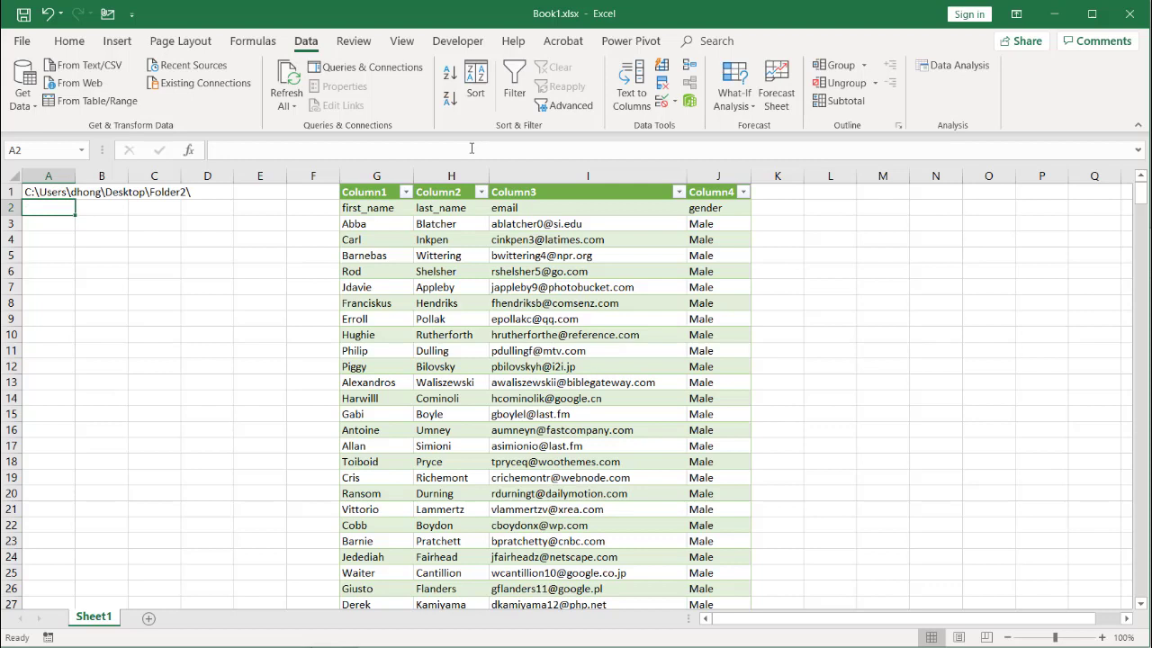
Step: Name cell A1 folderpath in the Name Box and show Queries & Connections
left_click(48, 192)
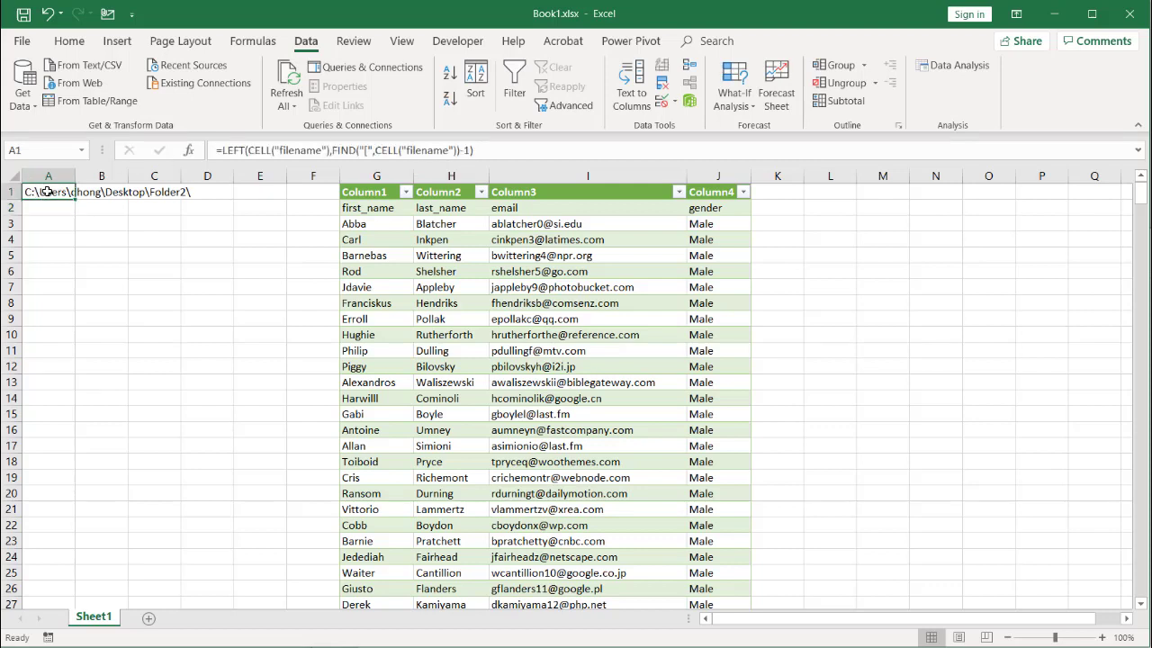
left_click(35, 151)
type("path")
key("BackSpace")
key("BackSpace")
key("BackSpace")
type("folderpath")
key("Return")
left_click(339, 68)
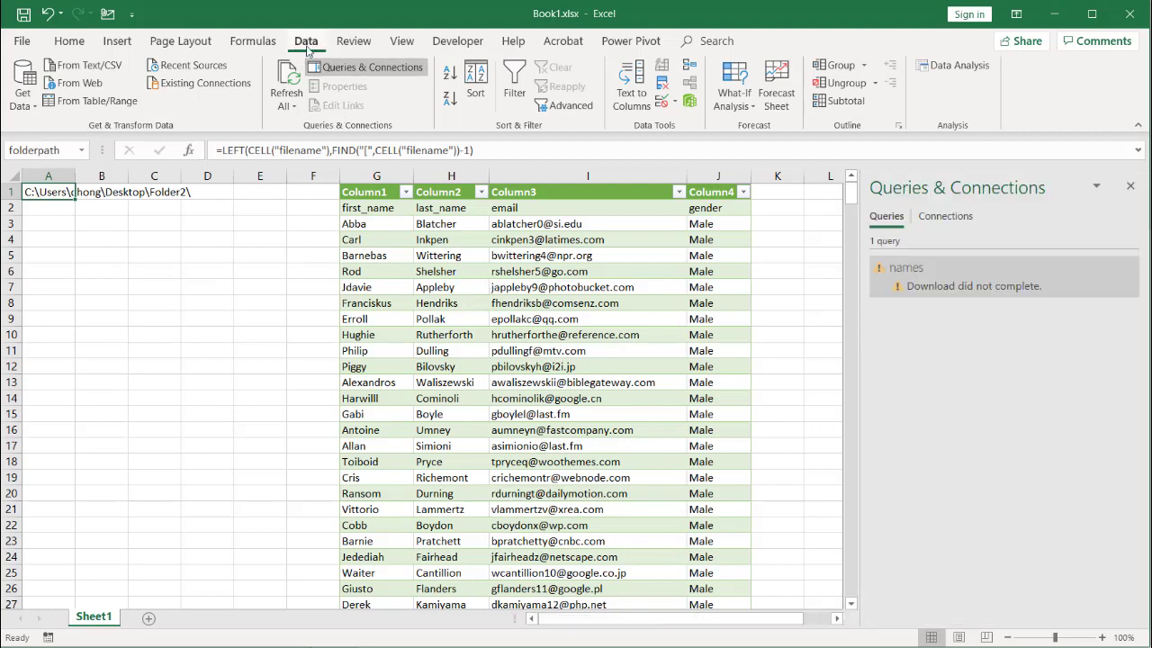
Step: Open the names query in the Power Query editor's Advanced Editor
left_click(976, 287)
double_click(976, 286)
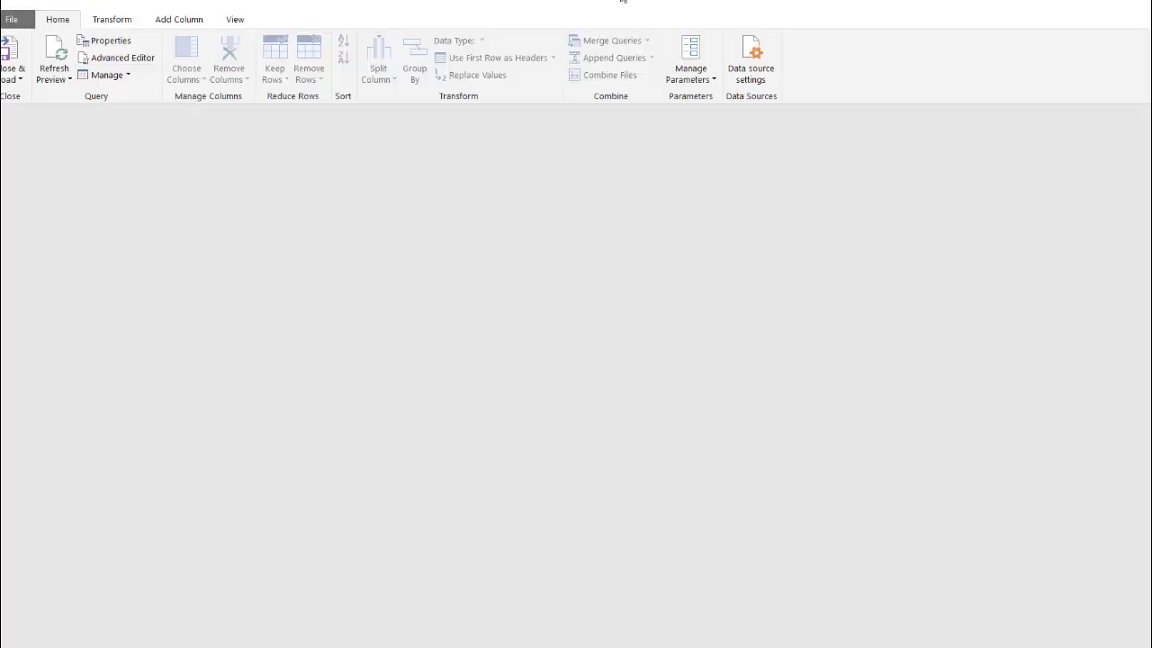
double_click(601, 8)
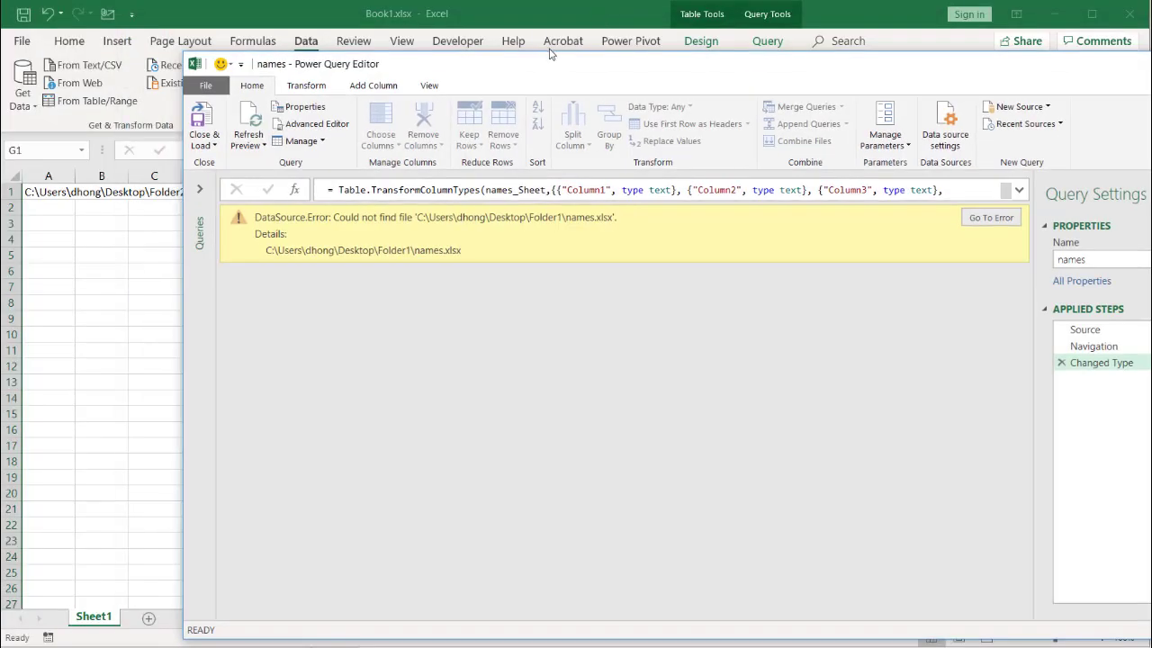
left_click_drag(478, 61, 378, 34)
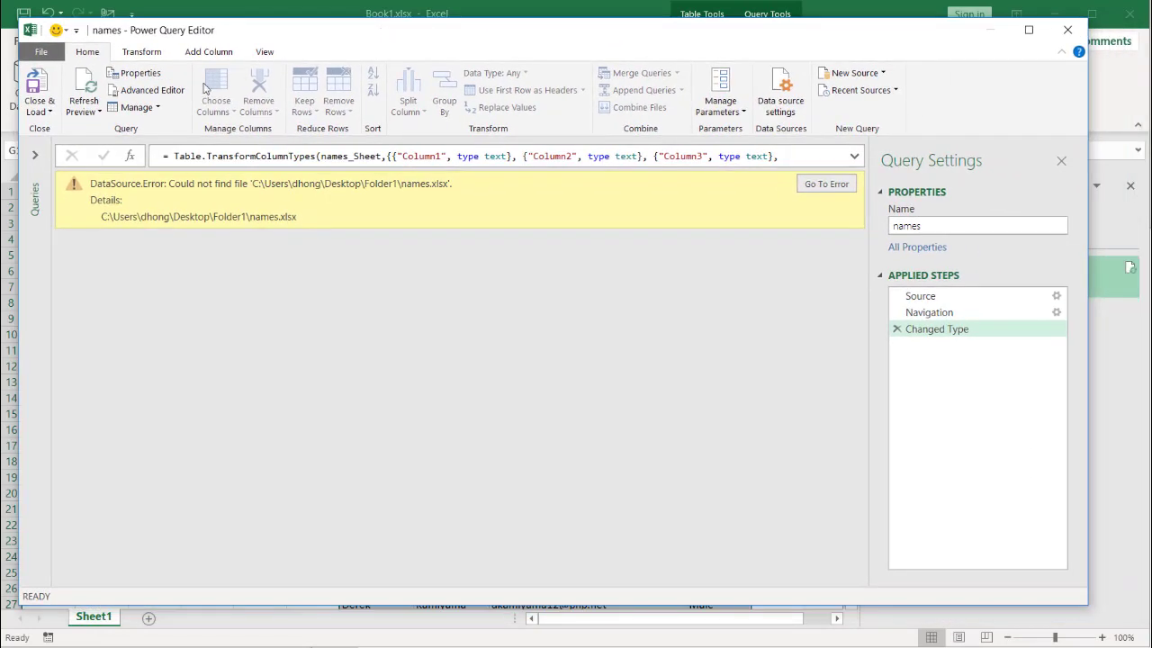
left_click(144, 91)
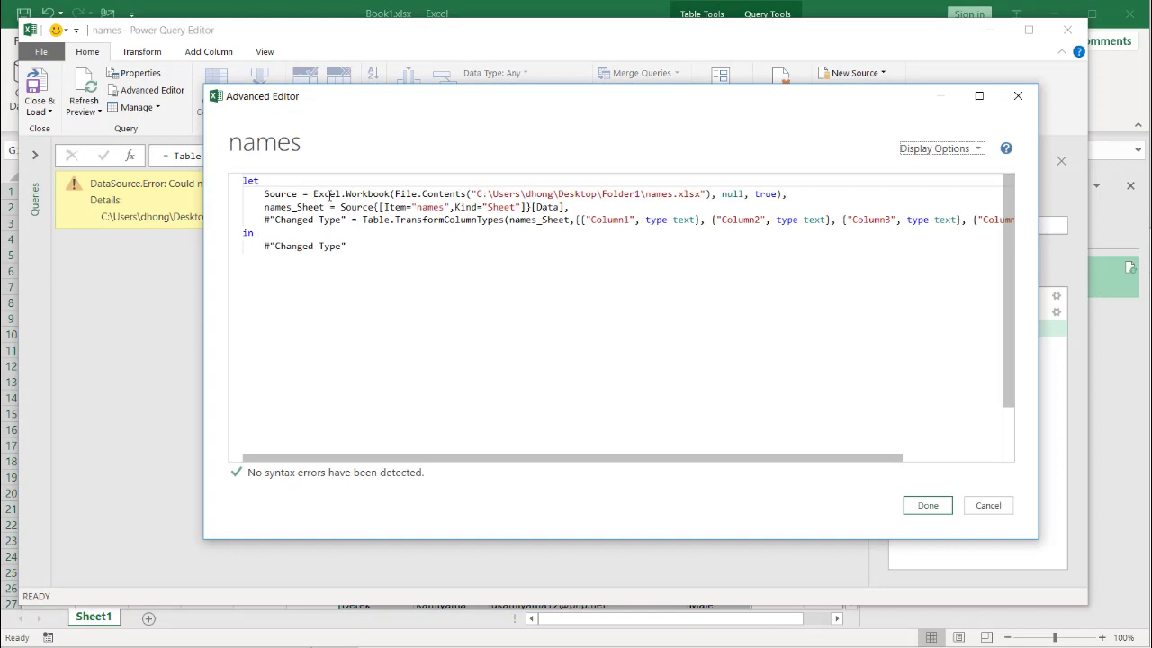
Step: Above the Source step, start a line: folderpath = Excel.CurrentWorkbook(){[Name="folderpath"]}
left_click(265, 194)
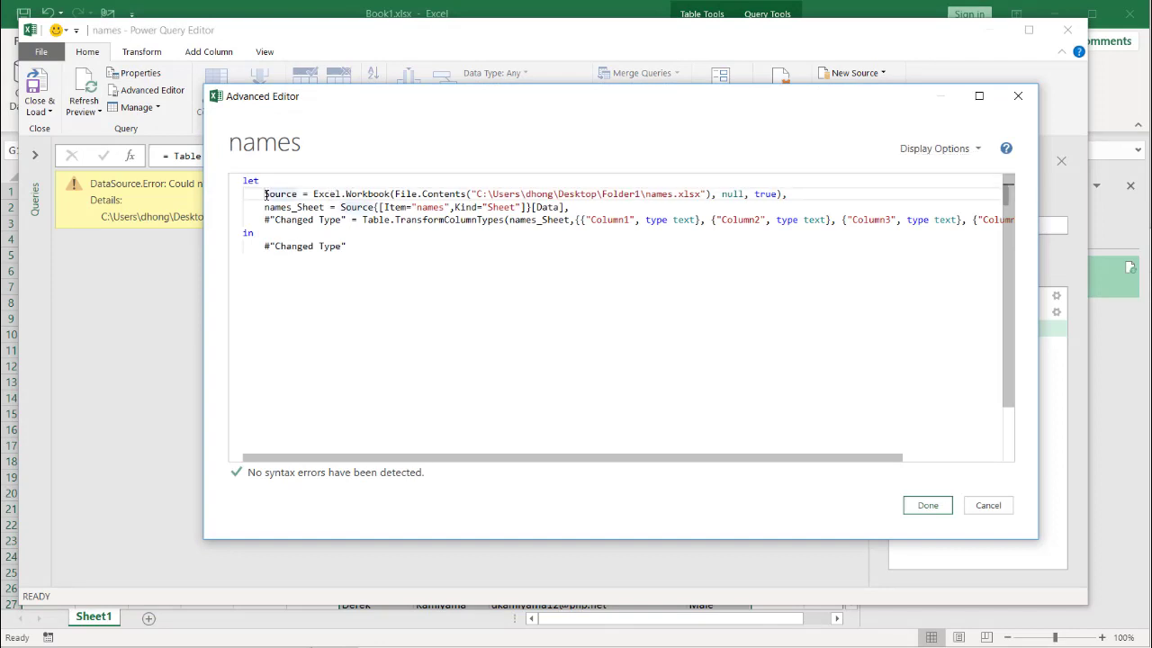
key("Return")
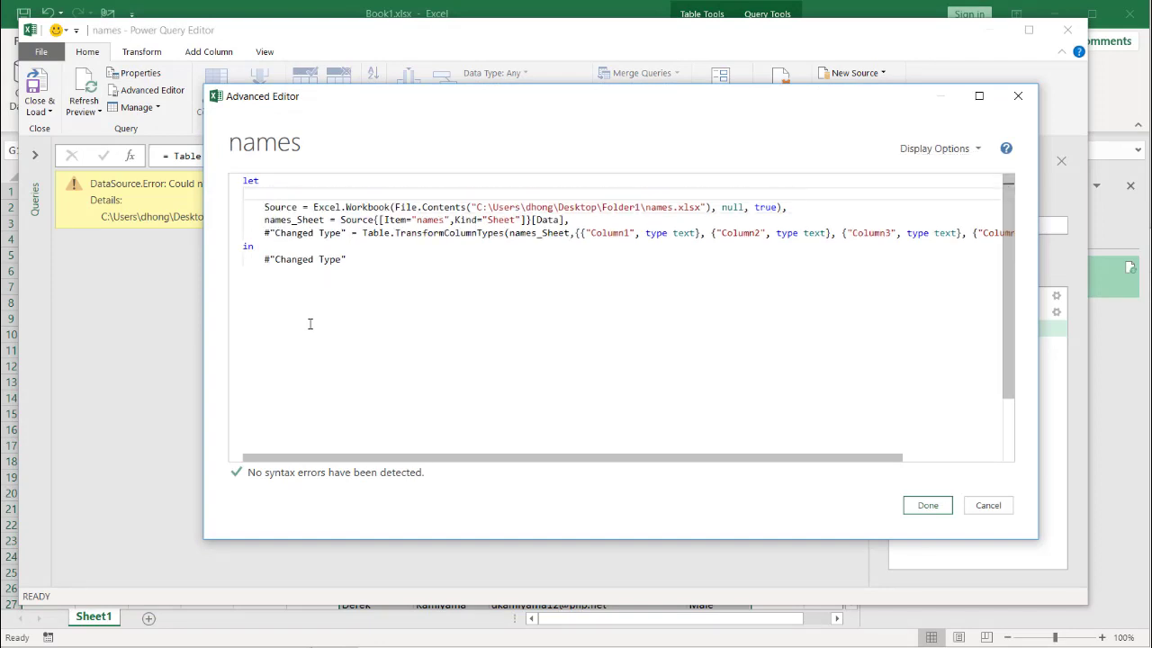
type("fold")
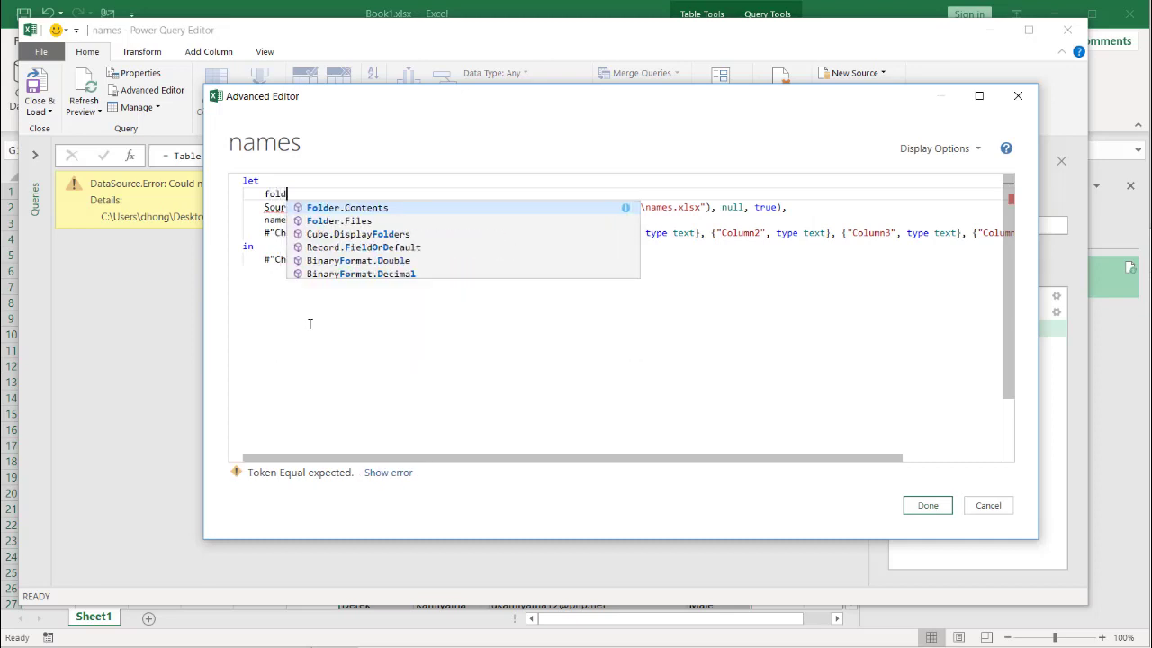
type("erpath")
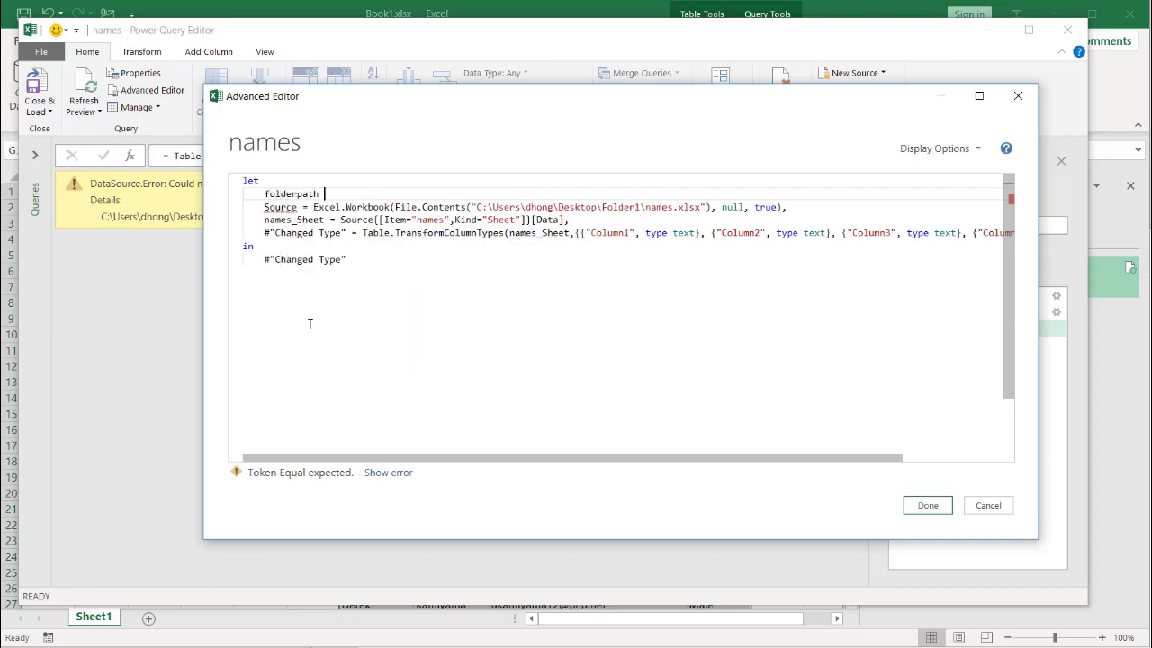
type(" = ")
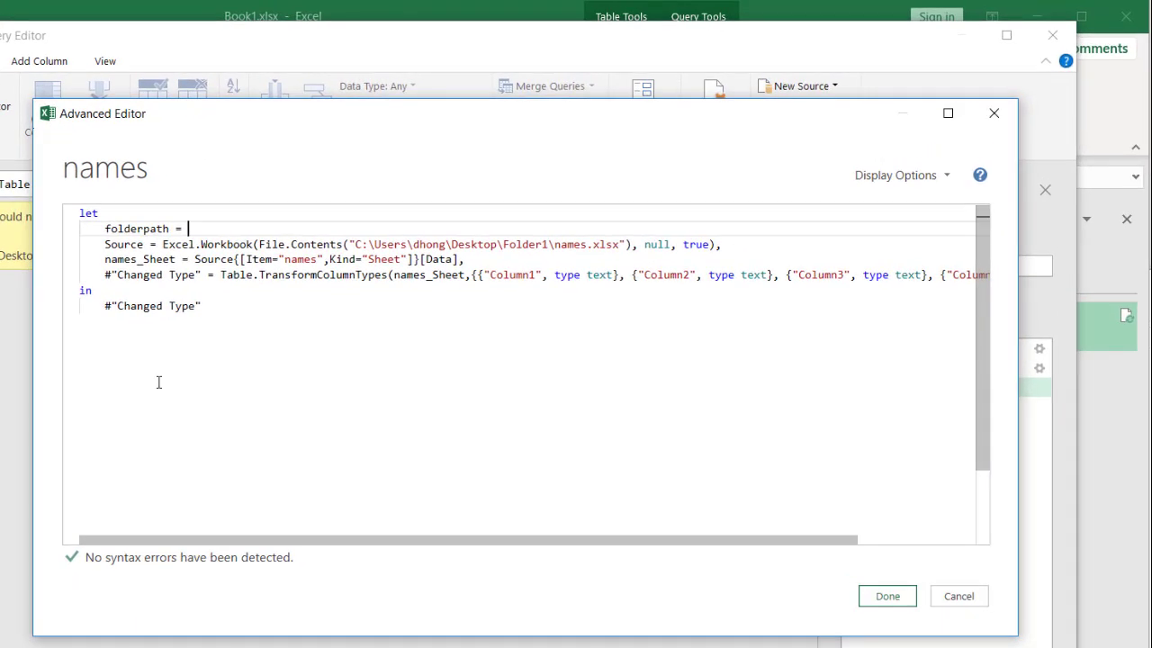
type("E")
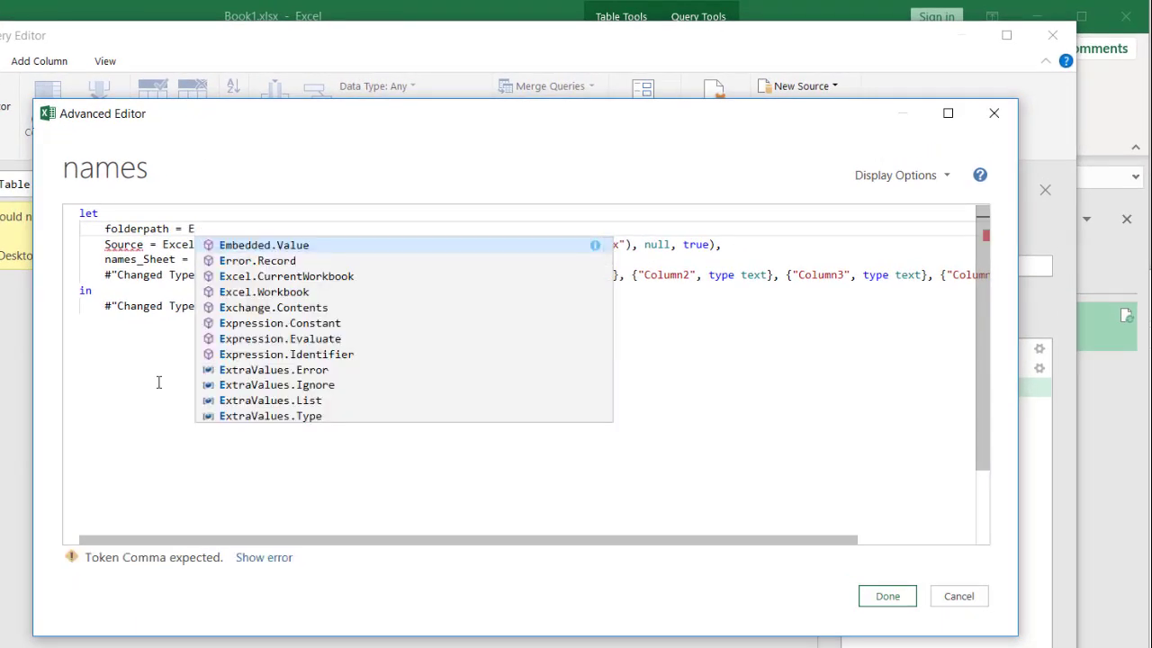
type("xcel")
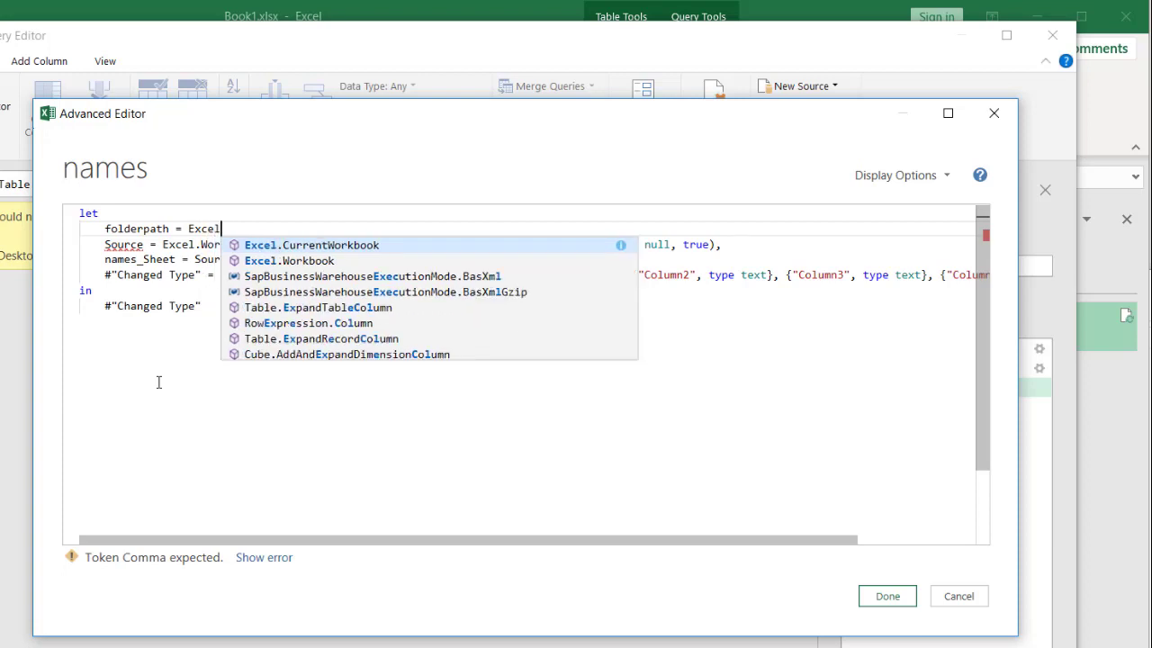
type(".")
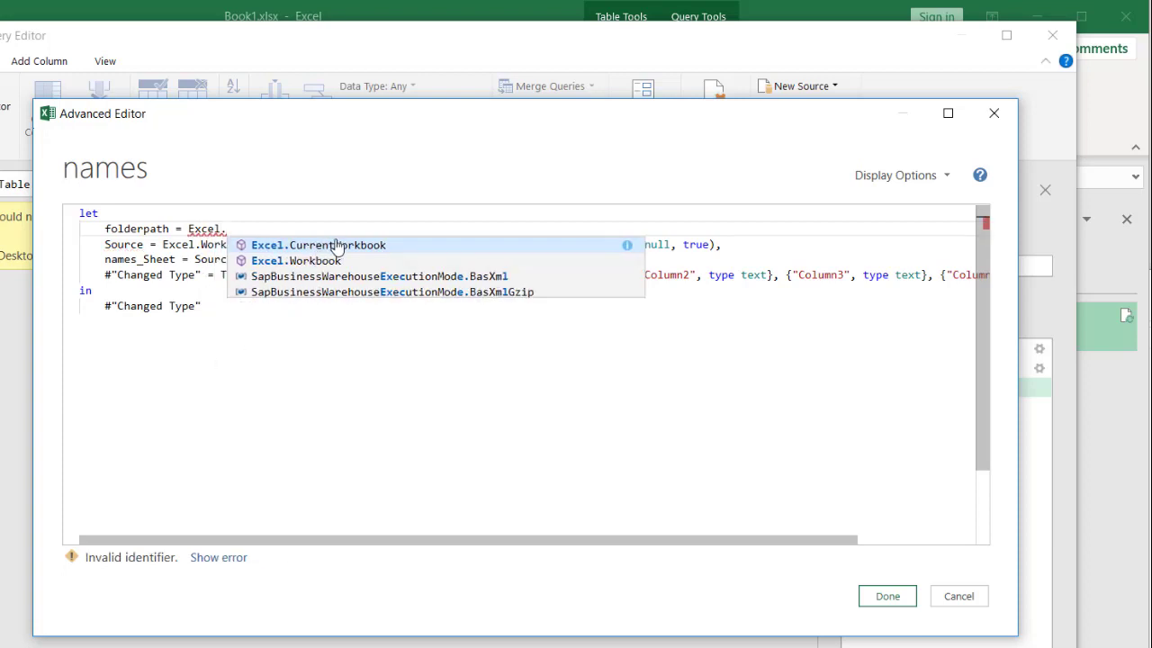
left_click(338, 245)
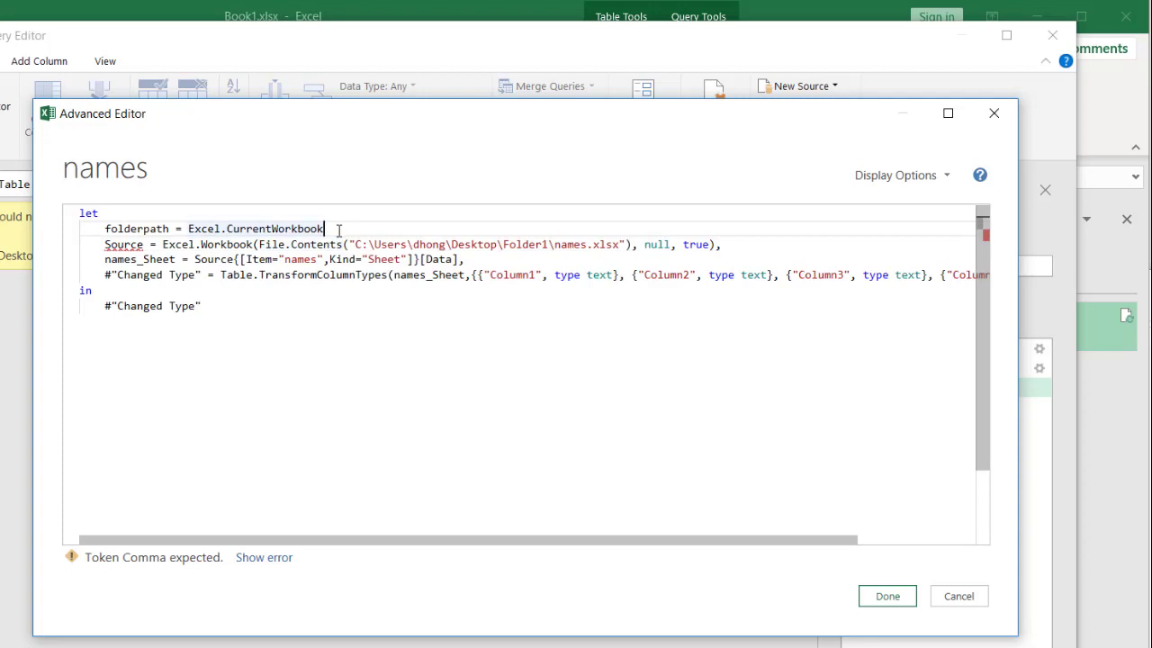
type("(")
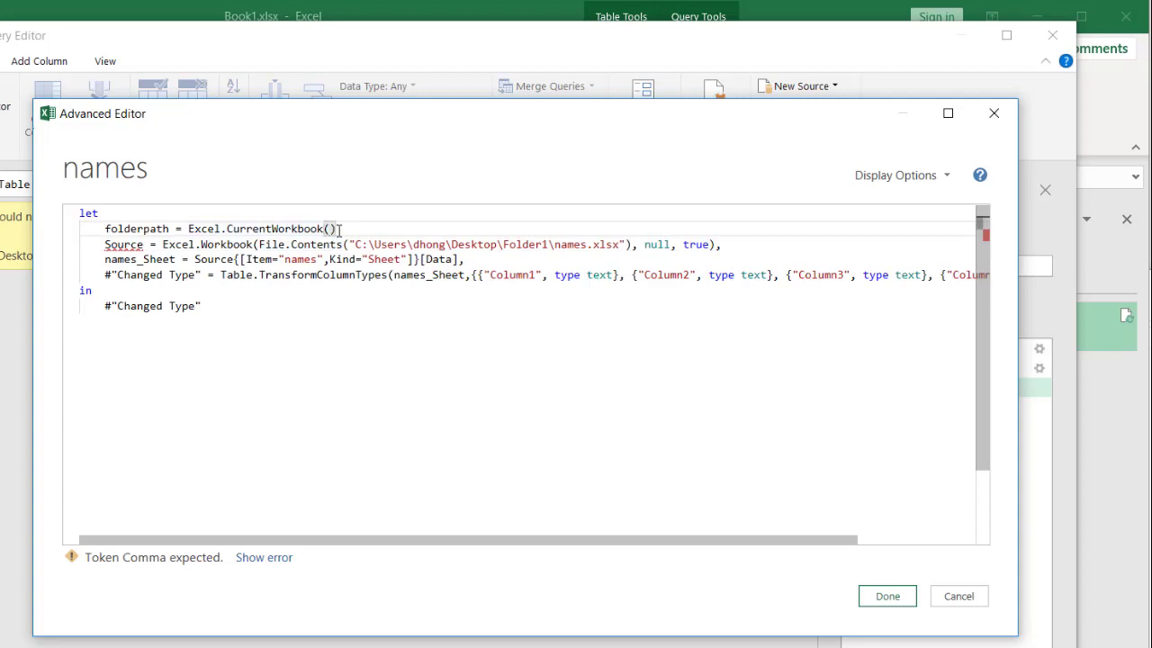
type(") {")
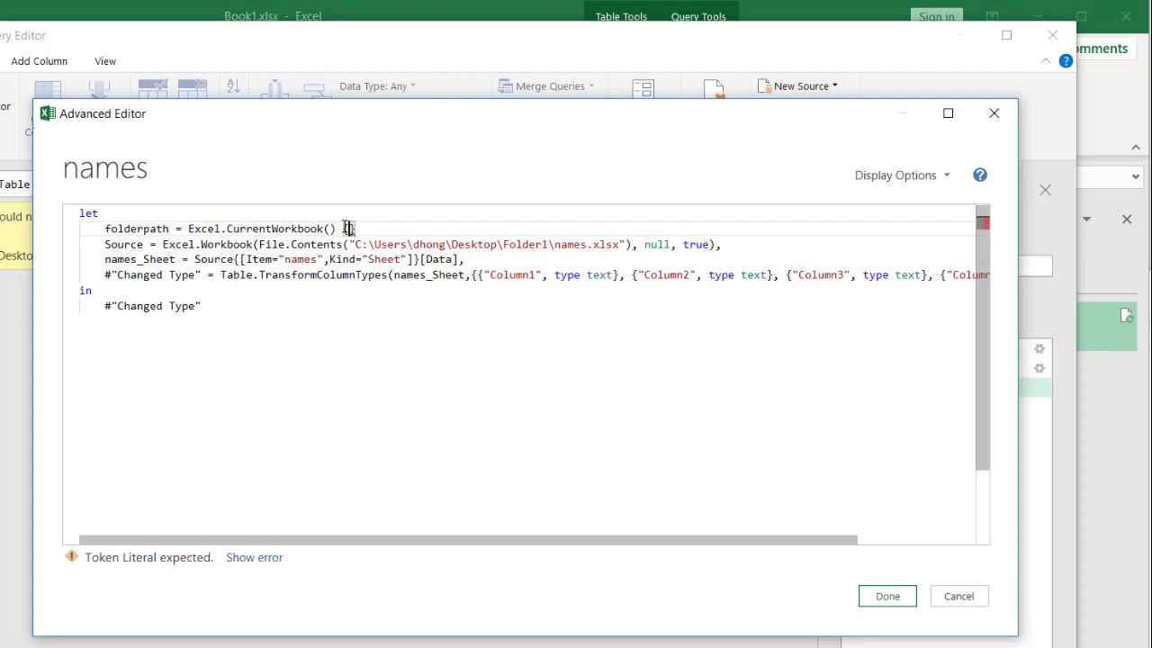
type("[")
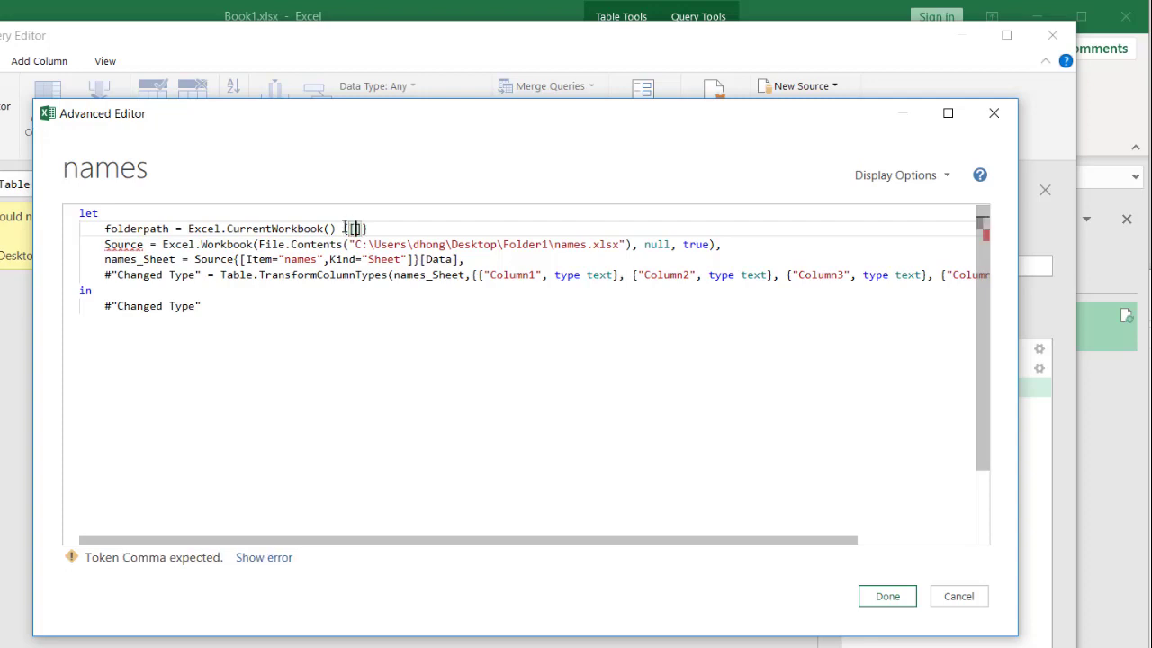
type("Name=")
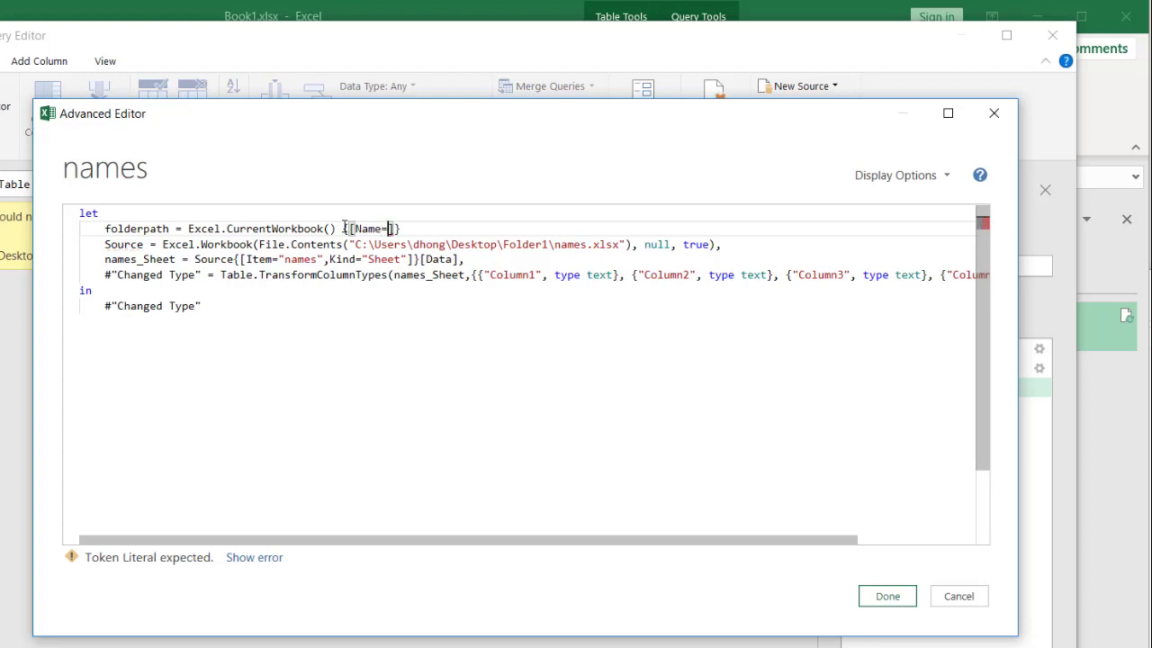
type("\"")
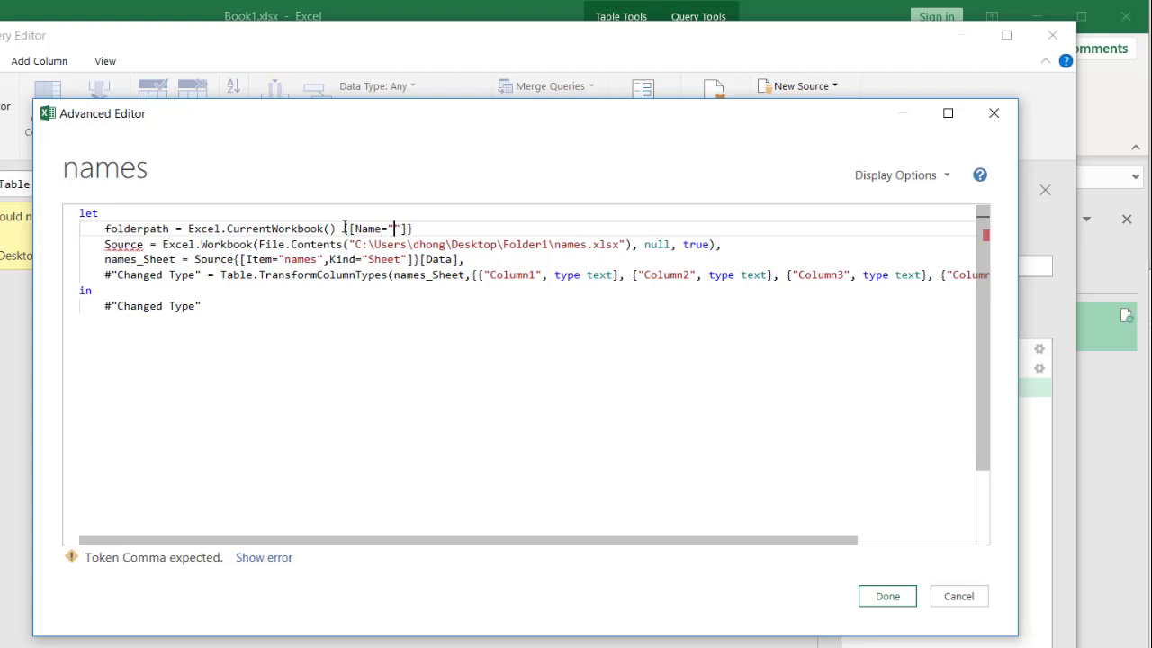
type("folderpath")
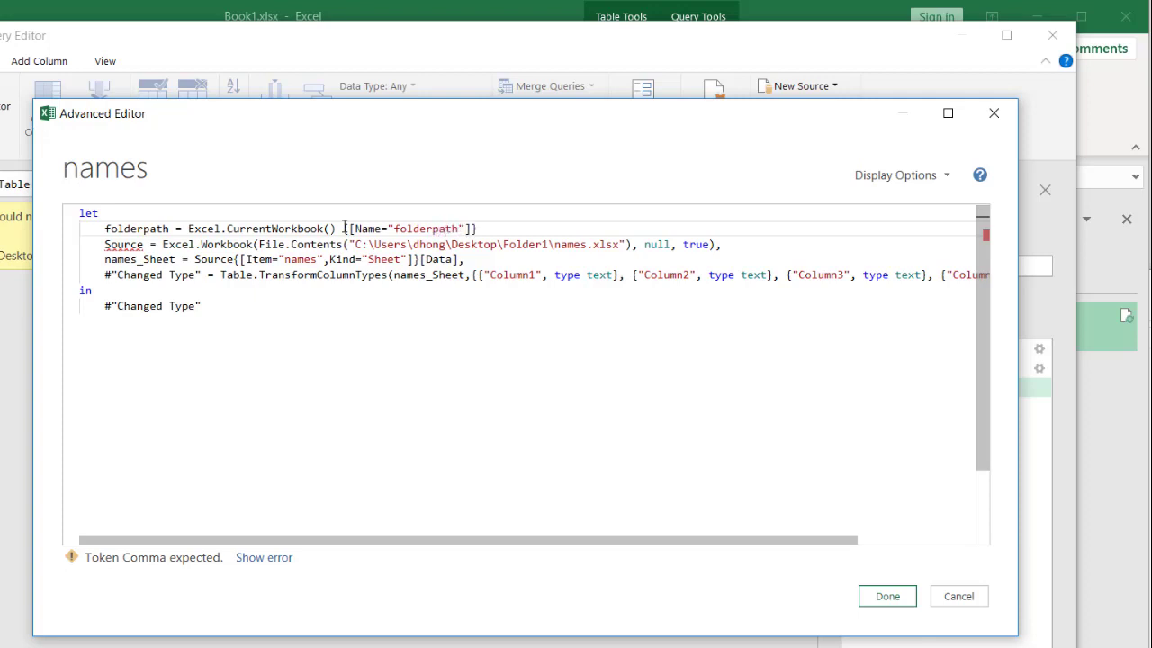
Step: Complete the folderpath line with [Content]{0}[Column1] and a trailing comma
left_click(498, 229)
type("[]")
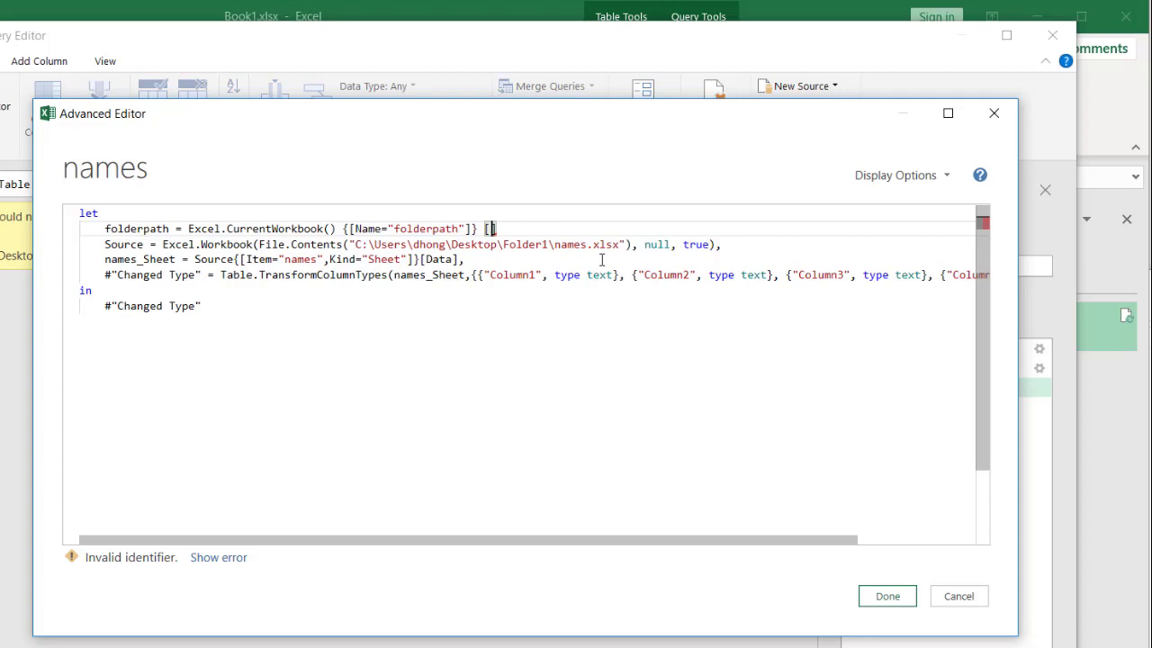
type("Content")
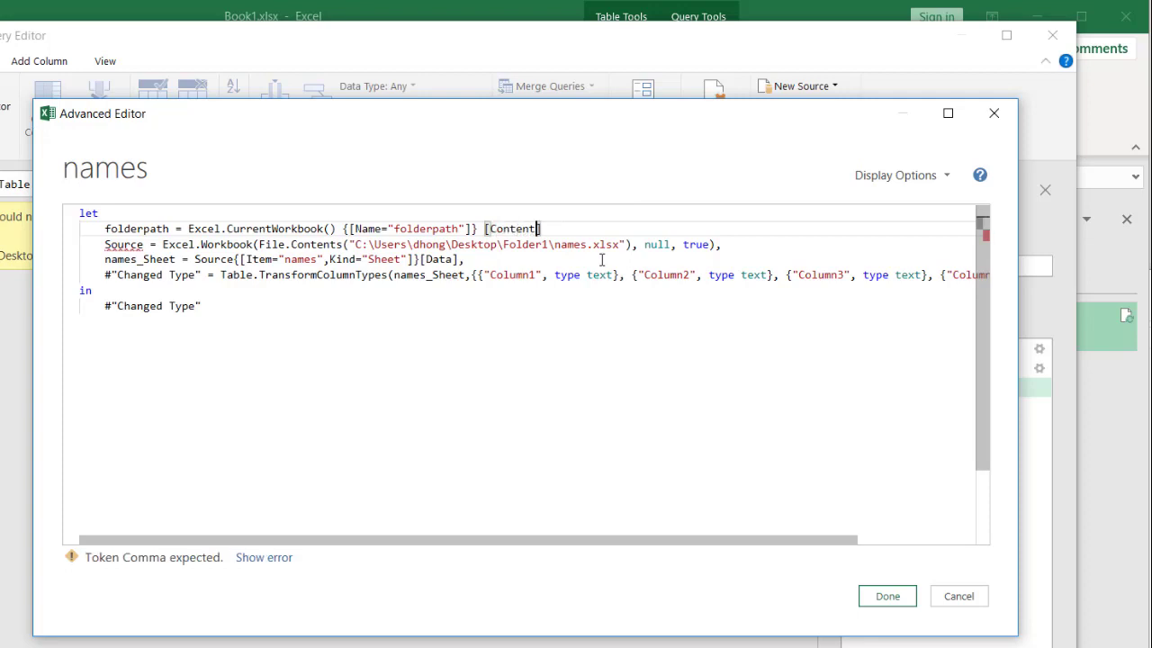
left_click(560, 229)
type("{0")
left_click(583, 228)
type("[Co")
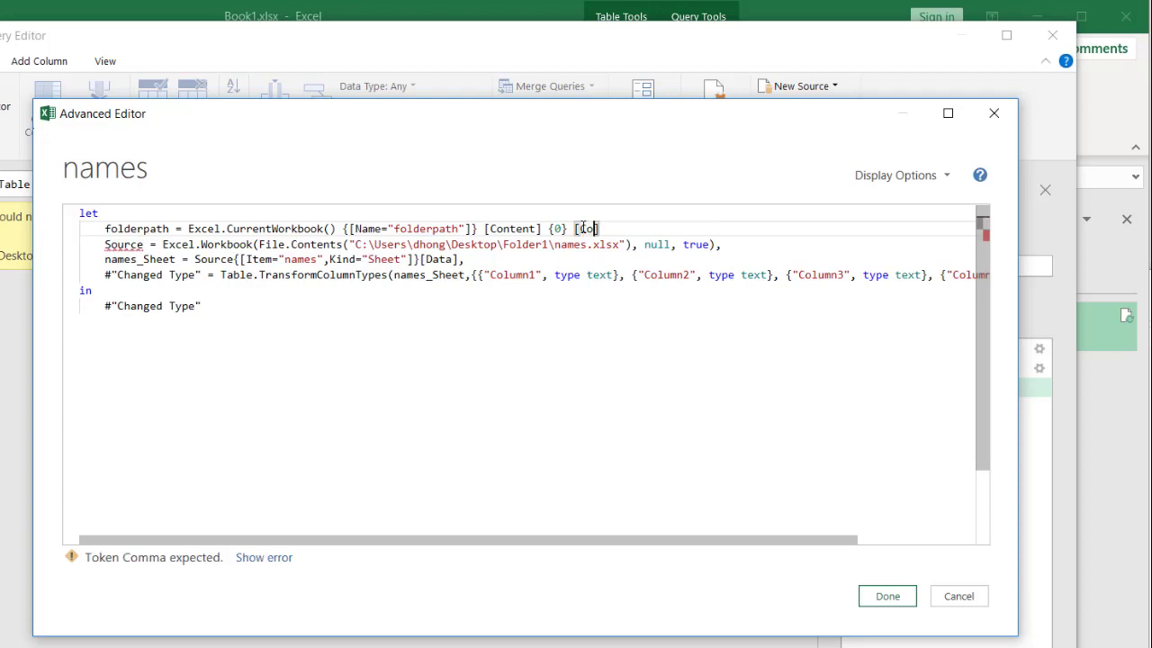
type("lumn1")
left_click(656, 226)
type(",")
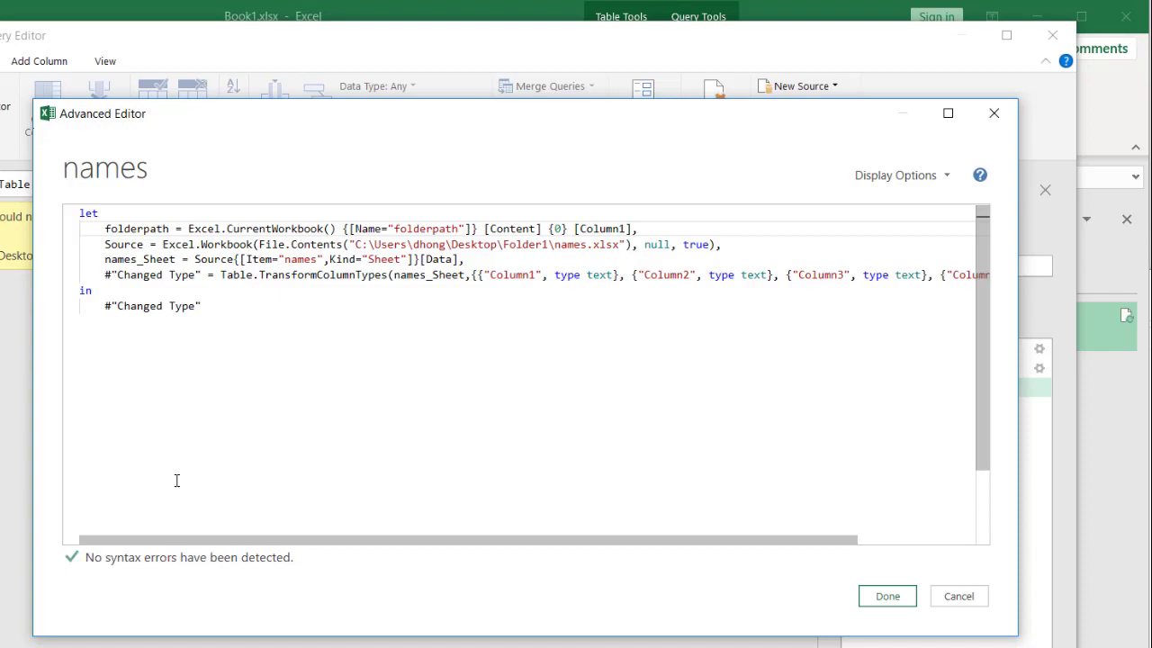
Step: Change the names query's Source to File.Contents(folderpath&"names.xlsx") so it previews 477 rows
left_click(885, 579)
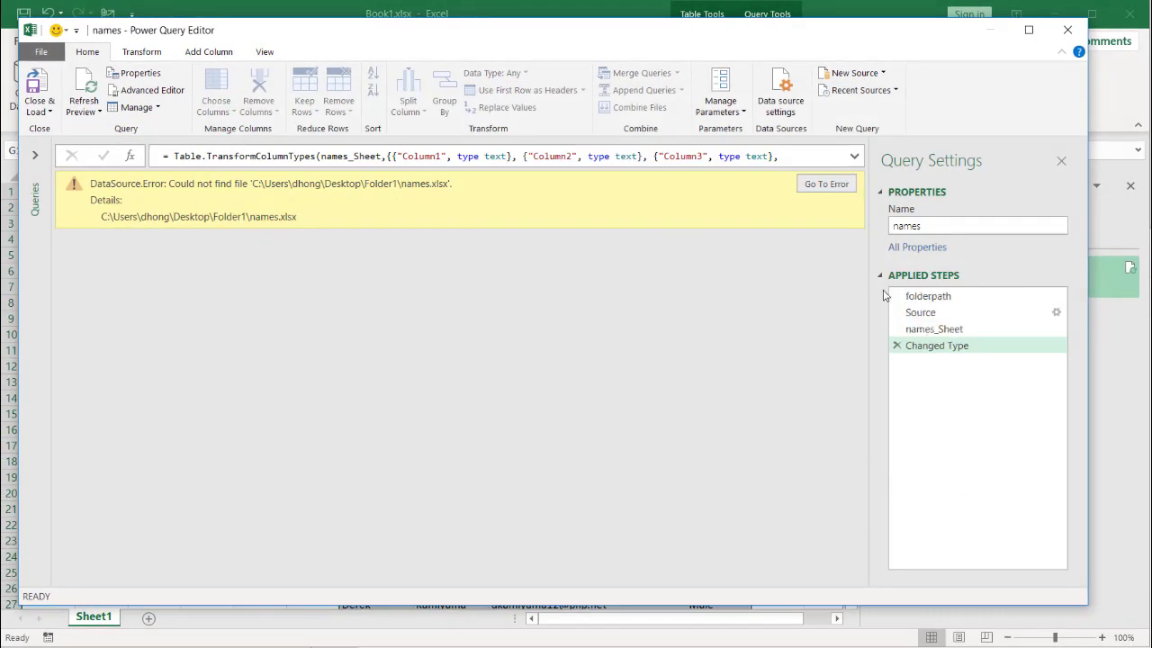
left_click(917, 298)
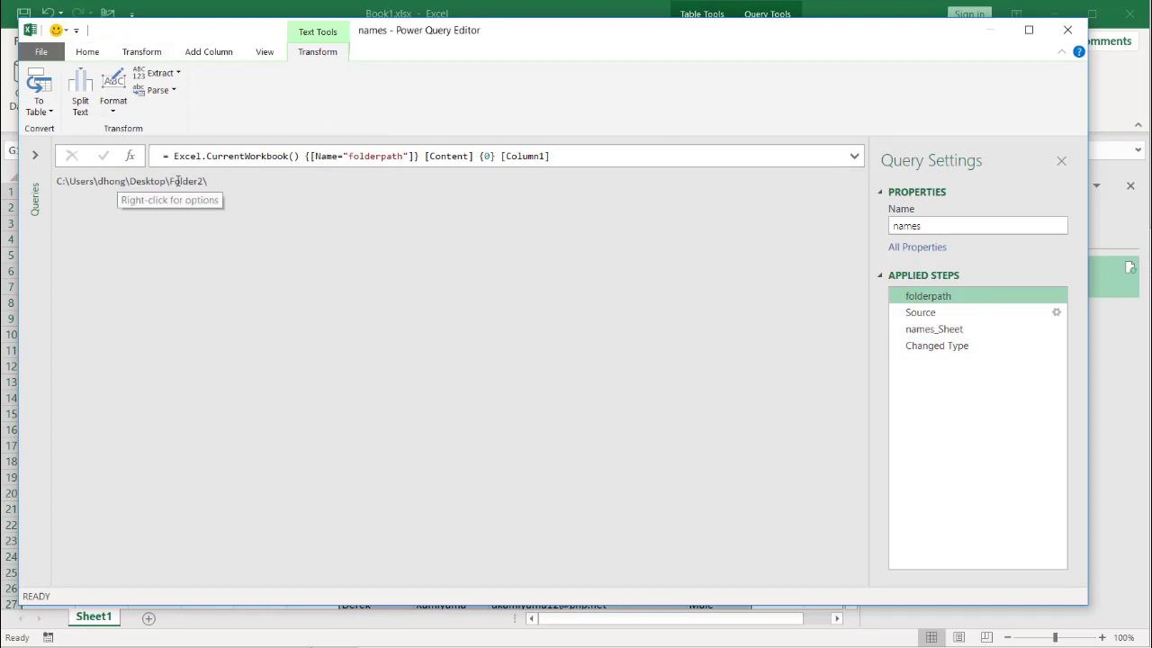
left_click(920, 314)
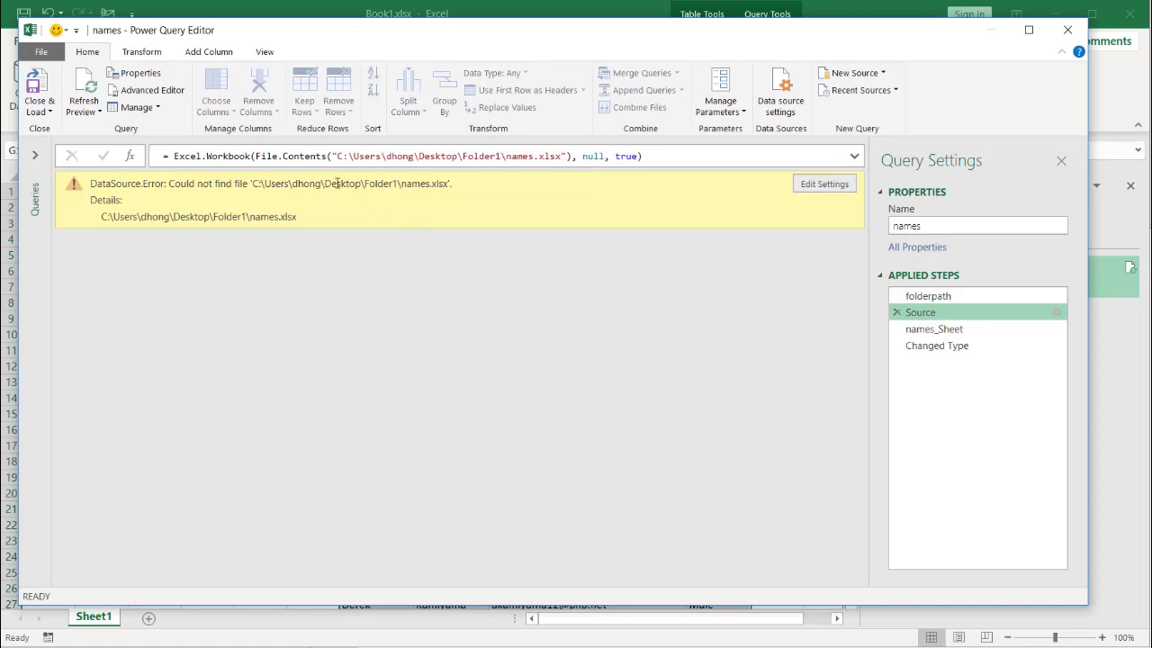
left_click(170, 96)
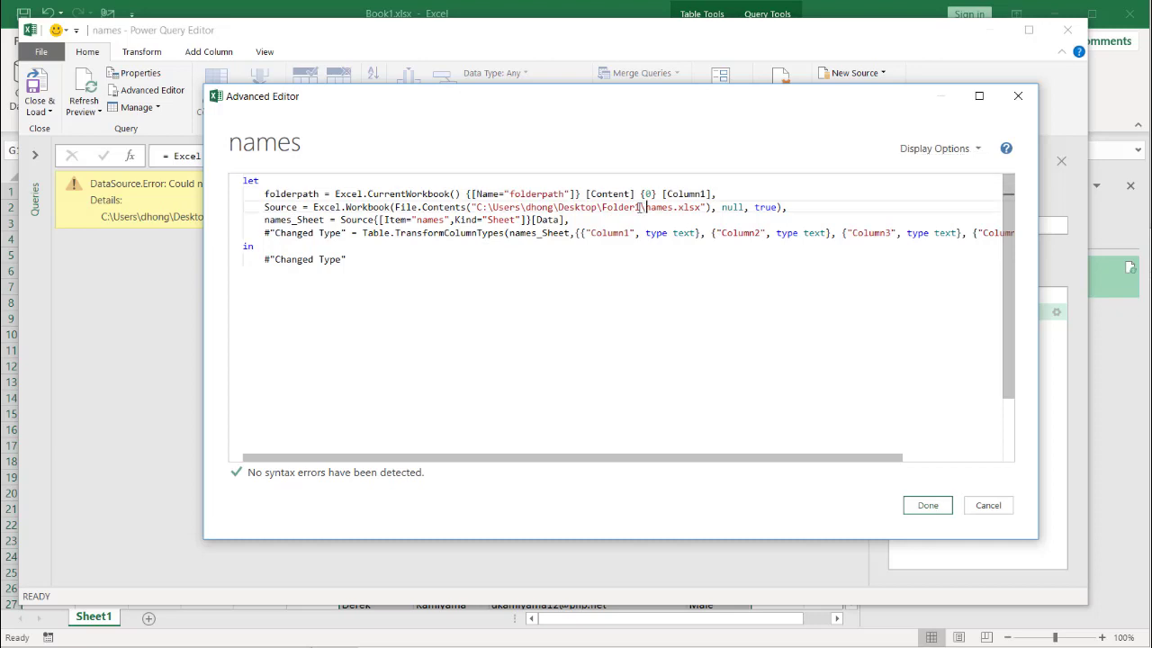
left_click_drag(646, 207, 472, 208)
type("folderpath")
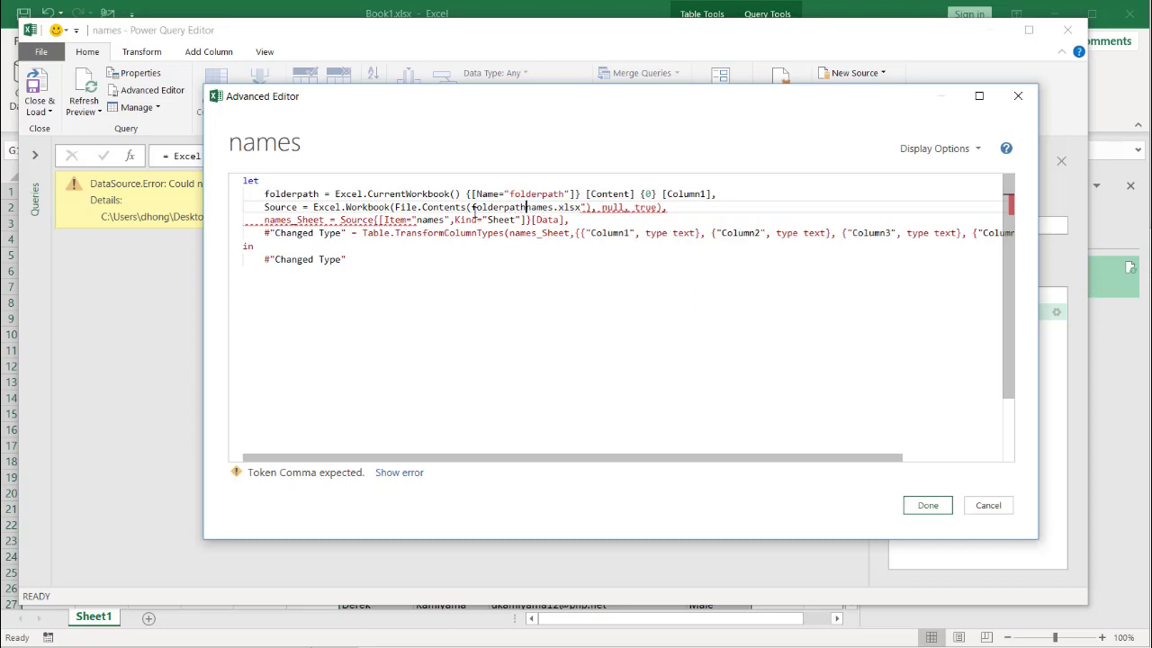
type("&\"")
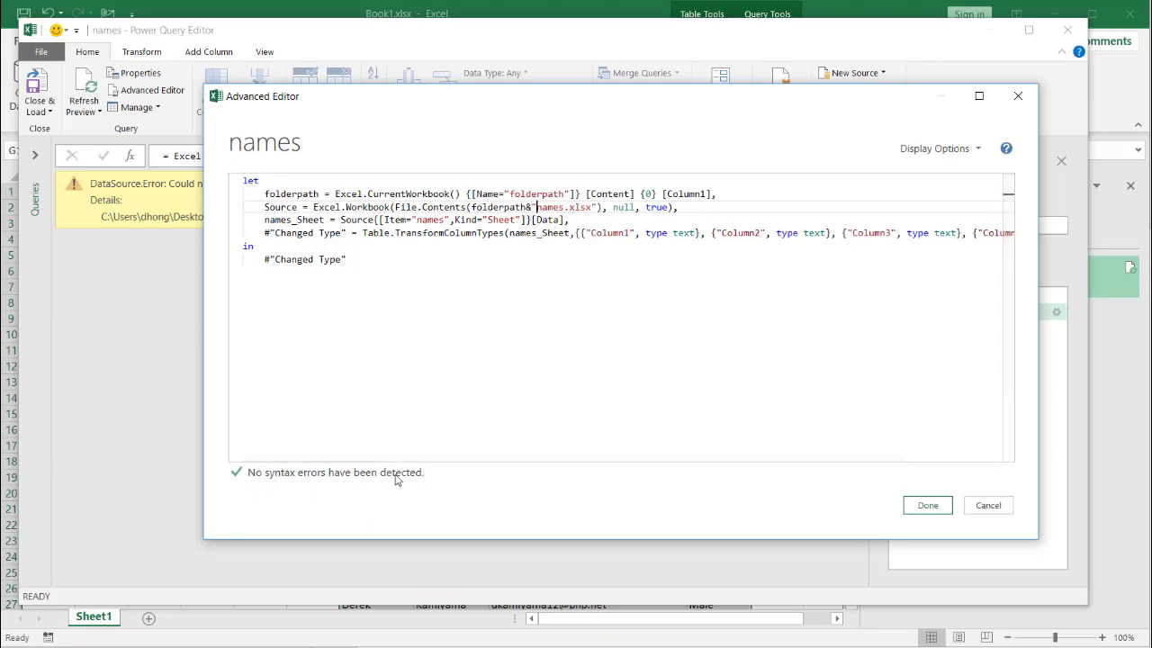
left_click(928, 506)
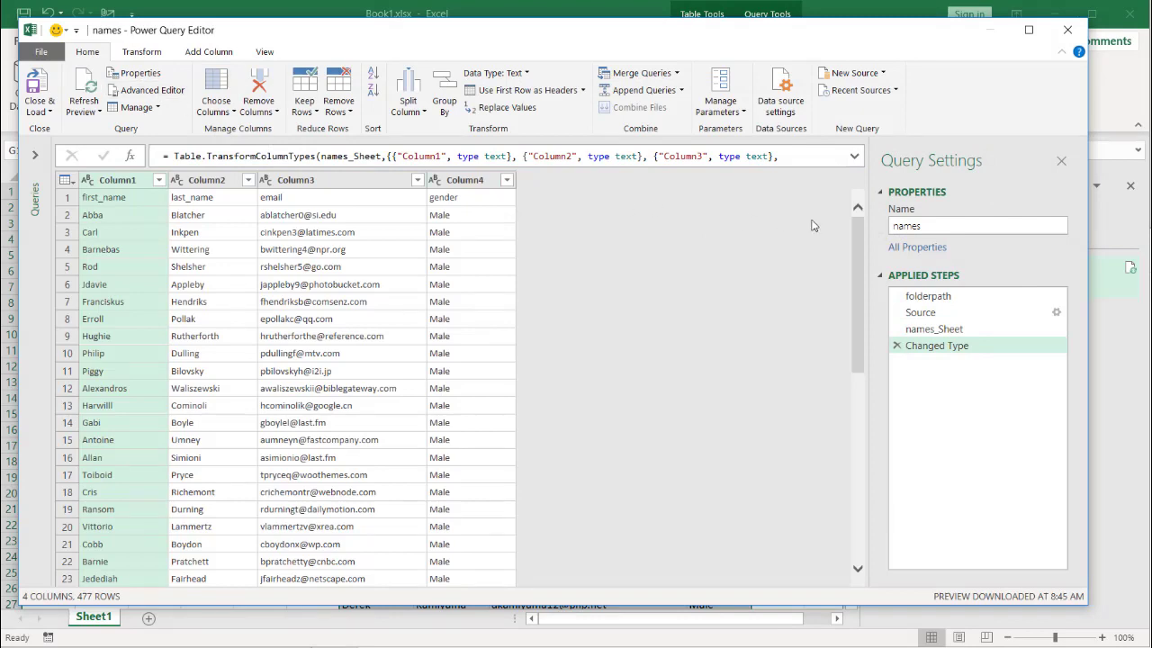
Step: Review the Applied Steps, load the names query into the sheet, and refresh it
left_click(917, 314)
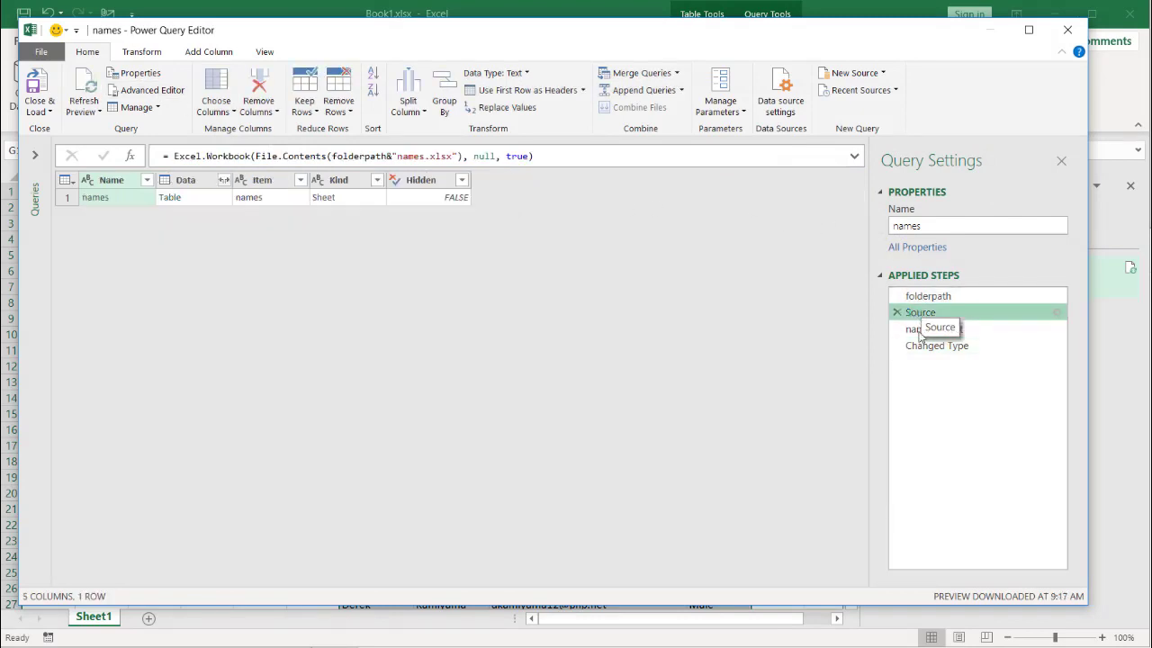
left_click(924, 332)
left_click(916, 346)
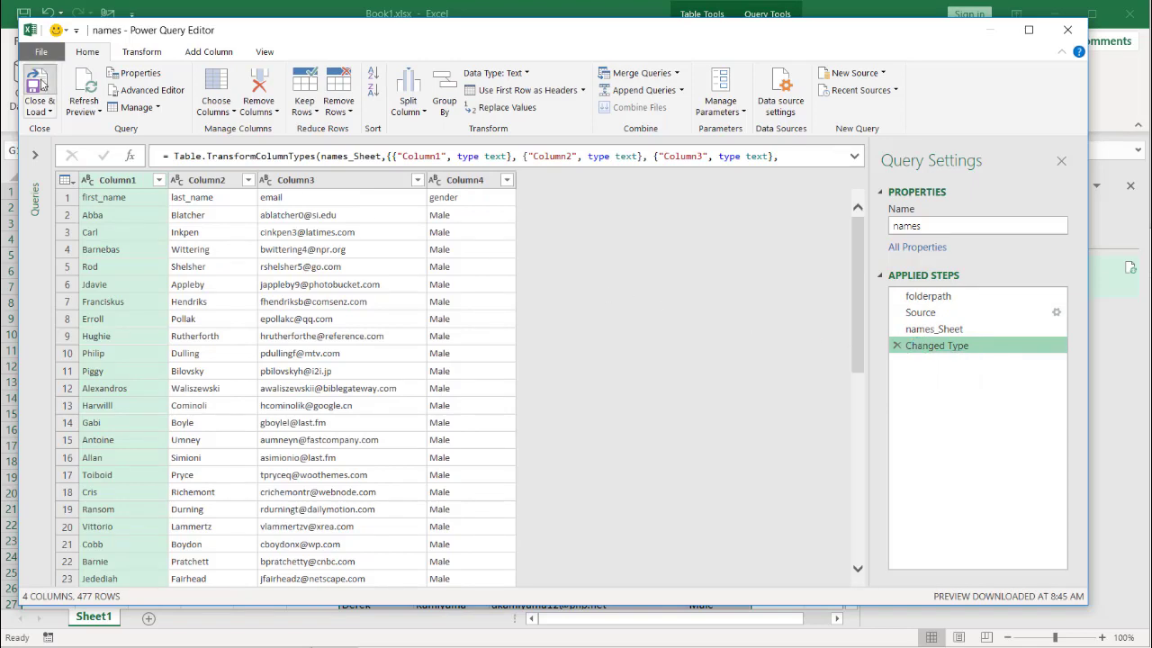
left_click(38, 90)
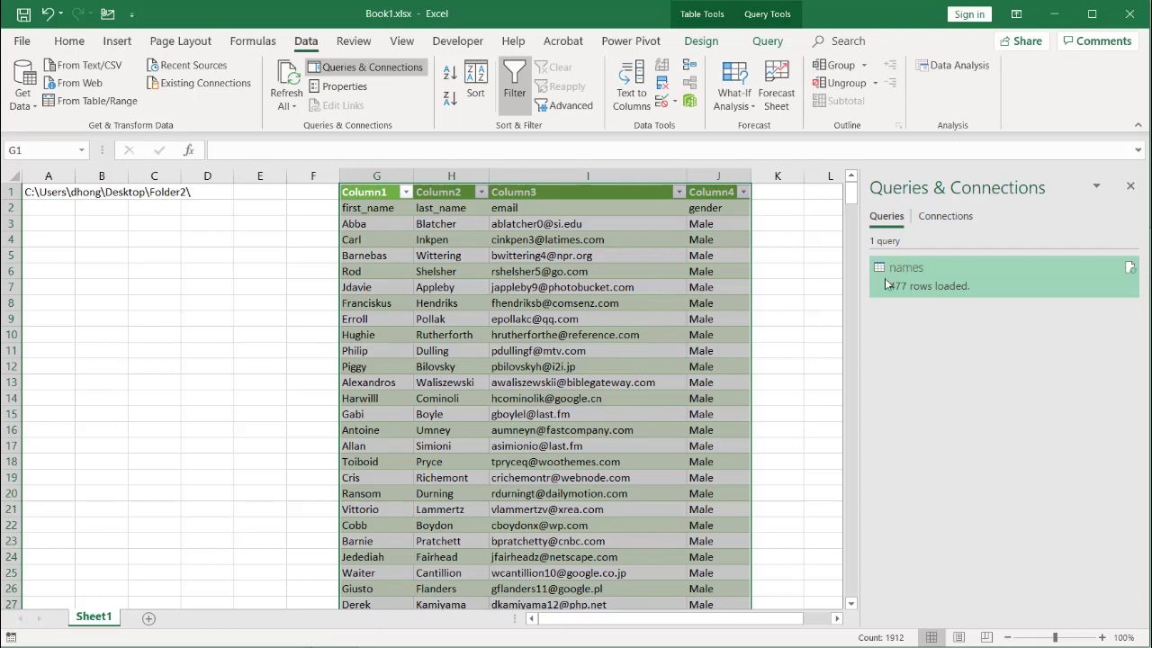
left_click(1131, 268)
Step: Check the A1 folder path formula and the names table, then bring up the names query's options
left_click(46, 175)
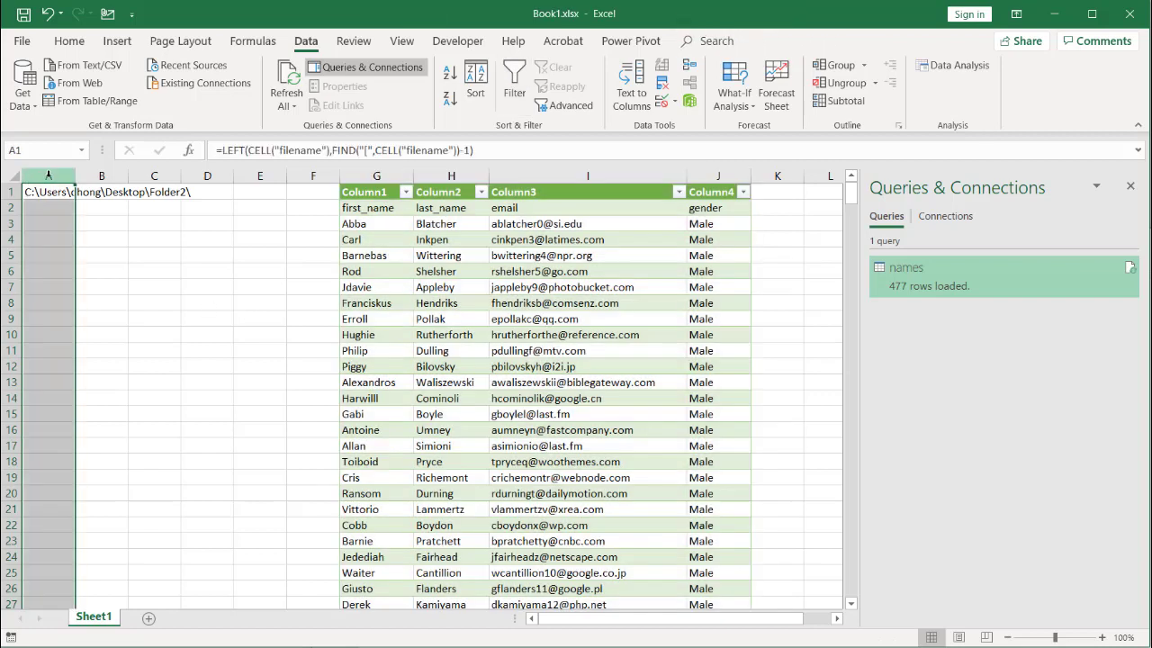
right_click(49, 176)
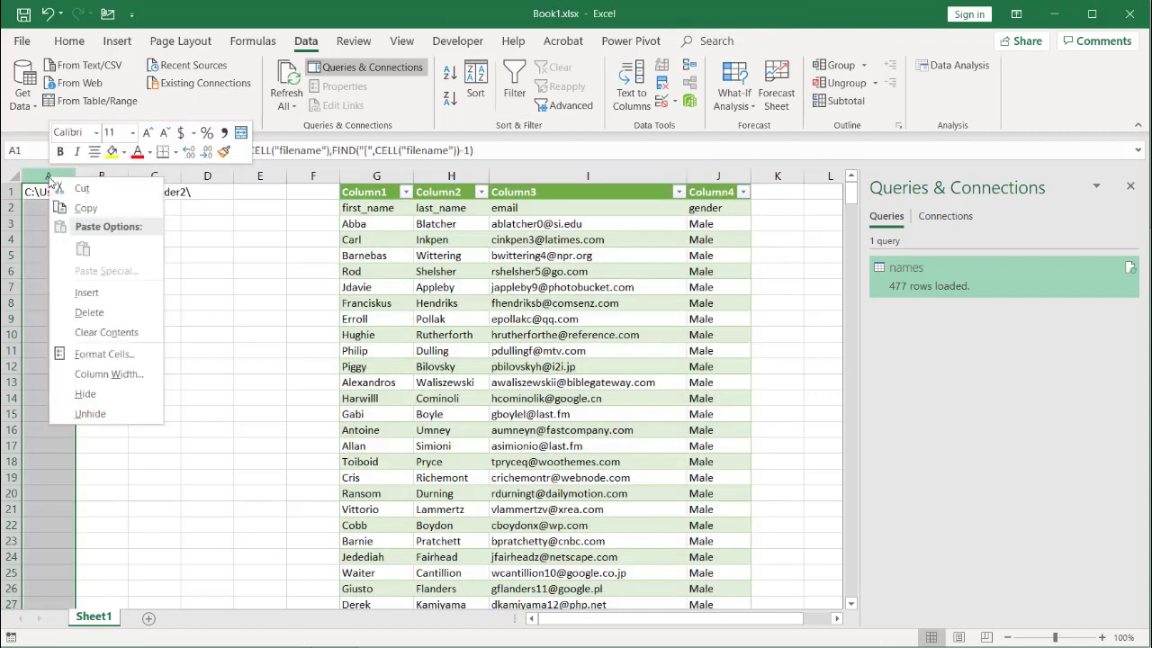
left_click(251, 288)
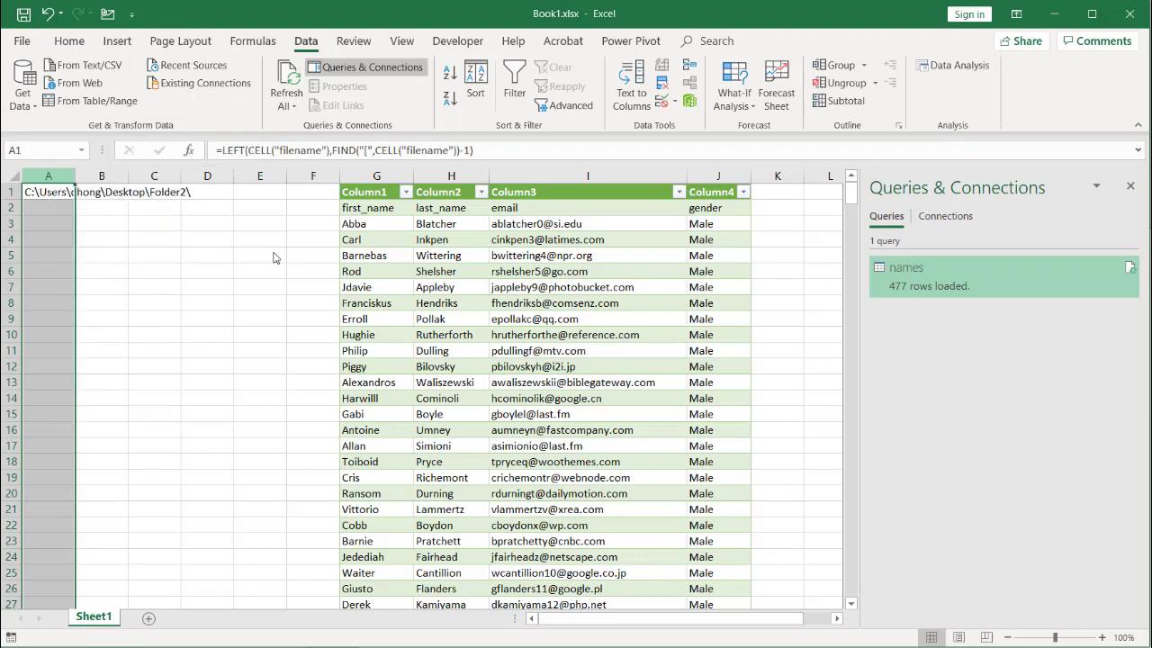
left_click(421, 266)
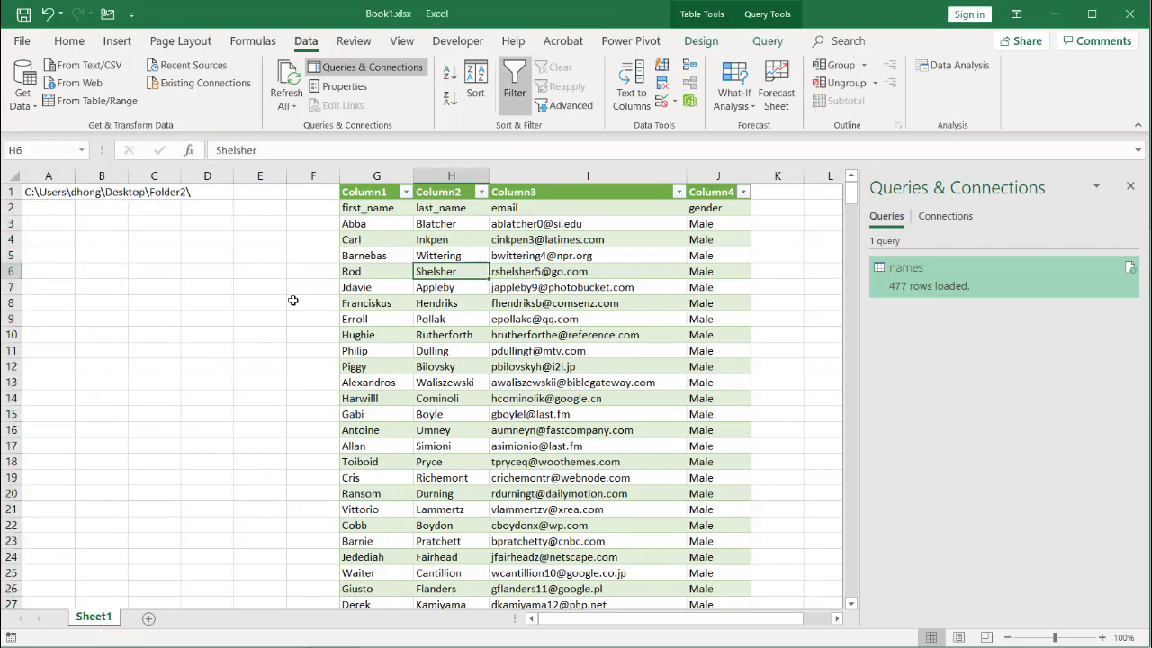
left_click(367, 284)
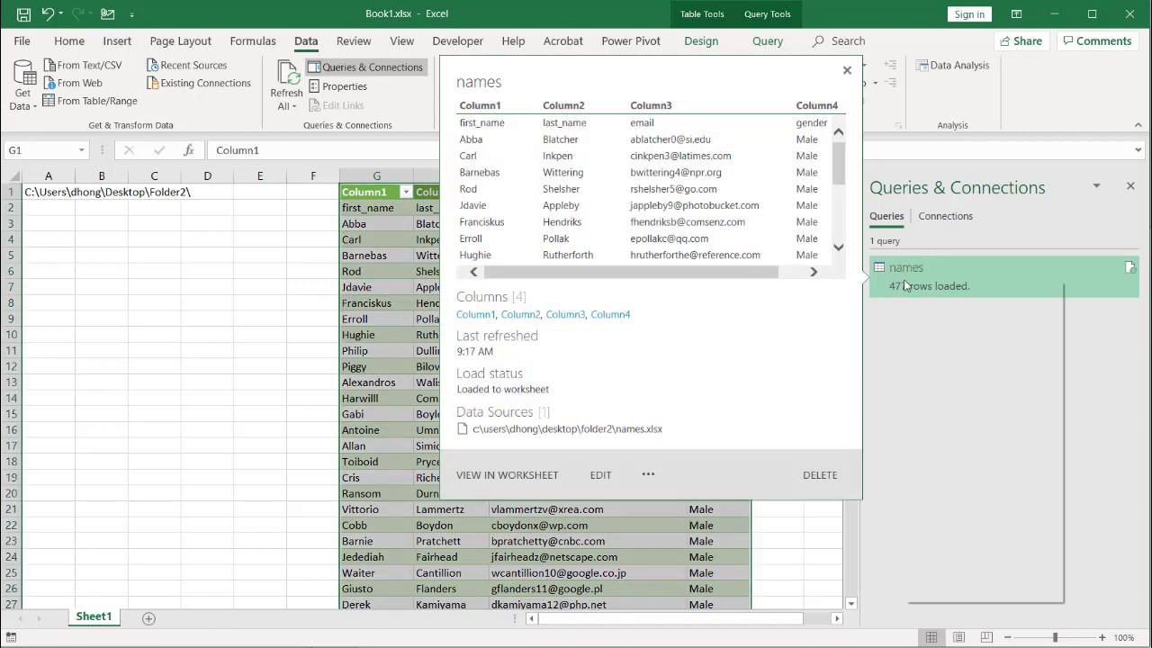
right_click(905, 280)
Step: Switch the names query to Only Create Connection, removing its table from Sheet1
left_click(960, 401)
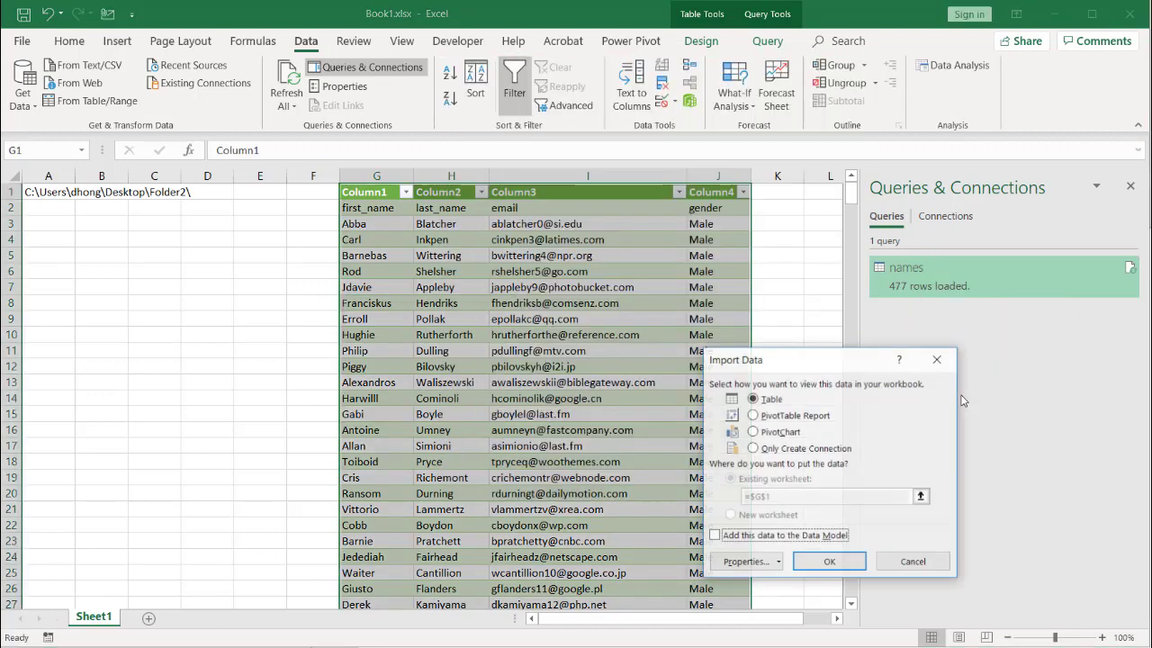
left_click(753, 399)
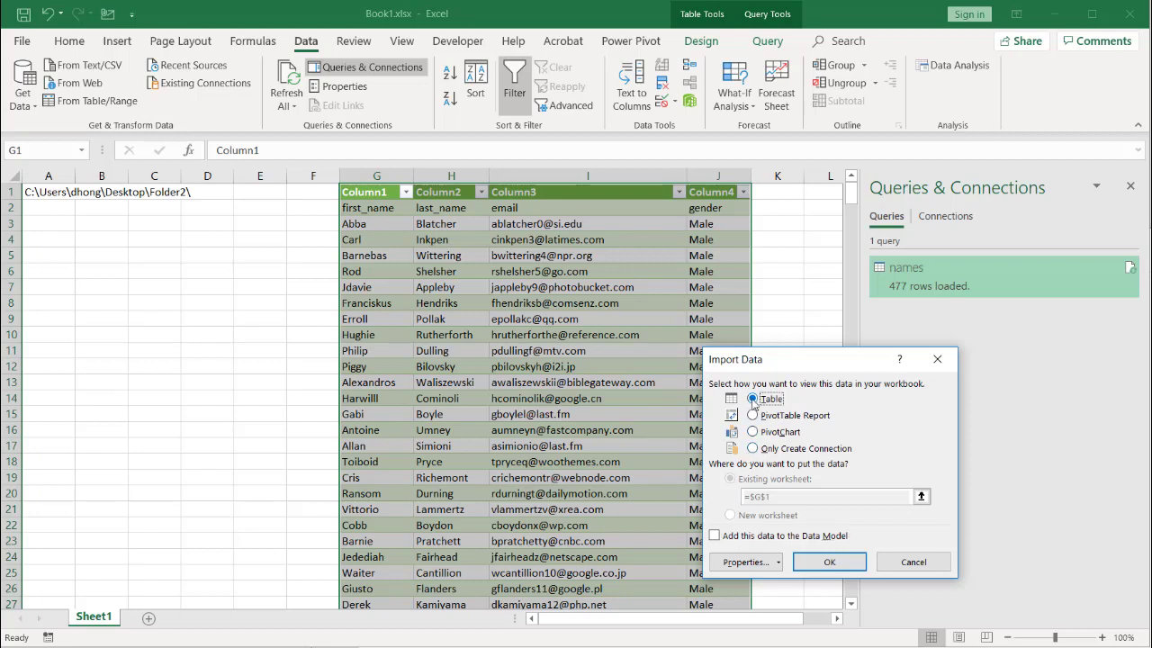
left_click(753, 449)
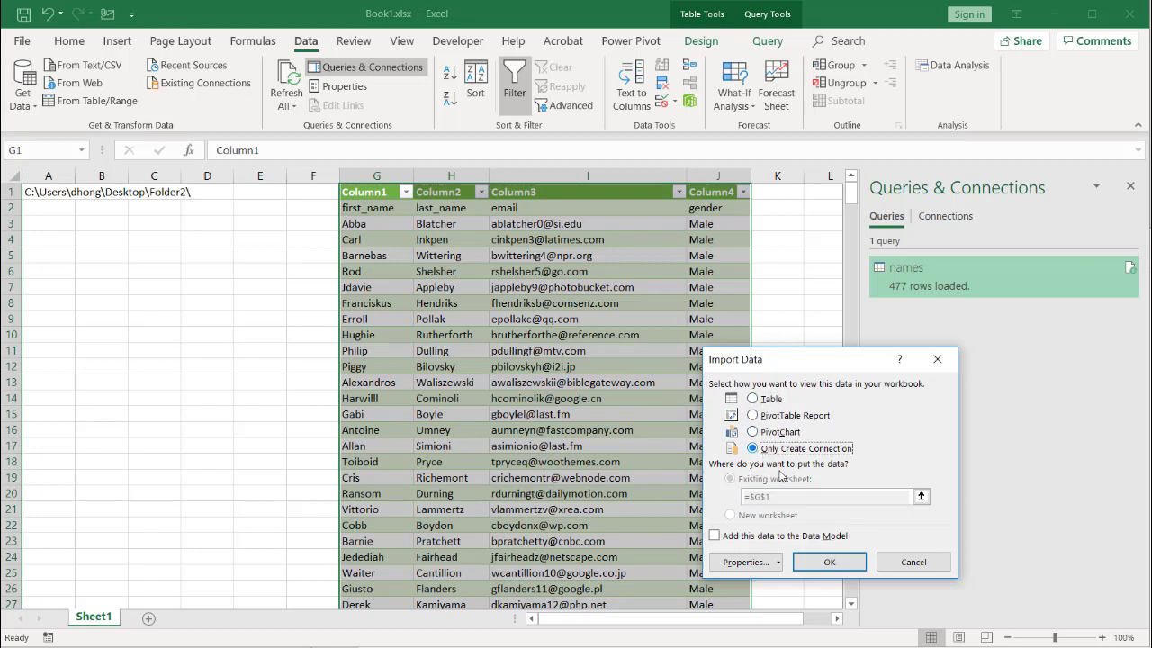
left_click(829, 562)
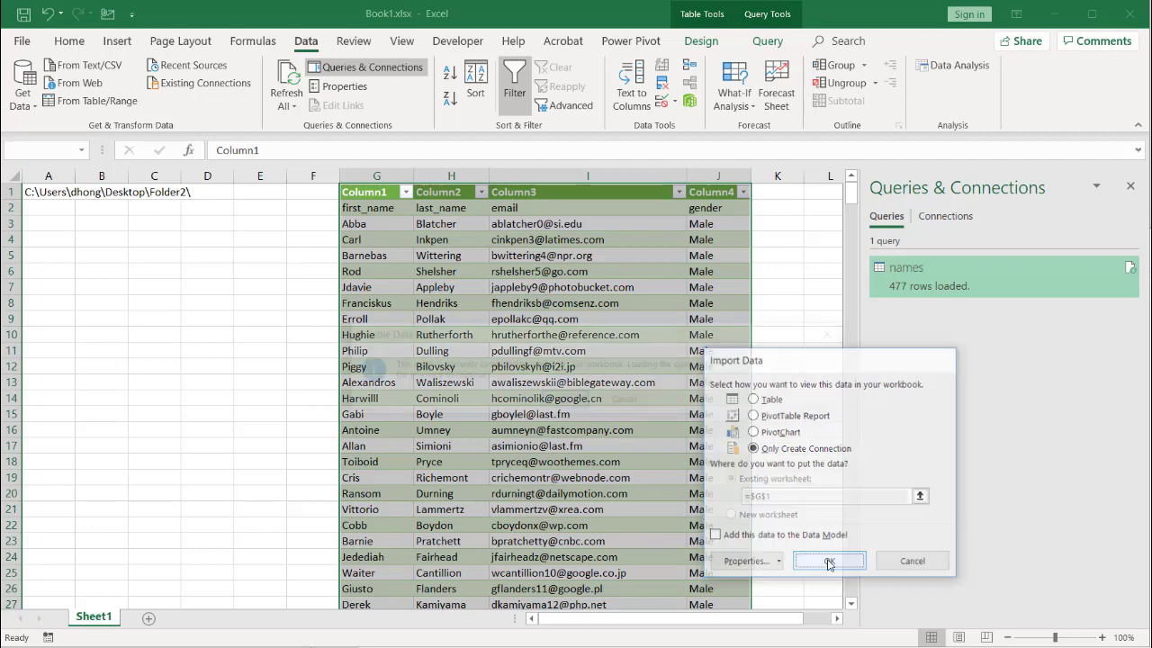
left_click(566, 401)
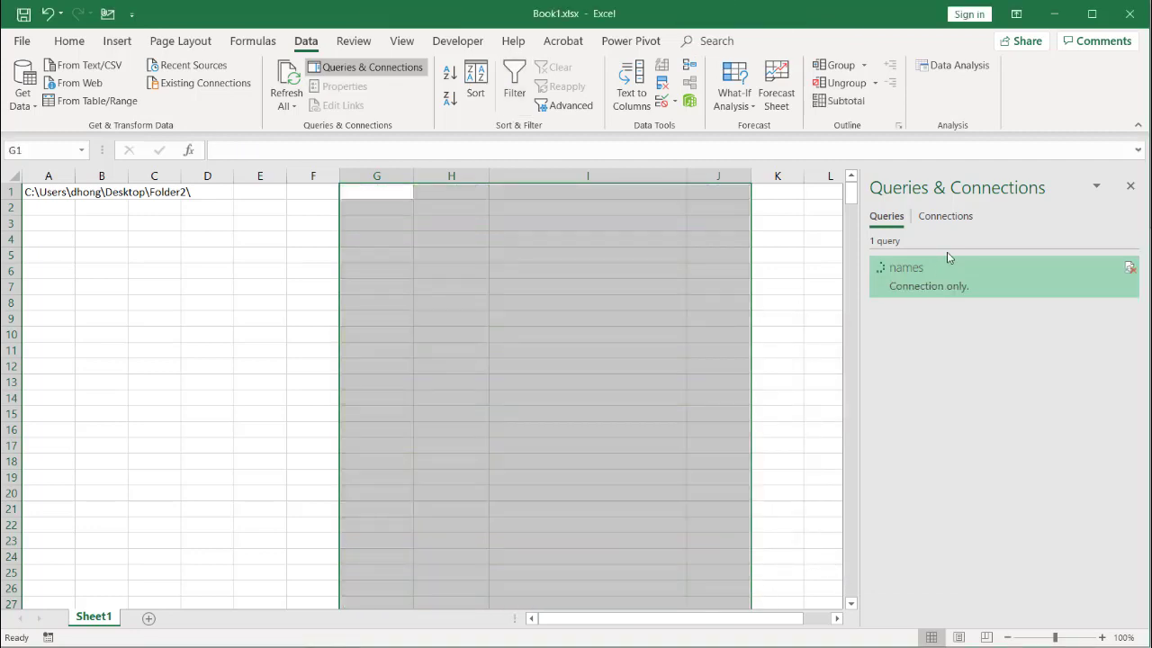
Step: Load the names query again as a Table on a new worksheet
right_click(891, 288)
left_click(981, 410)
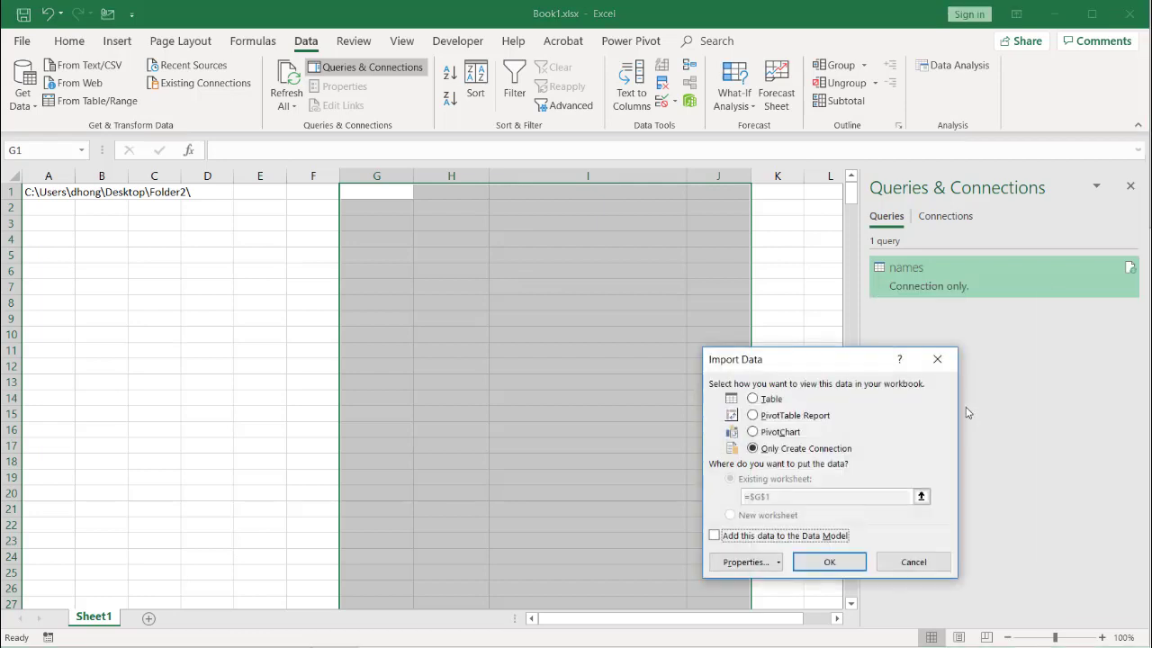
left_click(753, 400)
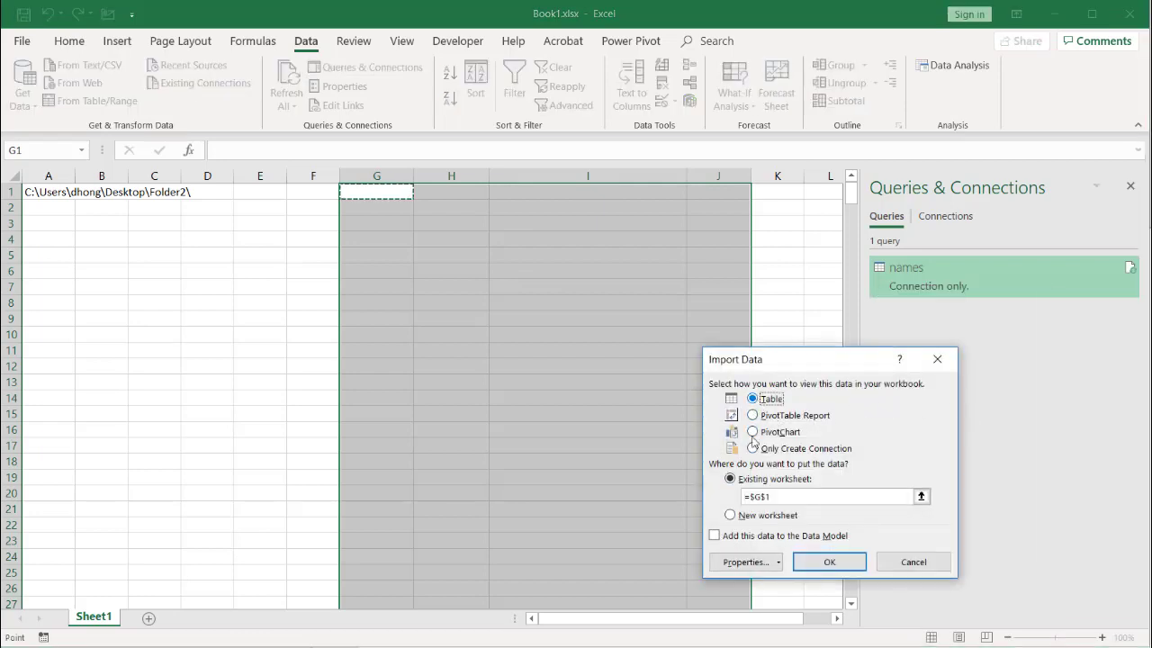
left_click(731, 515)
left_click(828, 562)
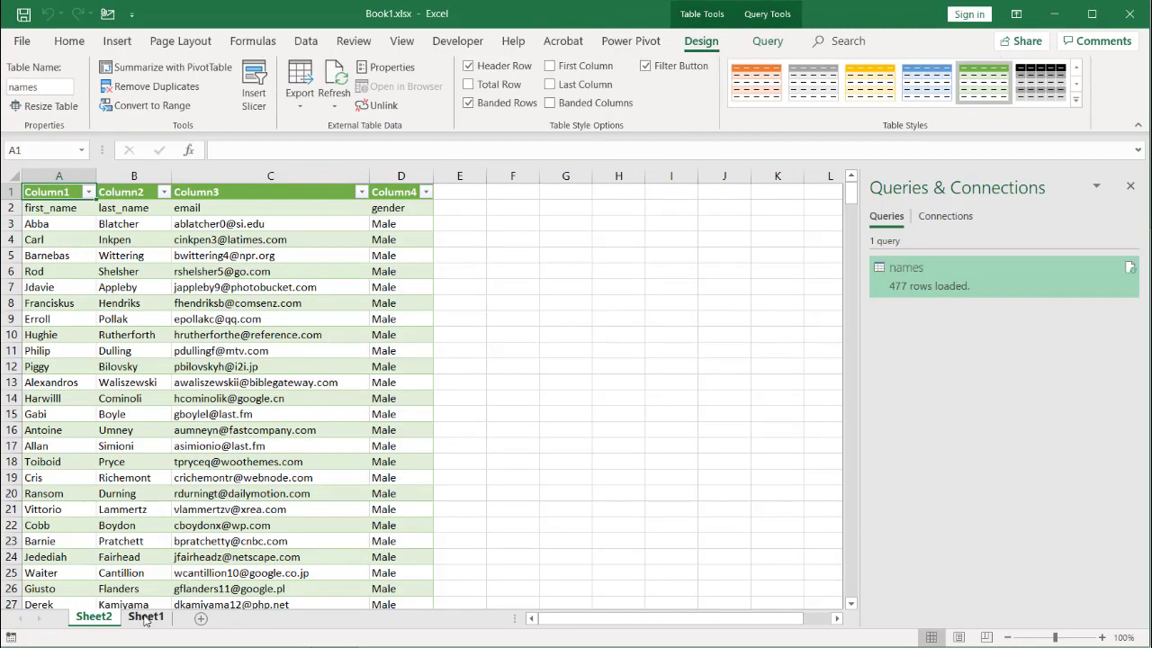
Step: Hide the Sheet1 tab, then close Excel and save changes to Book1.xlsx
left_click(144, 618)
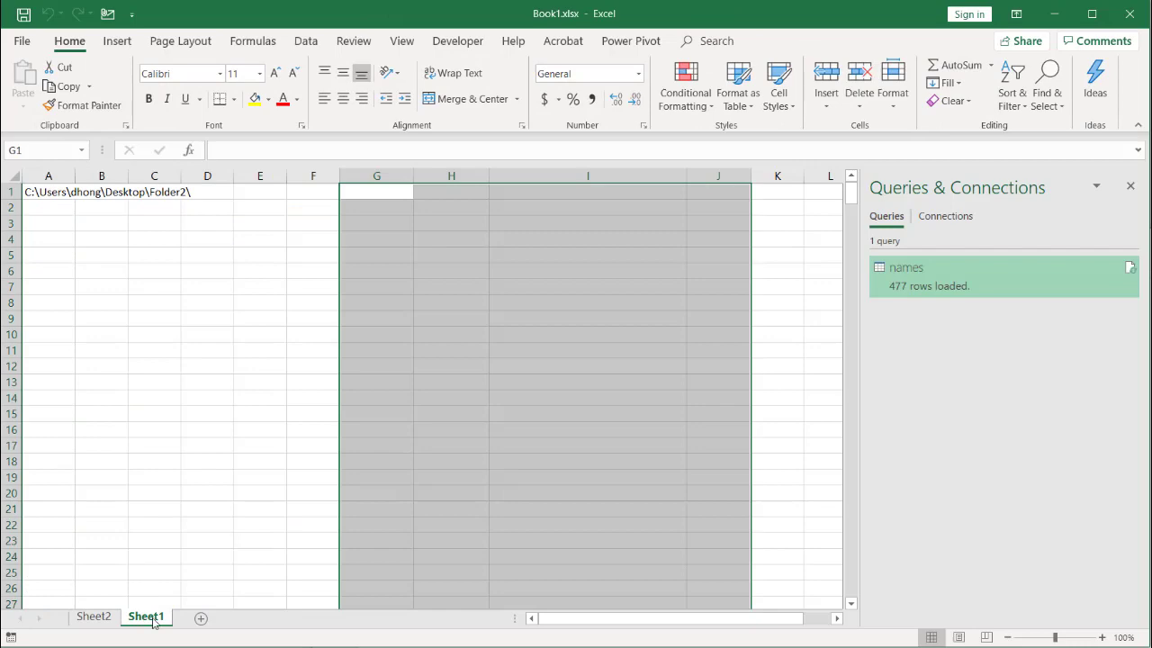
right_click(153, 619)
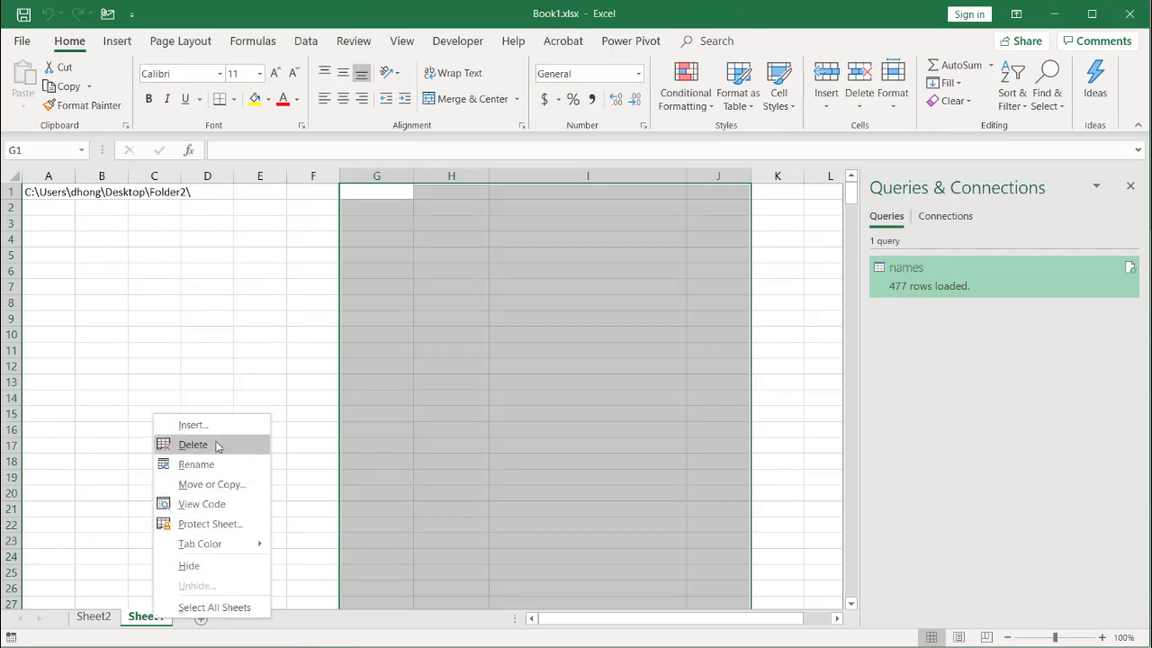
left_click(194, 565)
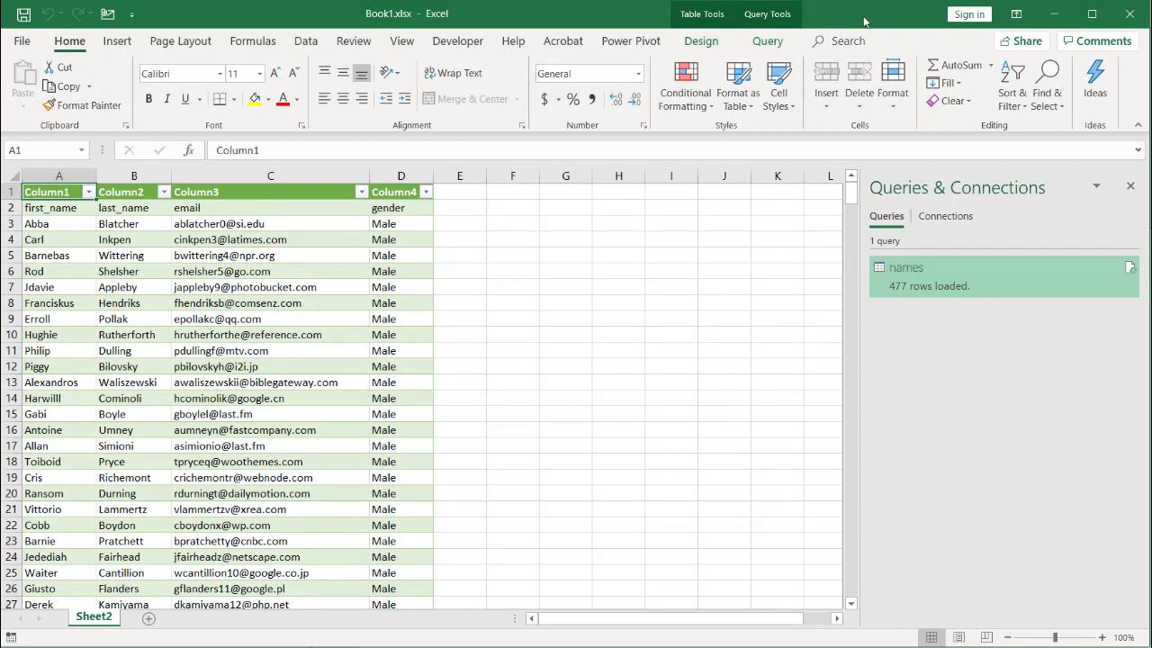
left_click(1129, 15)
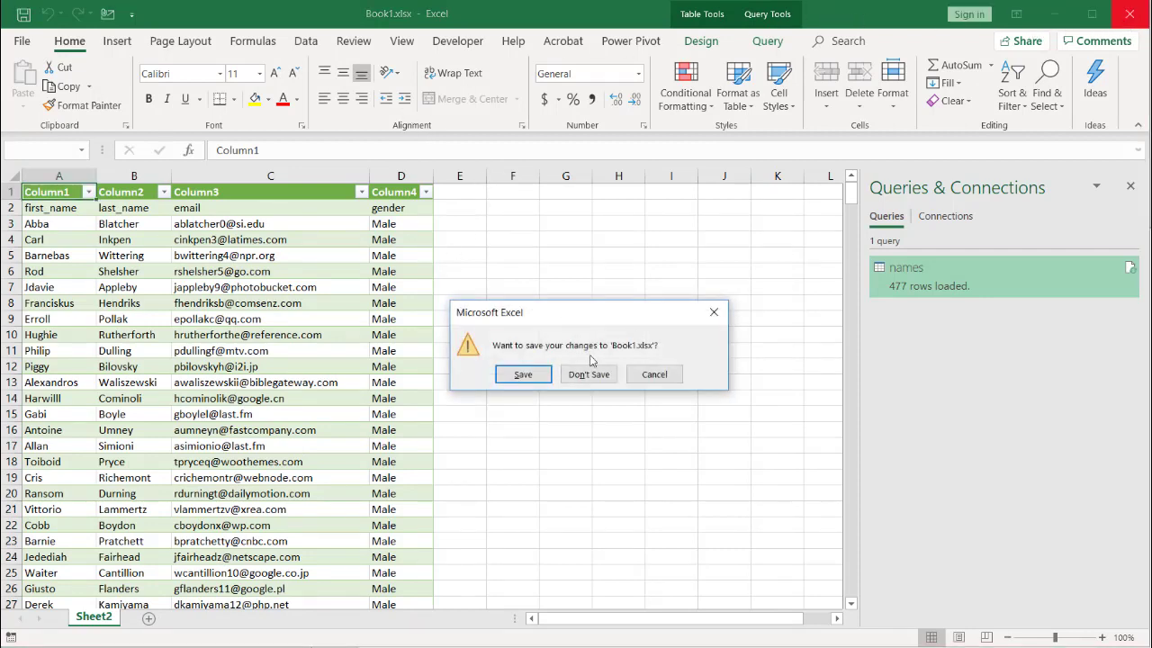
left_click(523, 374)
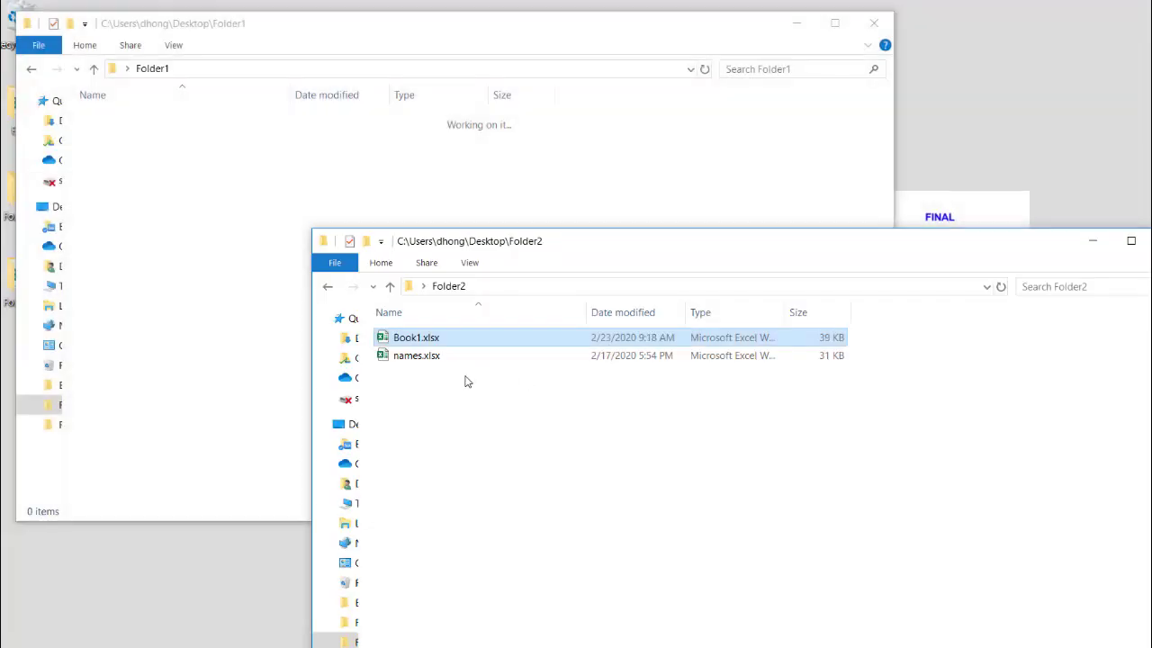
Step: Move Book1.xlsx and names.xlsx into the Folder1 window, then open Book1.xlsx from Folder1
left_click_drag(469, 393, 180, 214)
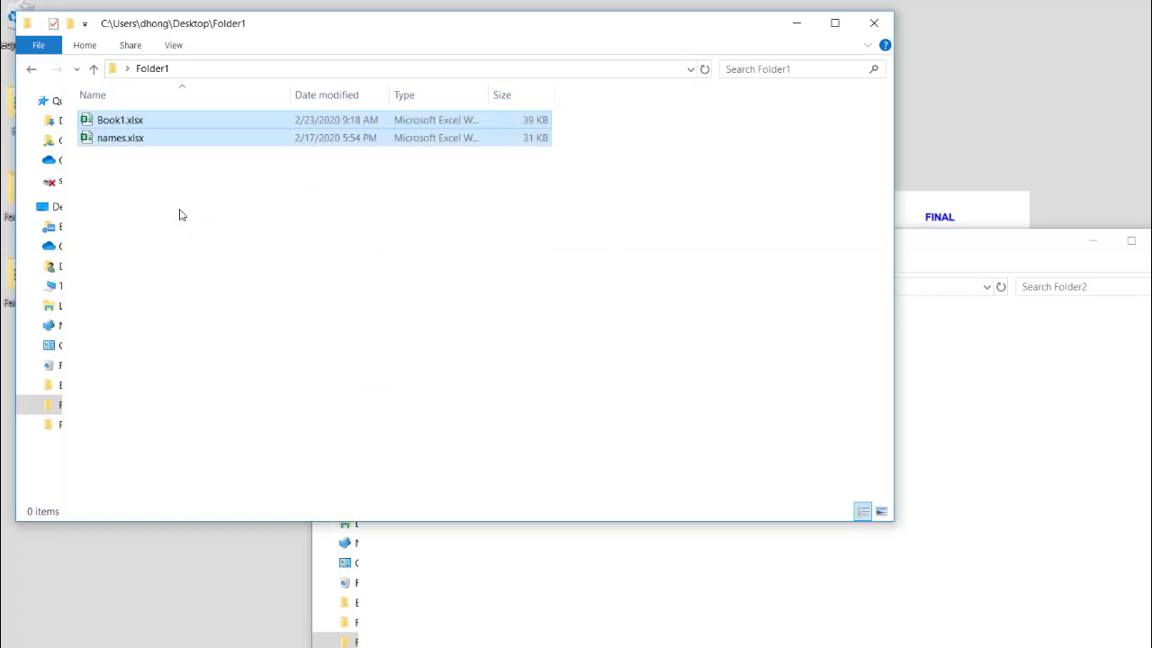
left_click(237, 201)
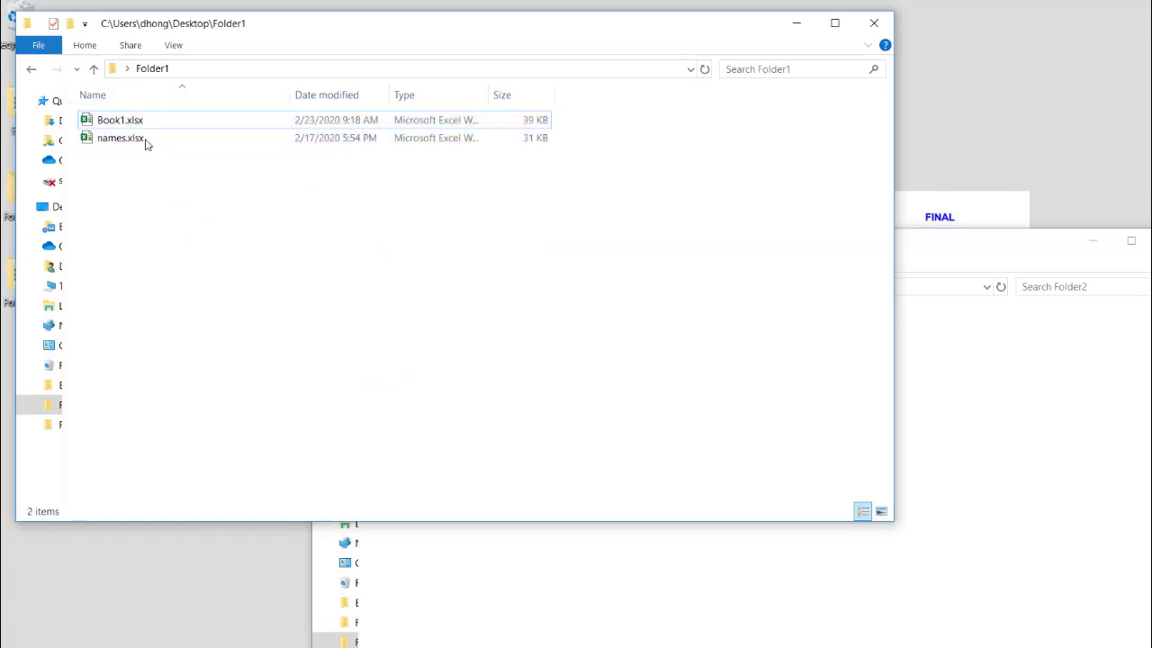
left_click(119, 123)
left_click(117, 124)
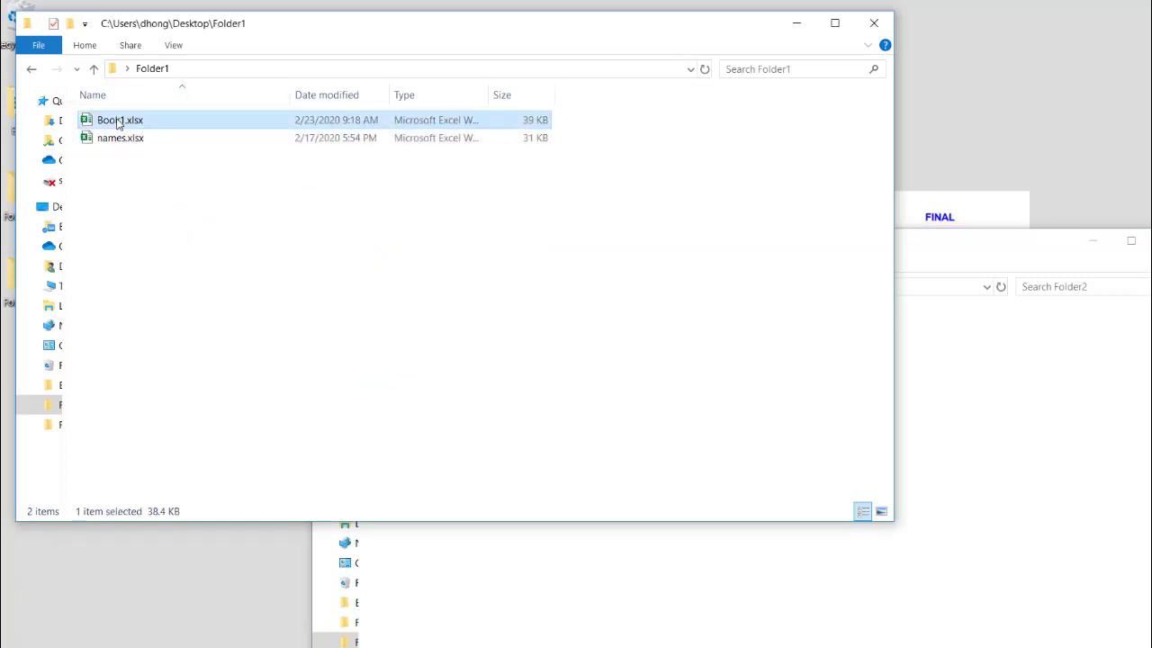
double_click(117, 121)
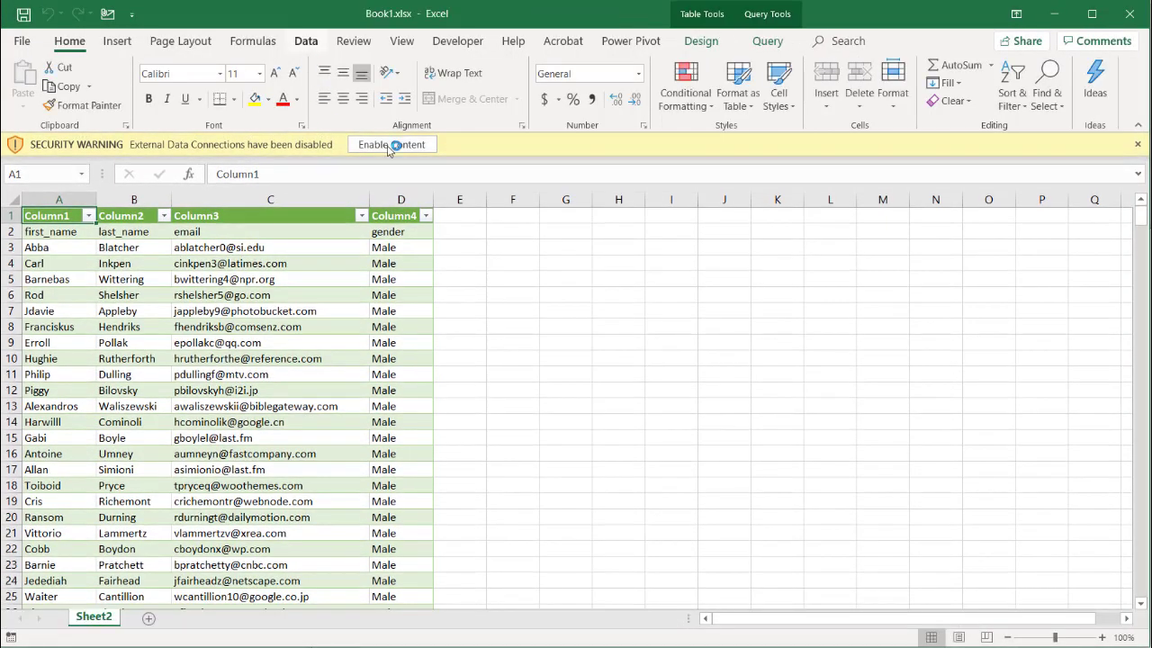
Step: Enable content, then open the names query from Queries & Connections in Power Query Editor
left_click(390, 145)
left_click(306, 42)
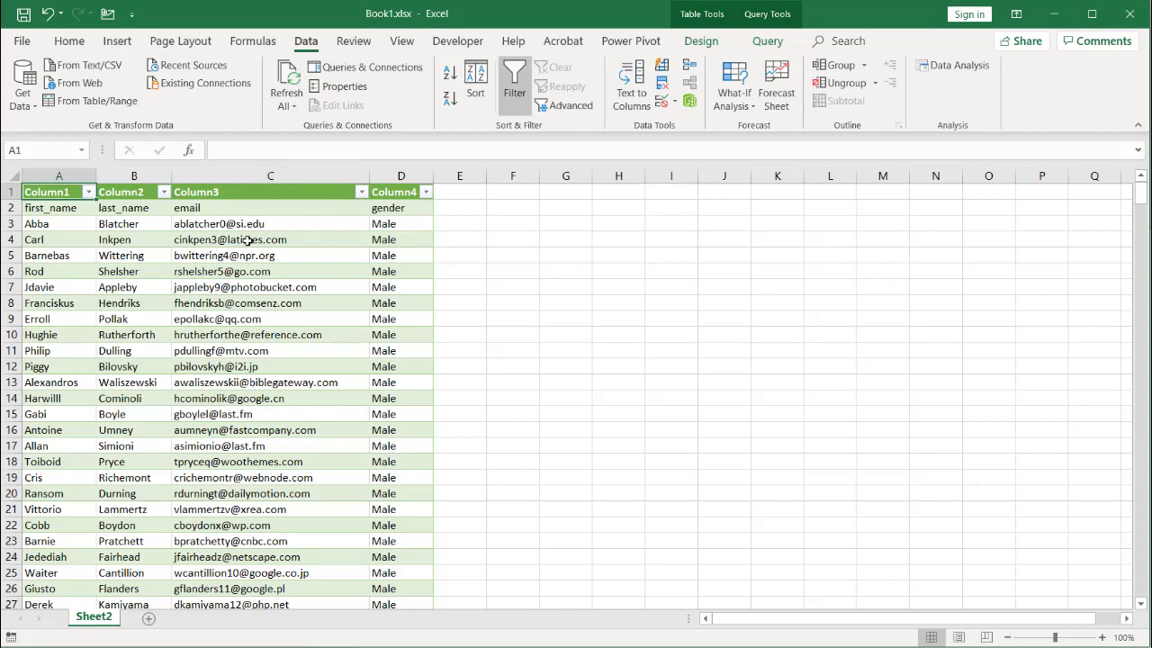
left_click(410, 67)
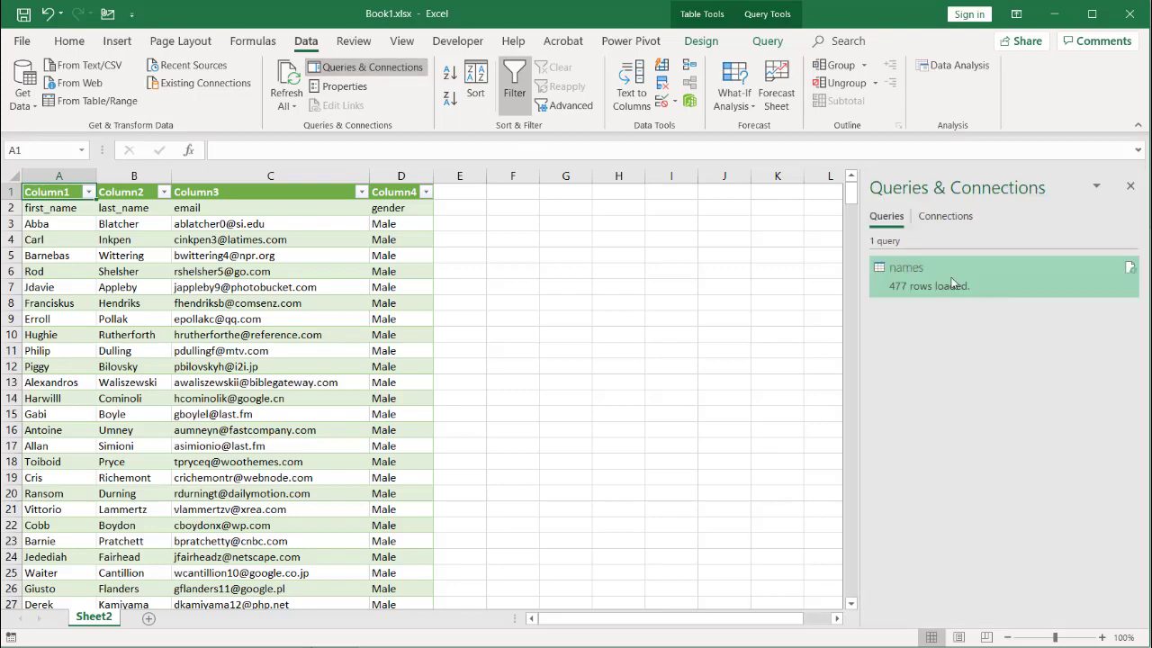
double_click(932, 287)
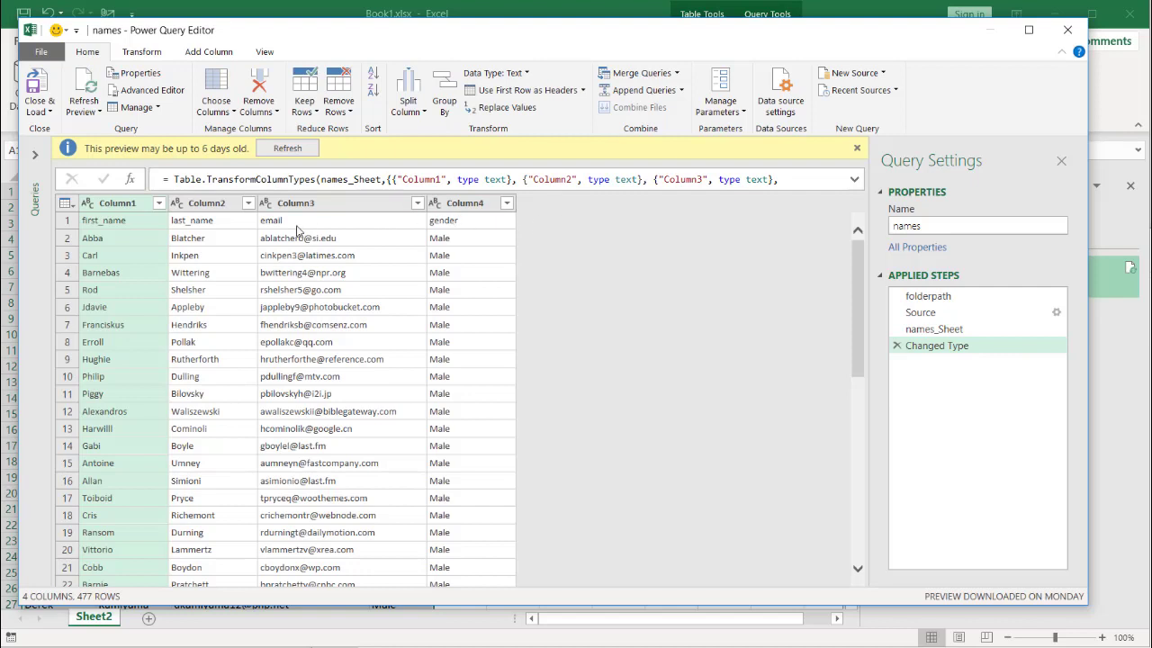
Step: Refresh the preview, promote the first row to headers, and keep only emails containing 'edu'
left_click(295, 149)
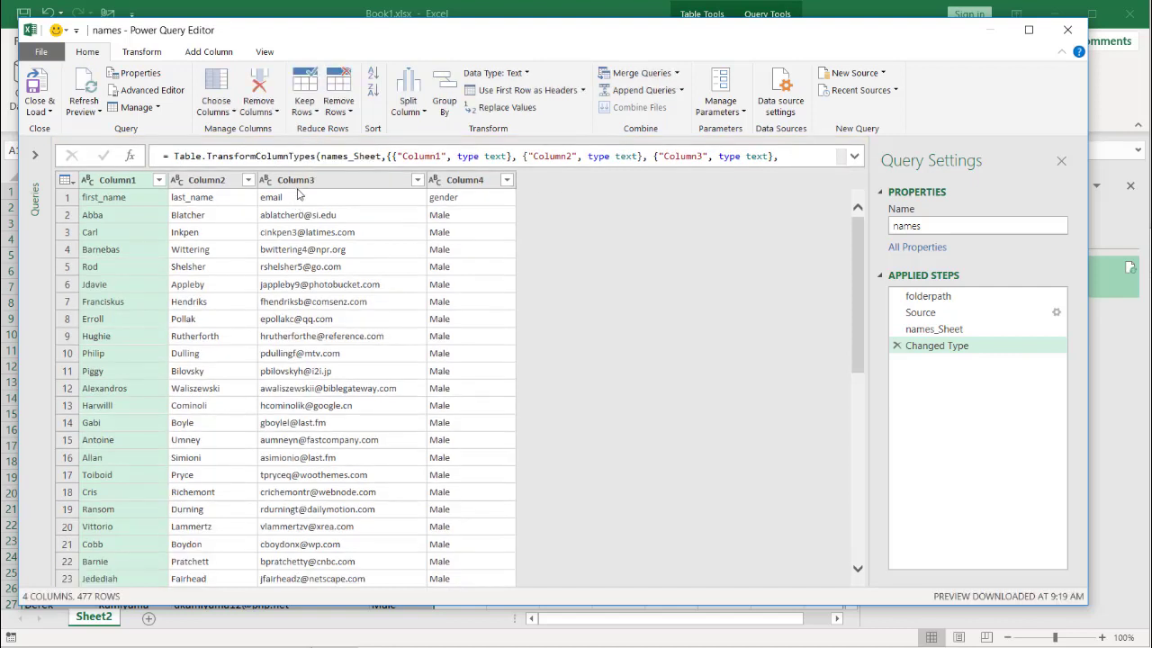
left_click(558, 92)
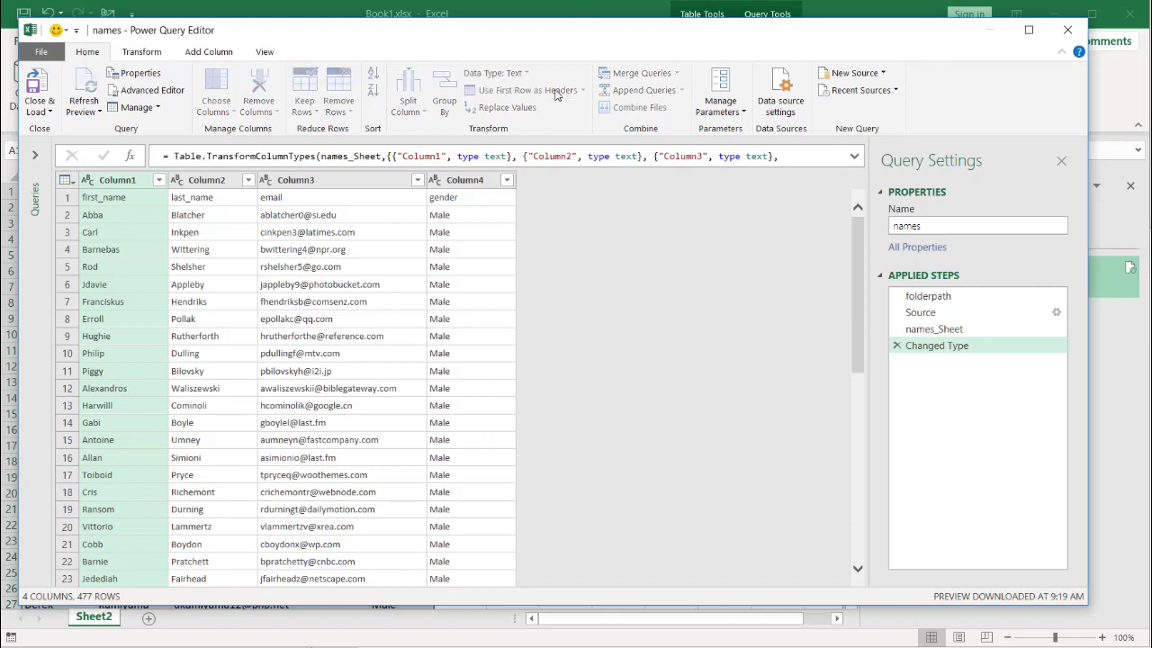
left_click(437, 180)
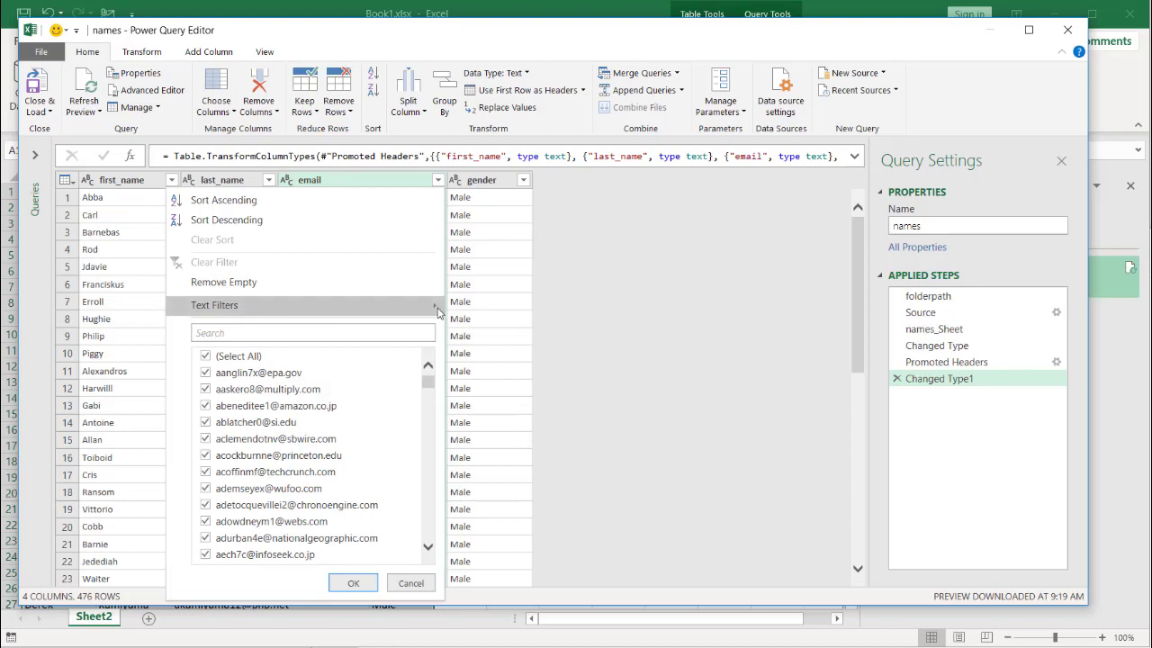
mouse_move(438, 312)
left_click(494, 435)
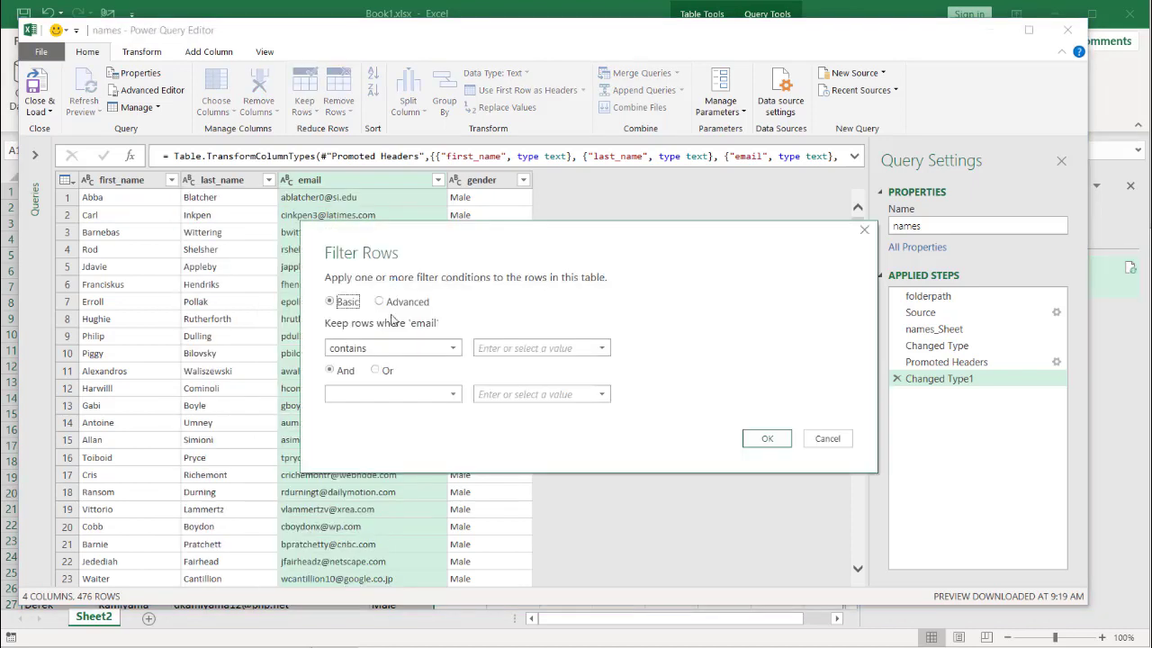
left_click(524, 347)
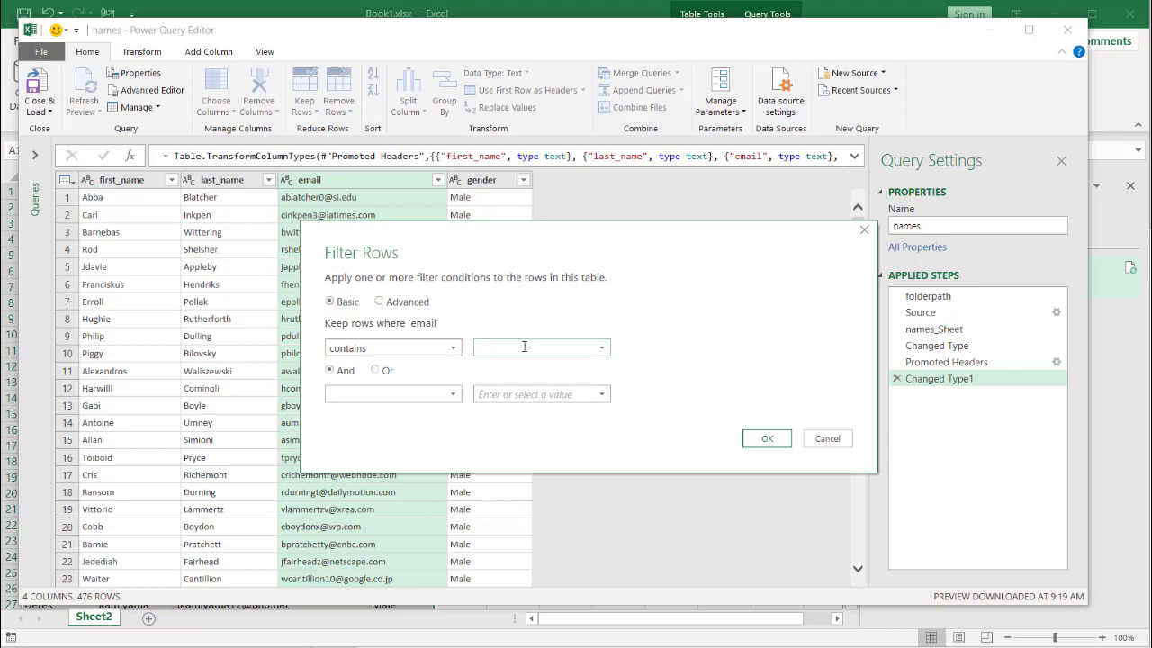
left_click(775, 443)
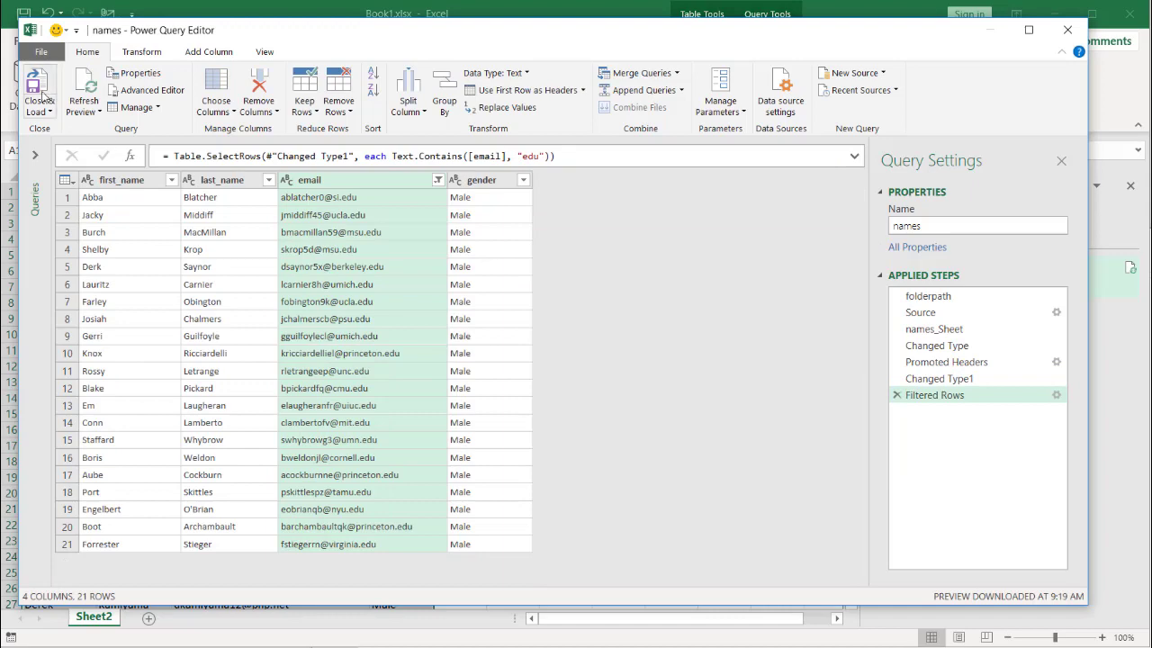
Step: Load the 21 filtered rows to Sheet2, then close Excel and save Book1
left_click(41, 85)
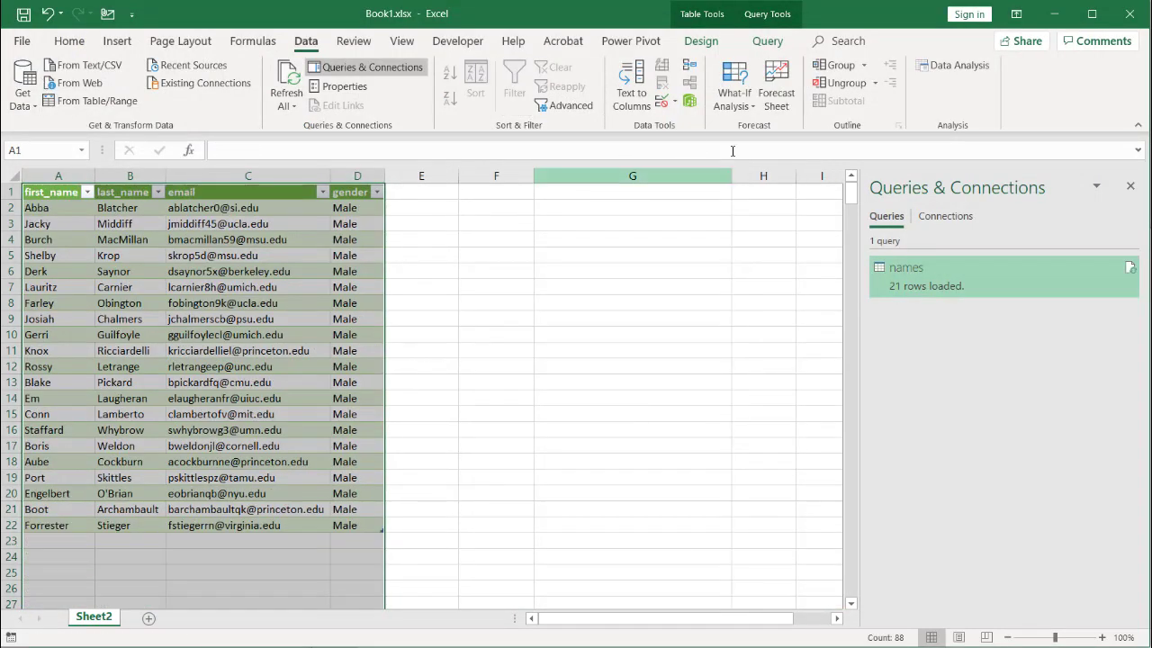
left_click(1129, 16)
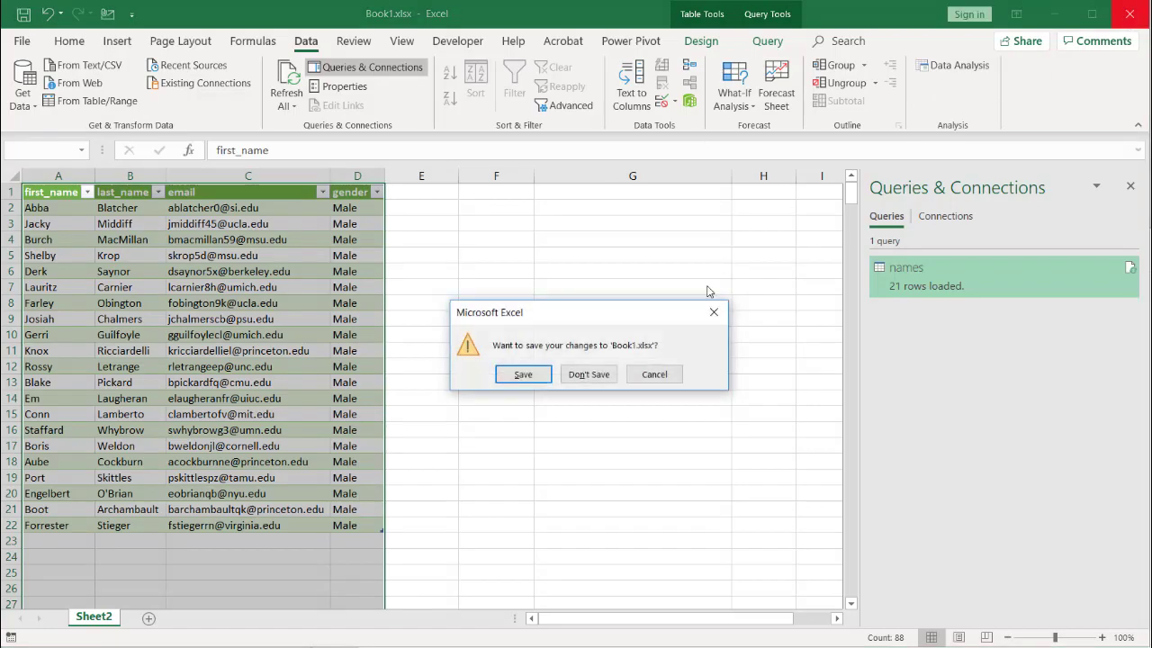
left_click(522, 378)
Step: Move Book1.xlsx and names.xlsx into Folder2 and reopen Book1.xlsx from there
left_click(327, 282)
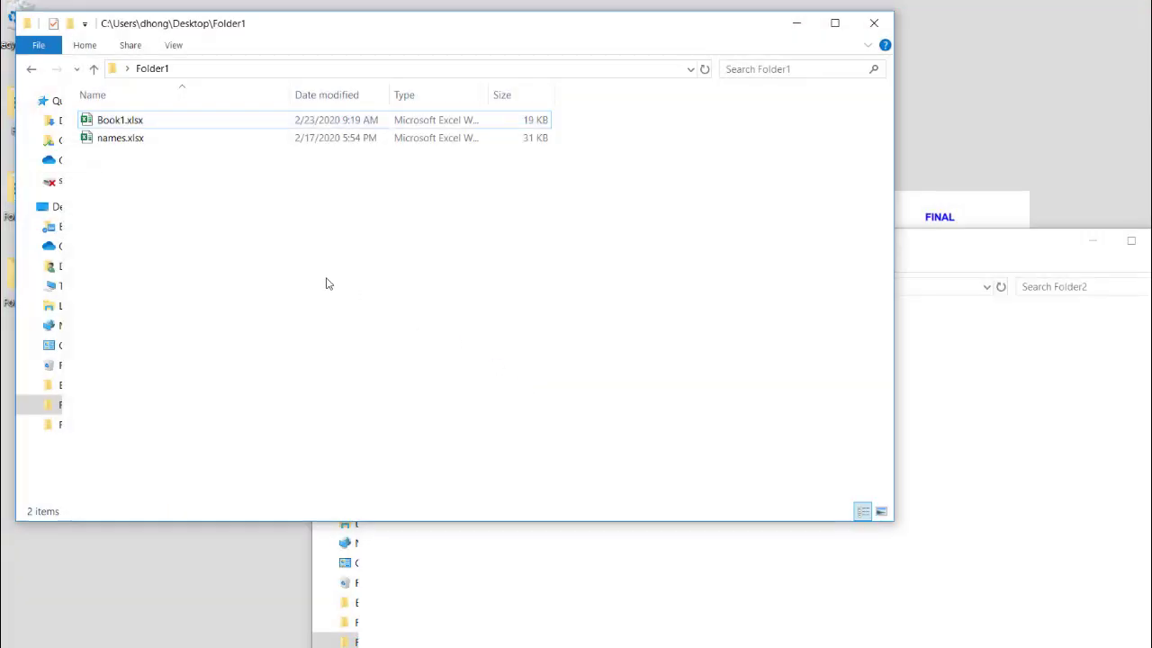
left_click_drag(260, 250, 844, 622)
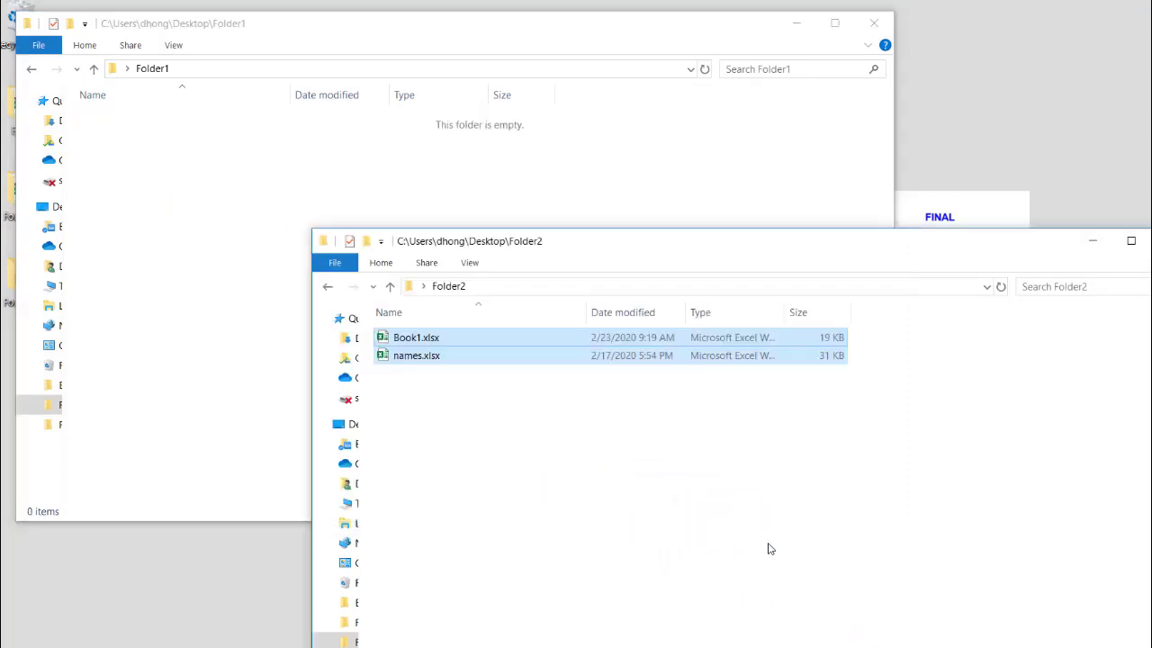
double_click(423, 338)
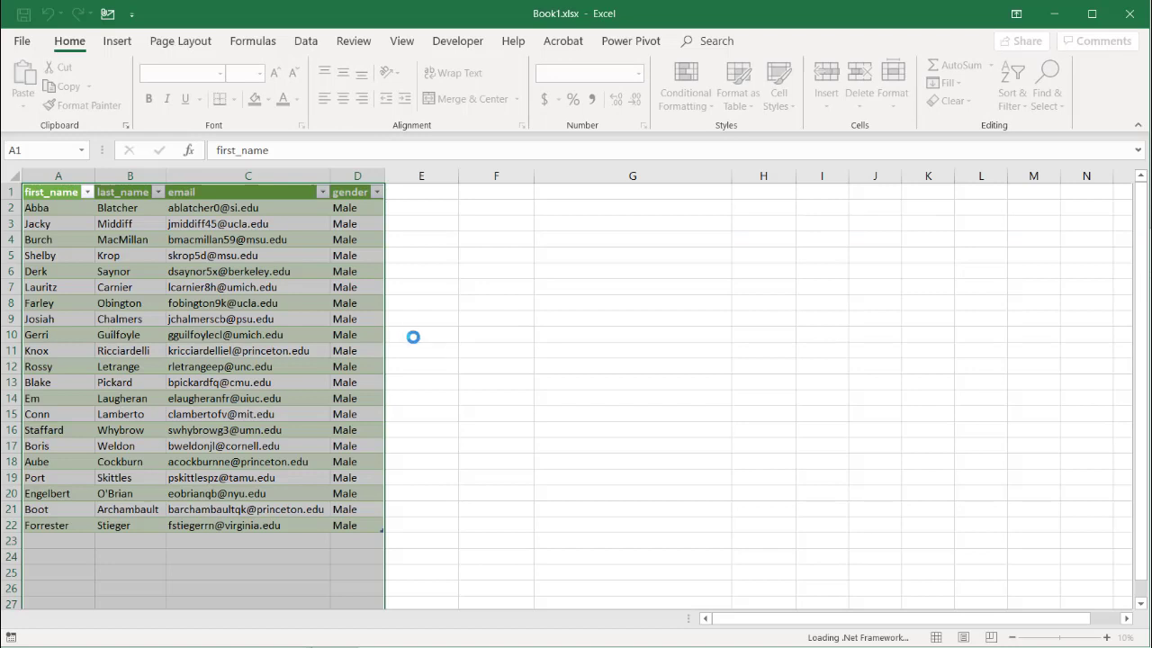
Step: Show the Queries & Connections pane from the Data tab and select the 21-row names query
left_click(460, 336)
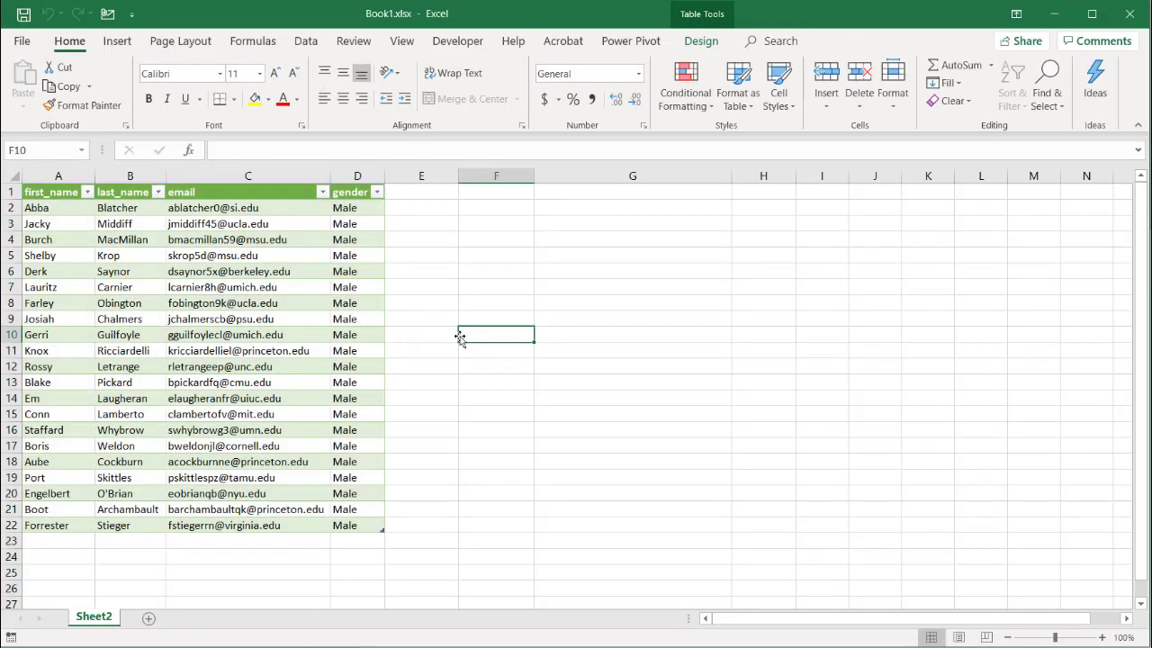
left_click(305, 41)
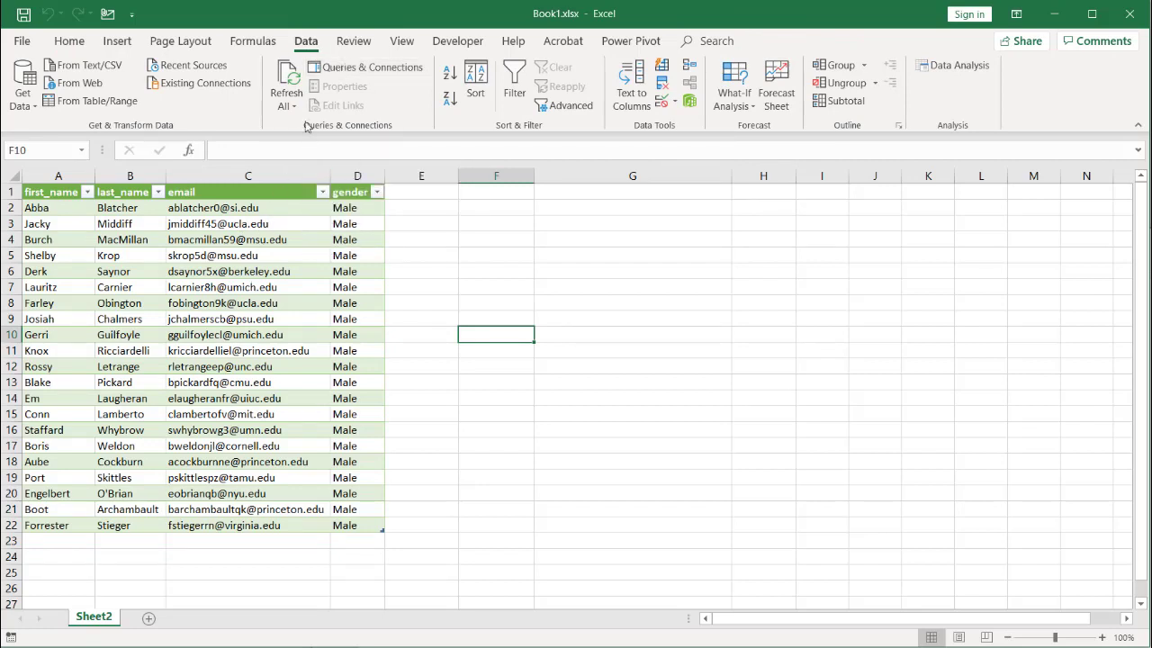
left_click(340, 74)
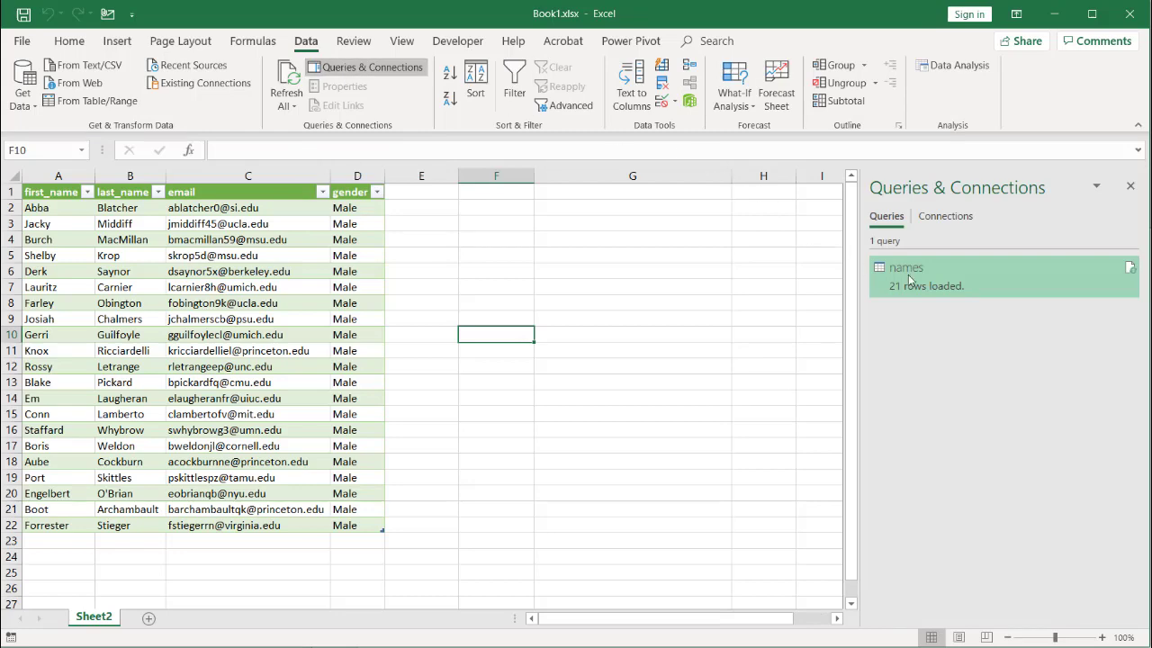
left_click(909, 279)
Step: Delete the names query's Filtered Rows step and reload all 476 rows onto Sheet2
double_click(909, 280)
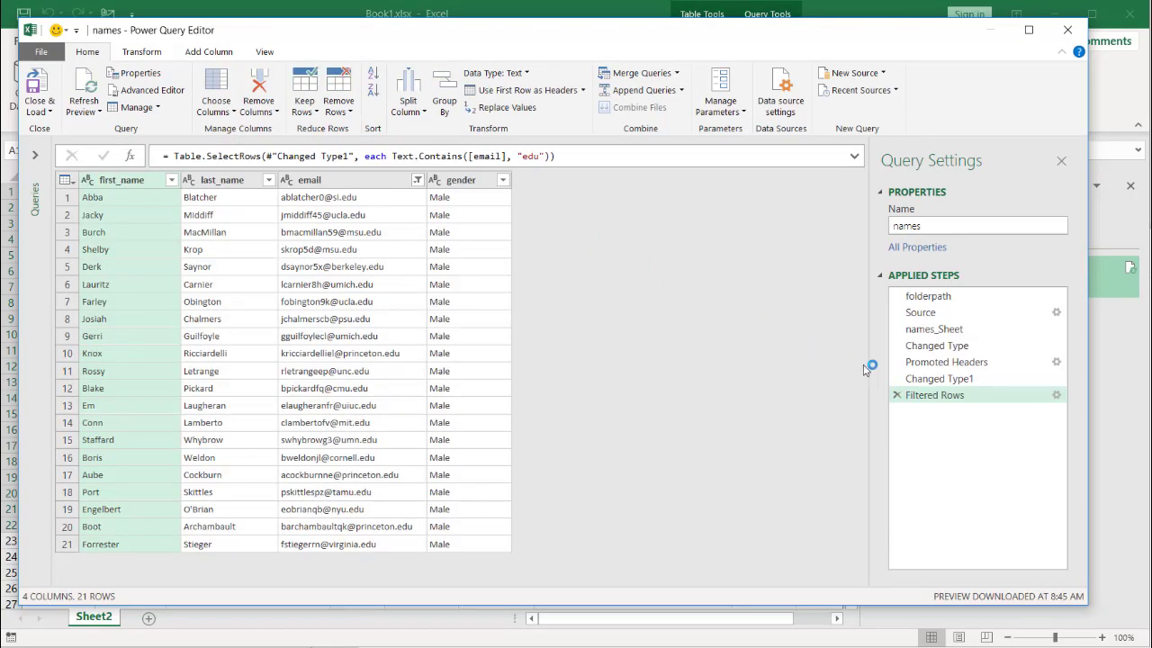
left_click(896, 395)
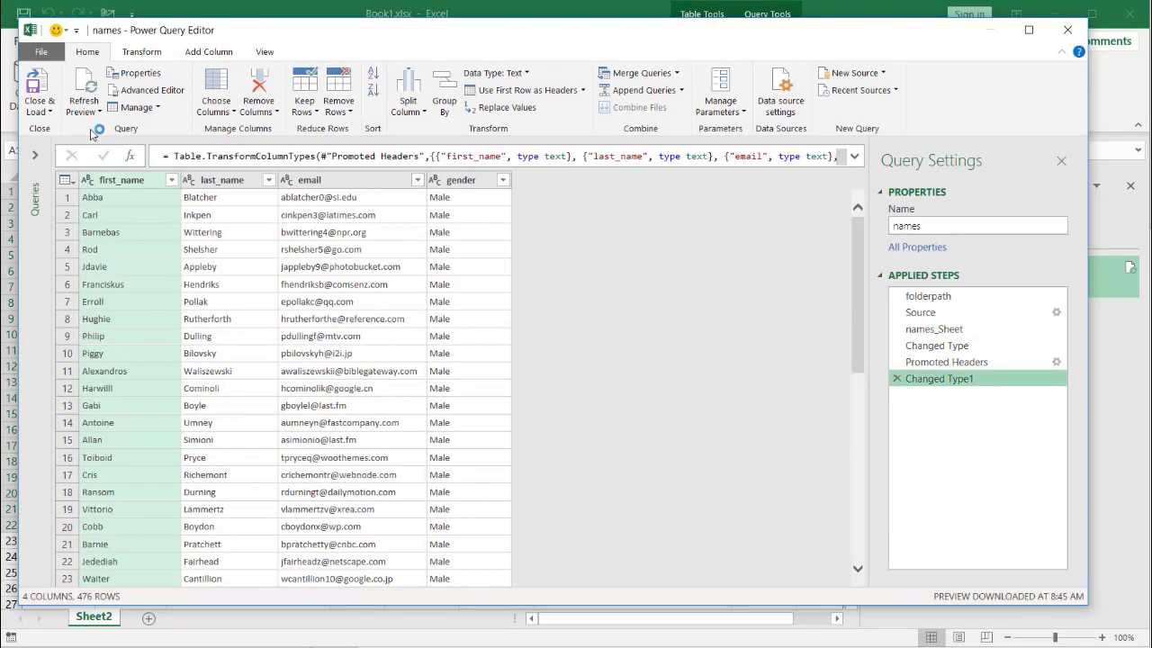
left_click(36, 81)
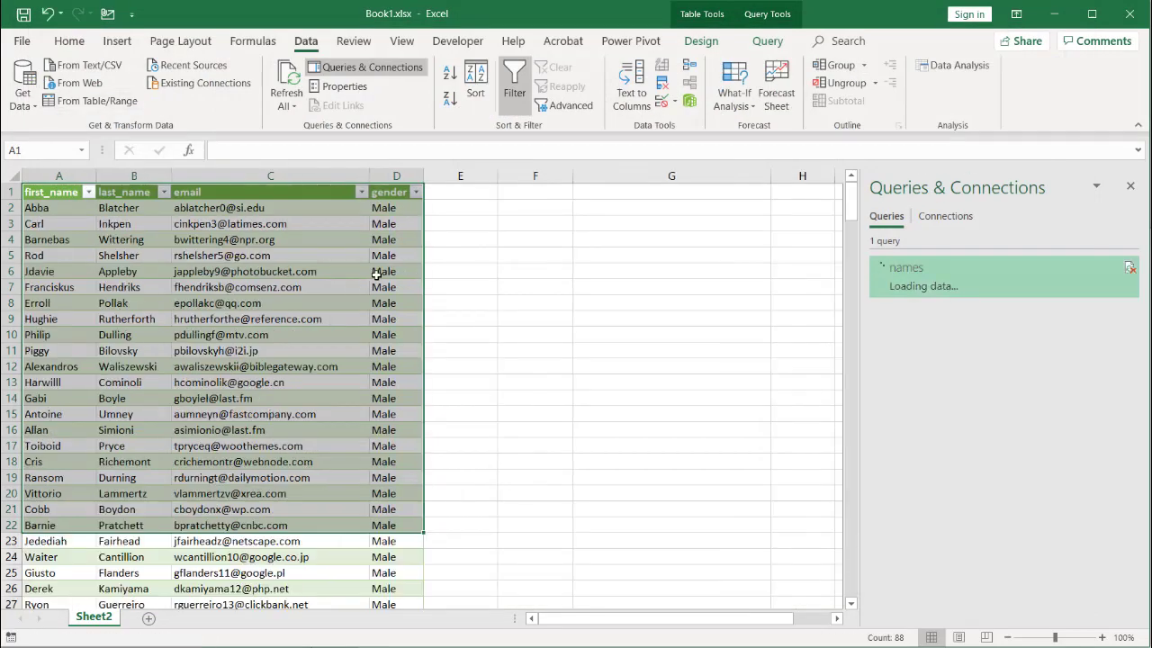
left_click(531, 304)
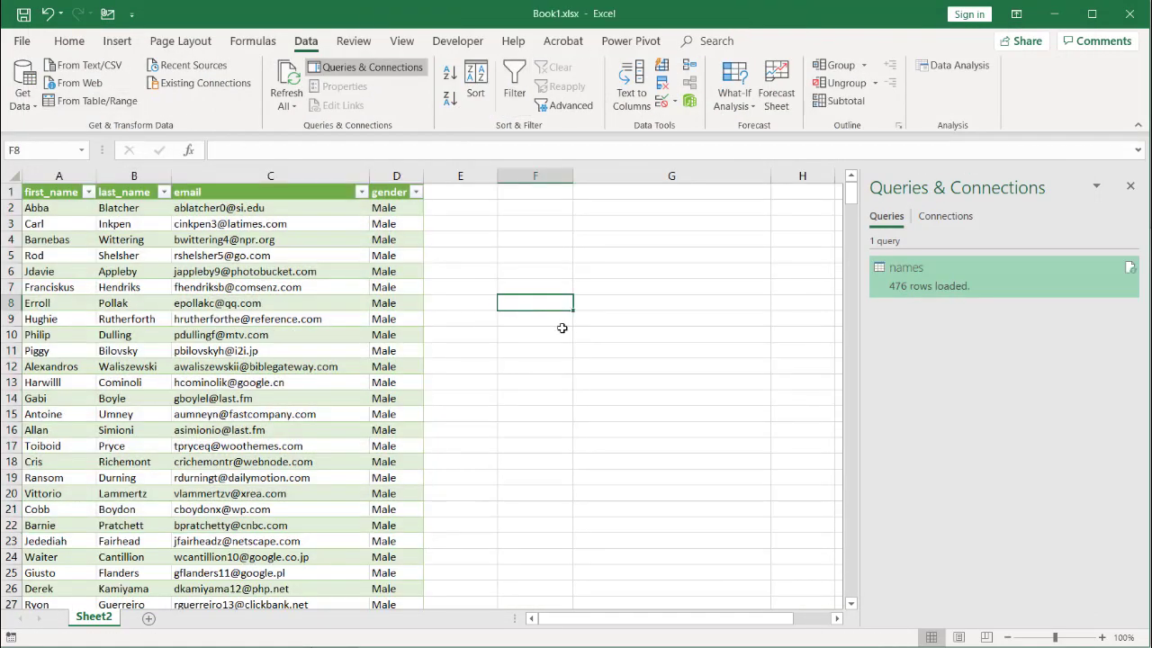
Step: Unhide Sheet1, which holds the Folder2 path in A1, then save Book1 and close Excel
right_click(116, 619)
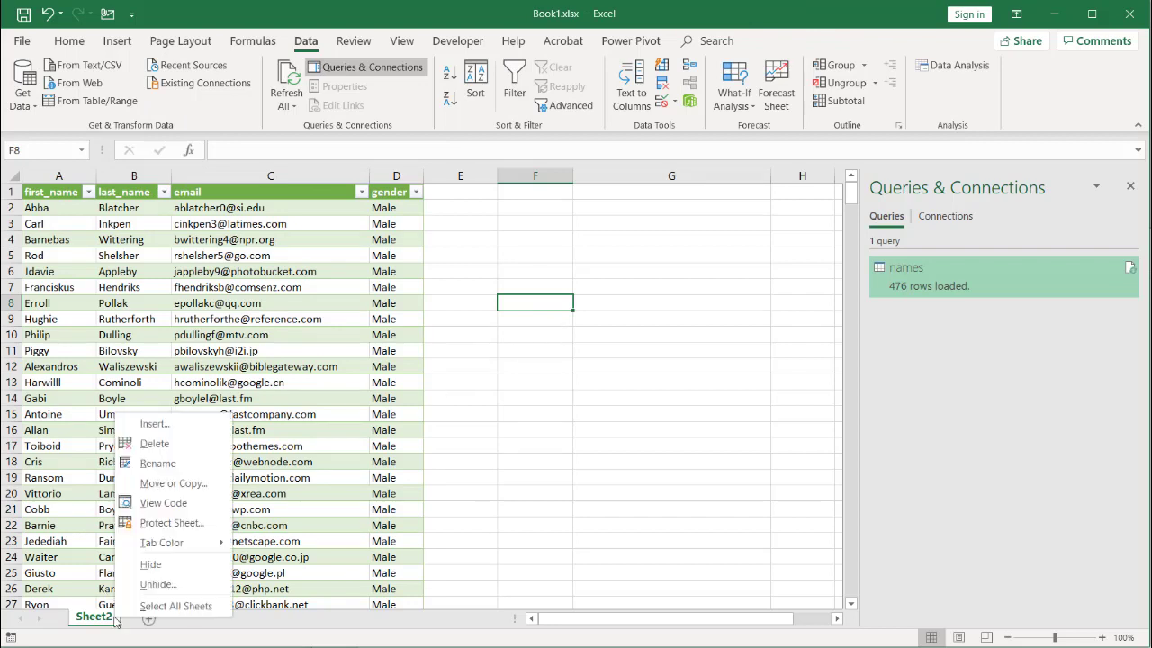
left_click(158, 583)
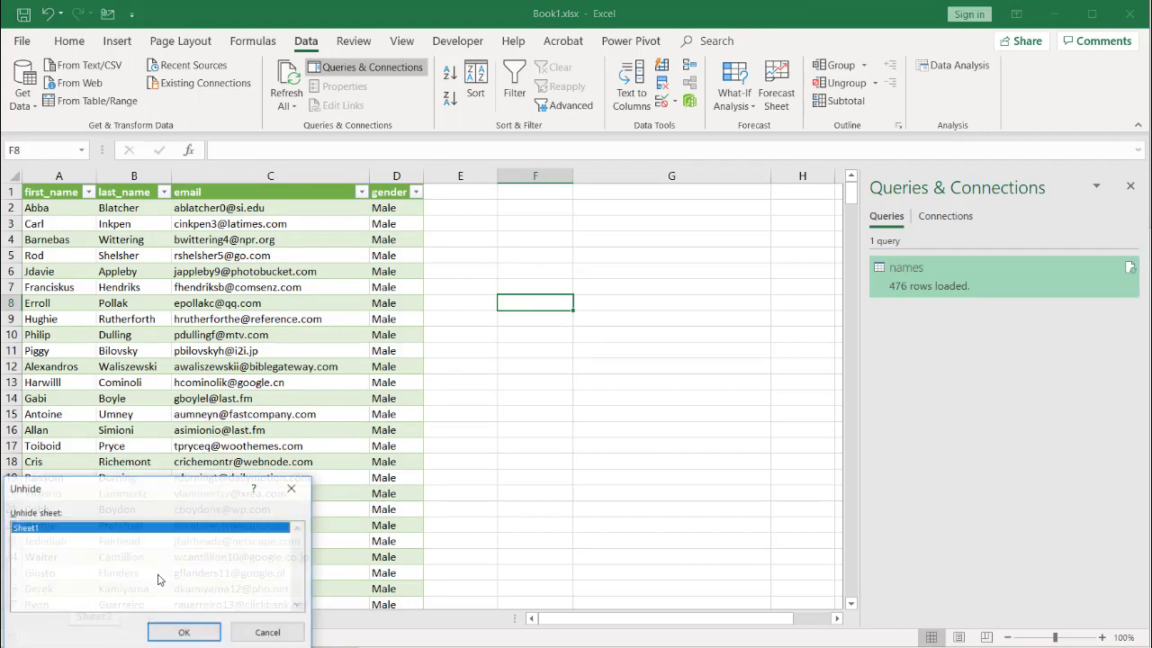
double_click(27, 528)
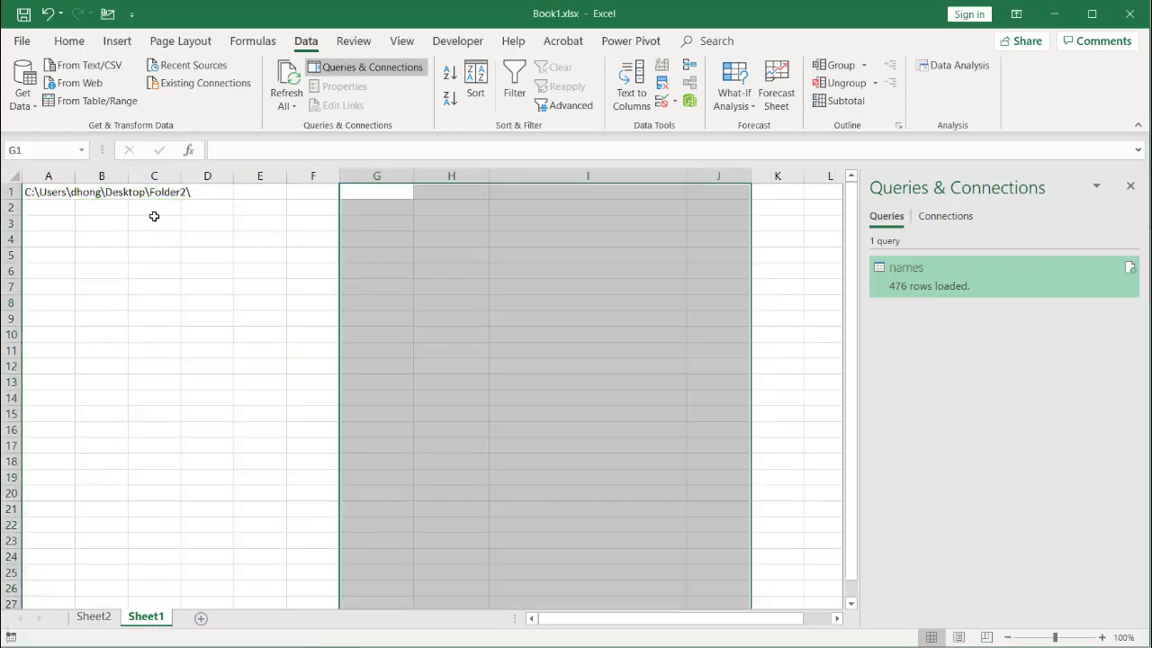
left_click(1129, 14)
left_click(524, 377)
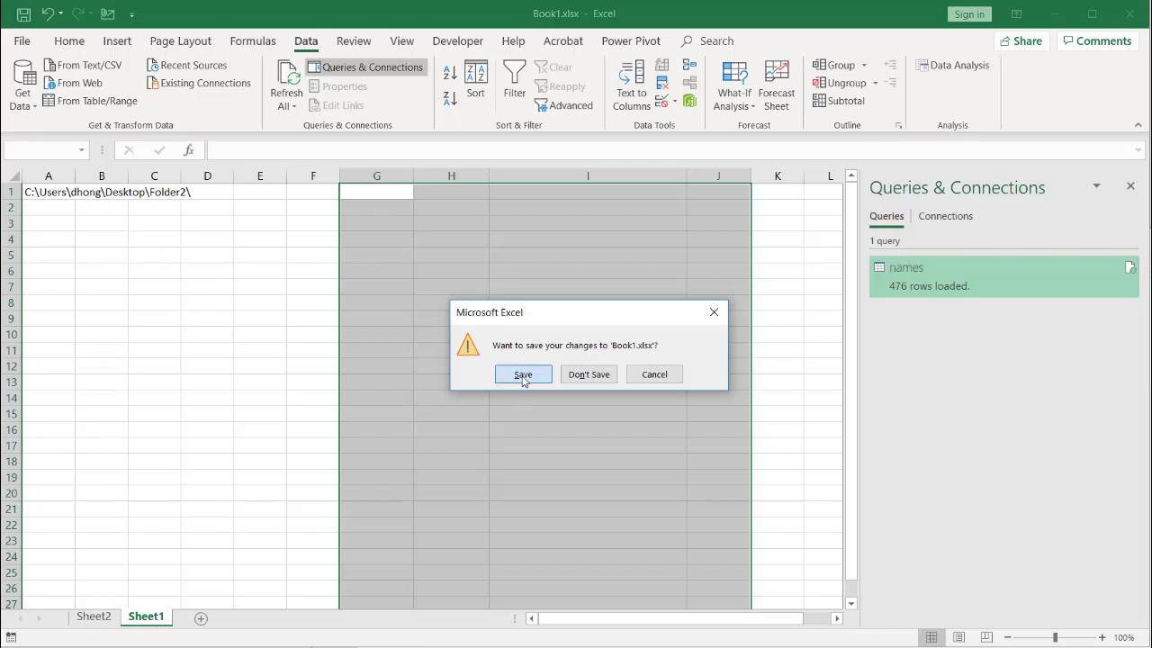
Step: Move Book1.xlsx and names.xlsx from Folder2 into Folder1, then reopen Book1.xlsx from Folder1
left_click_drag(485, 402, 210, 233)
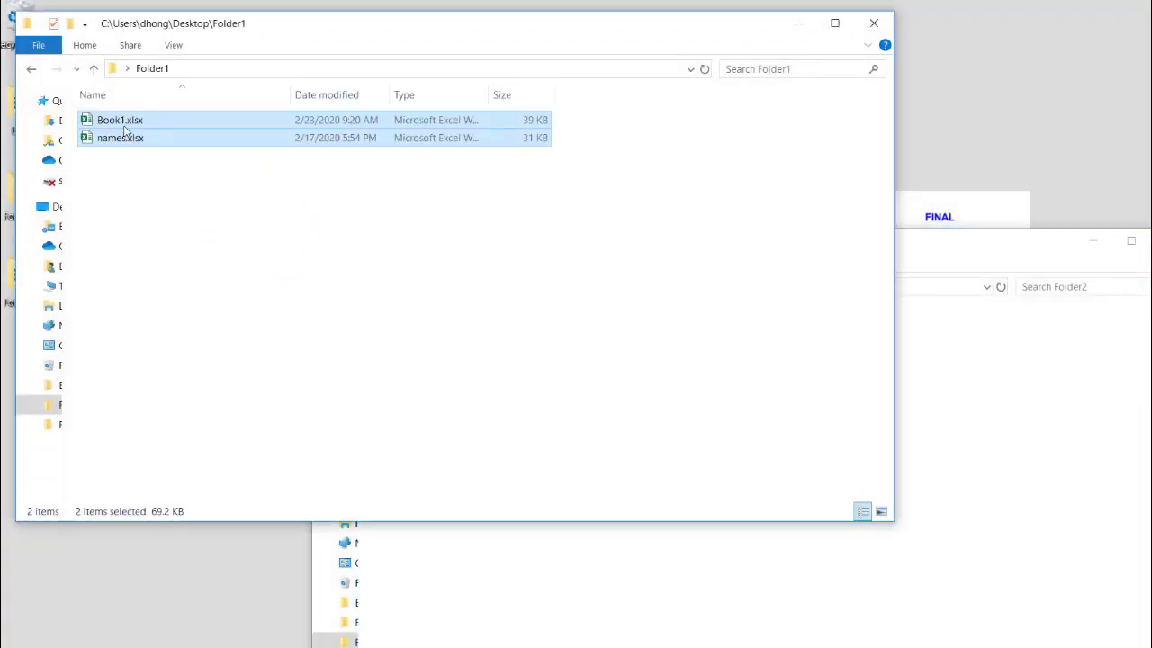
left_click(122, 125)
double_click(121, 124)
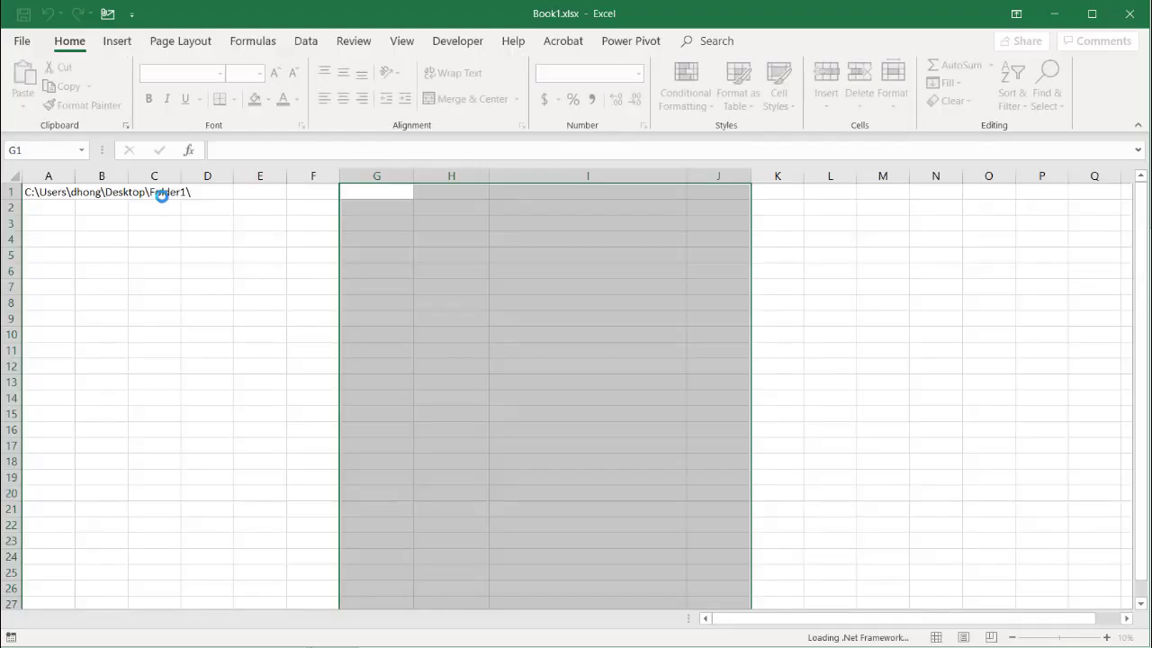
key("alt+Tab")
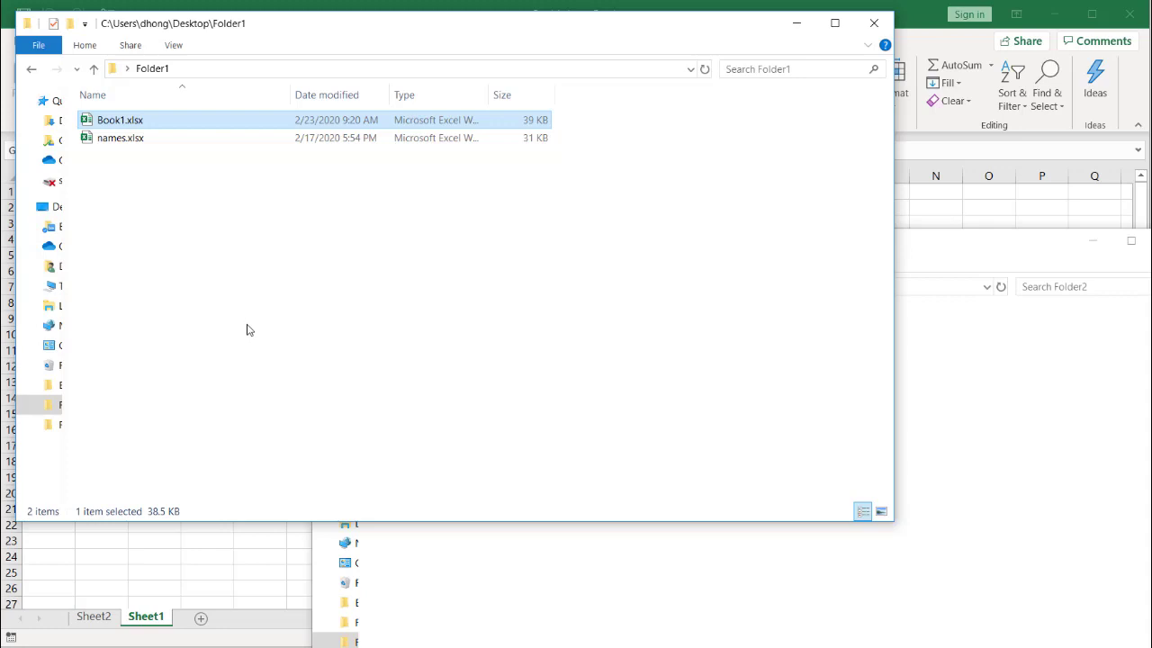